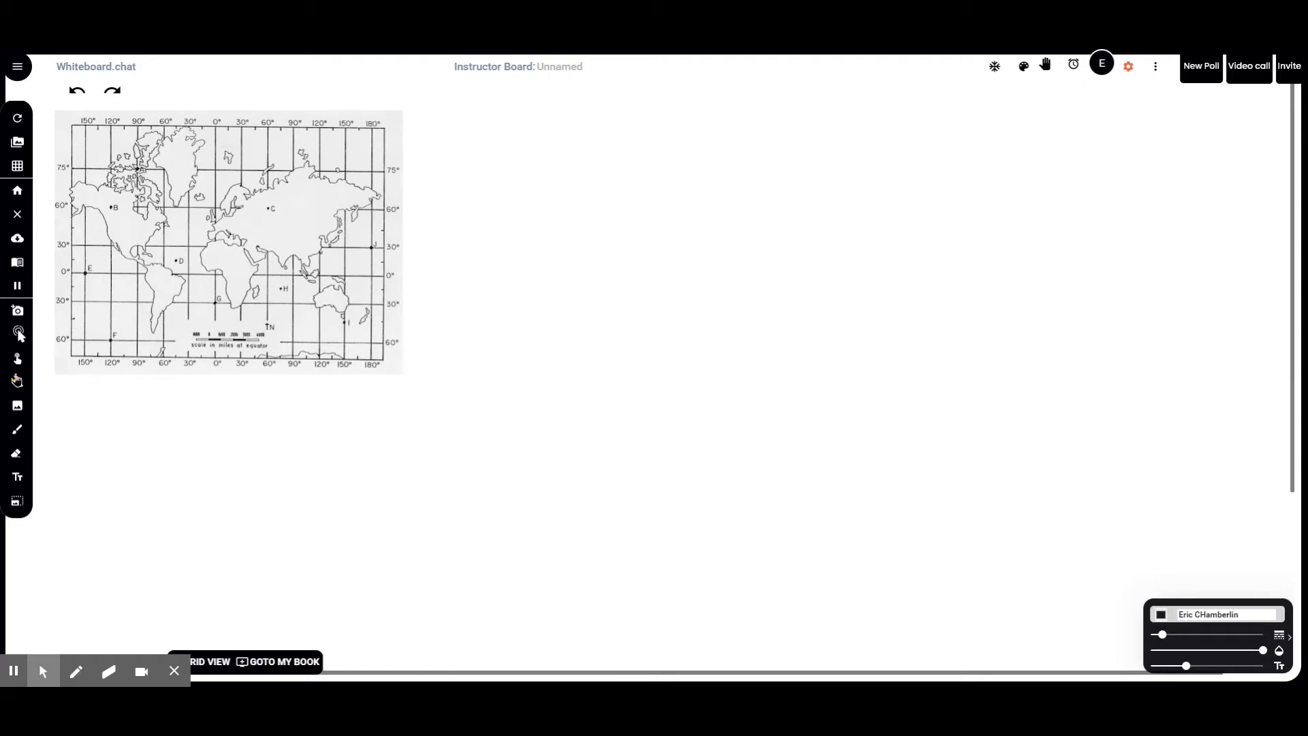
Step: Drag the world map right and down, enlarge it from its corner, and lock it
click(17, 333)
click(236, 280)
drag(236, 280, 308, 279)
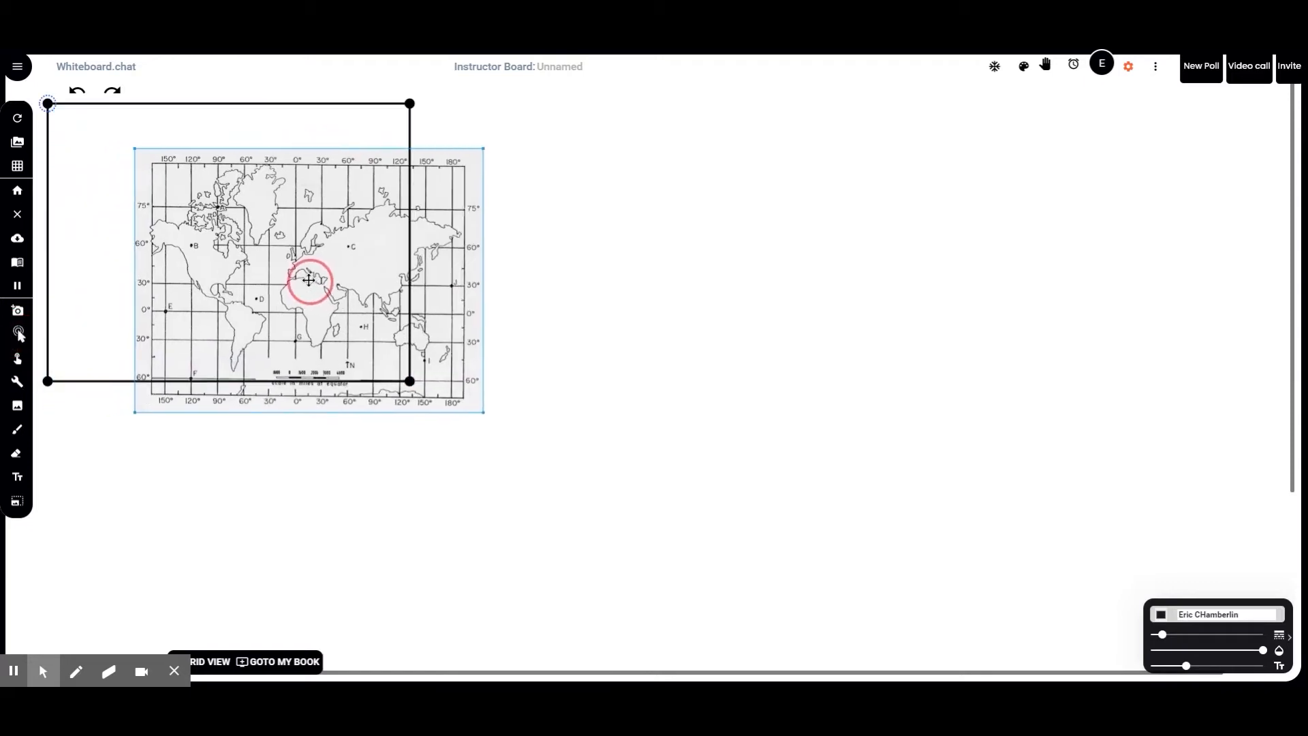
drag(490, 418, 615, 514)
click(396, 329)
mouse_move(396, 330)
mouse_down()
mouse_move(426, 356)
mouse_move(400, 350)
mouse_up()
right_click(355, 287)
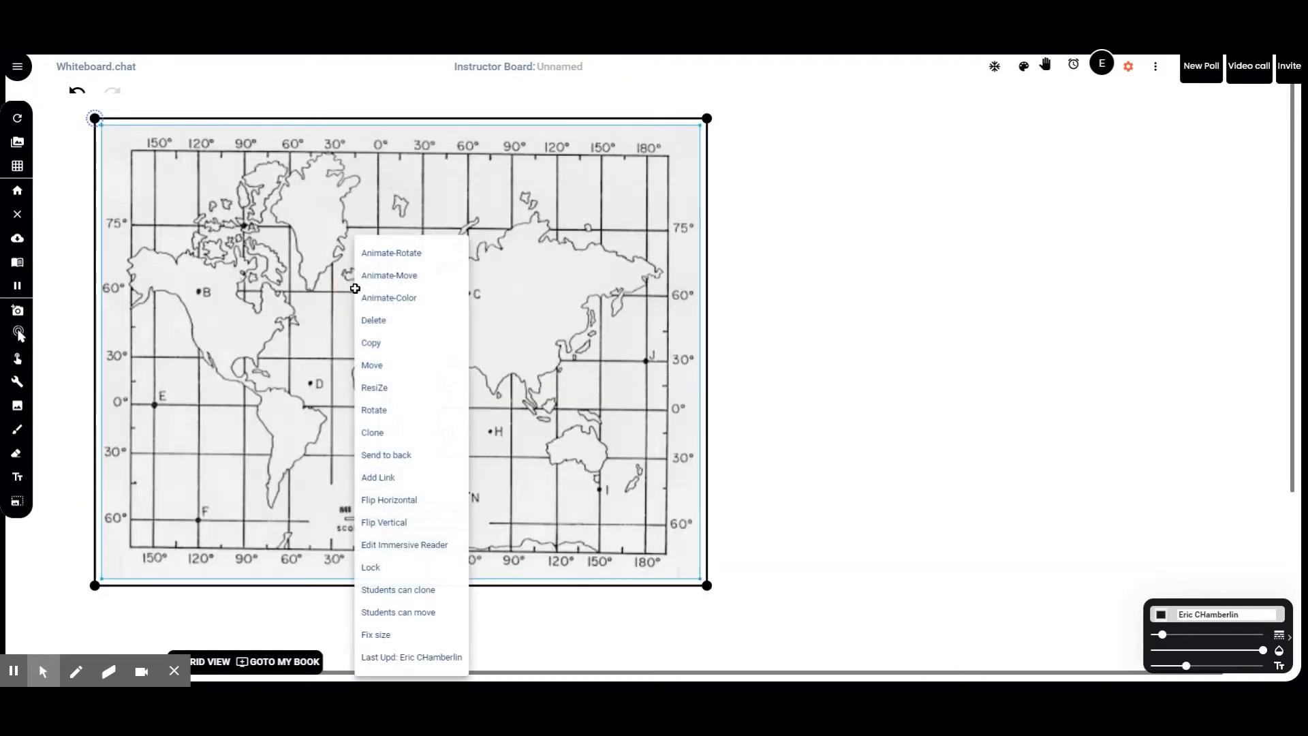
click(370, 568)
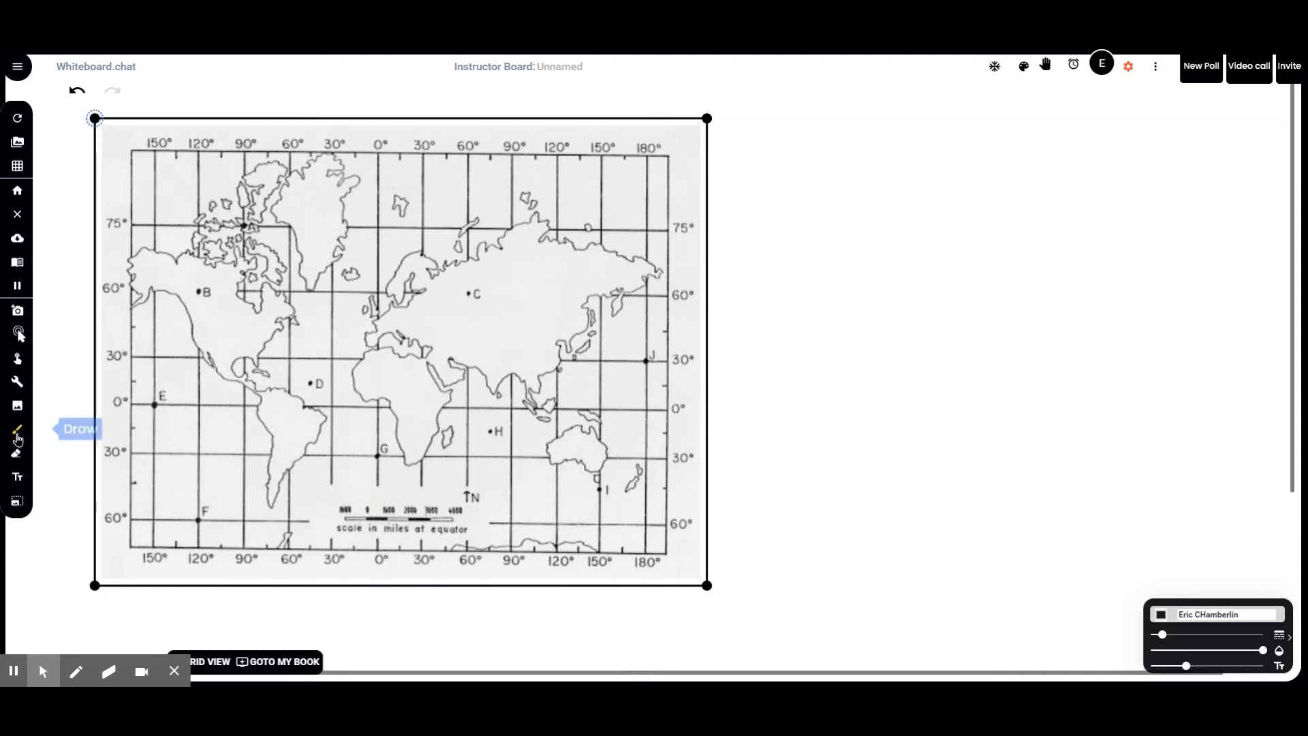
Step: Draw an empty text box over the map's 60° label beside point B
click(22, 394)
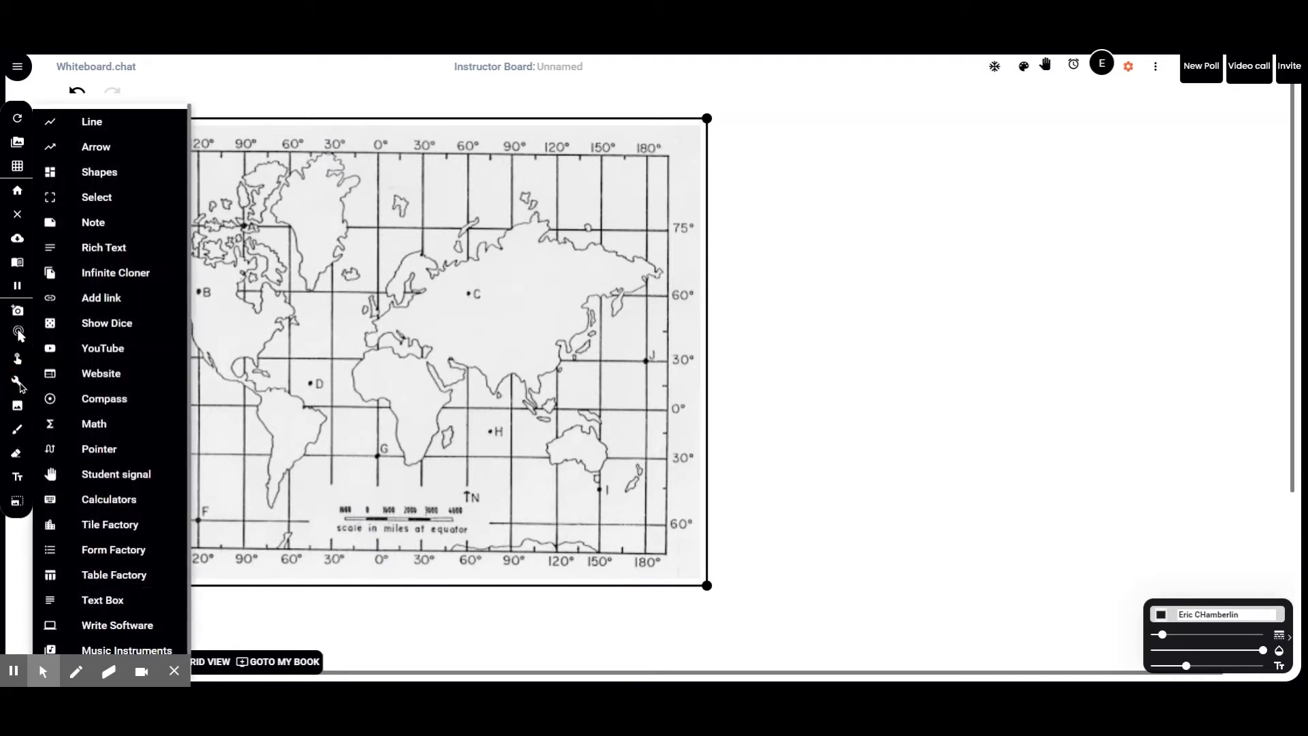
scroll(94, 402, down, 1)
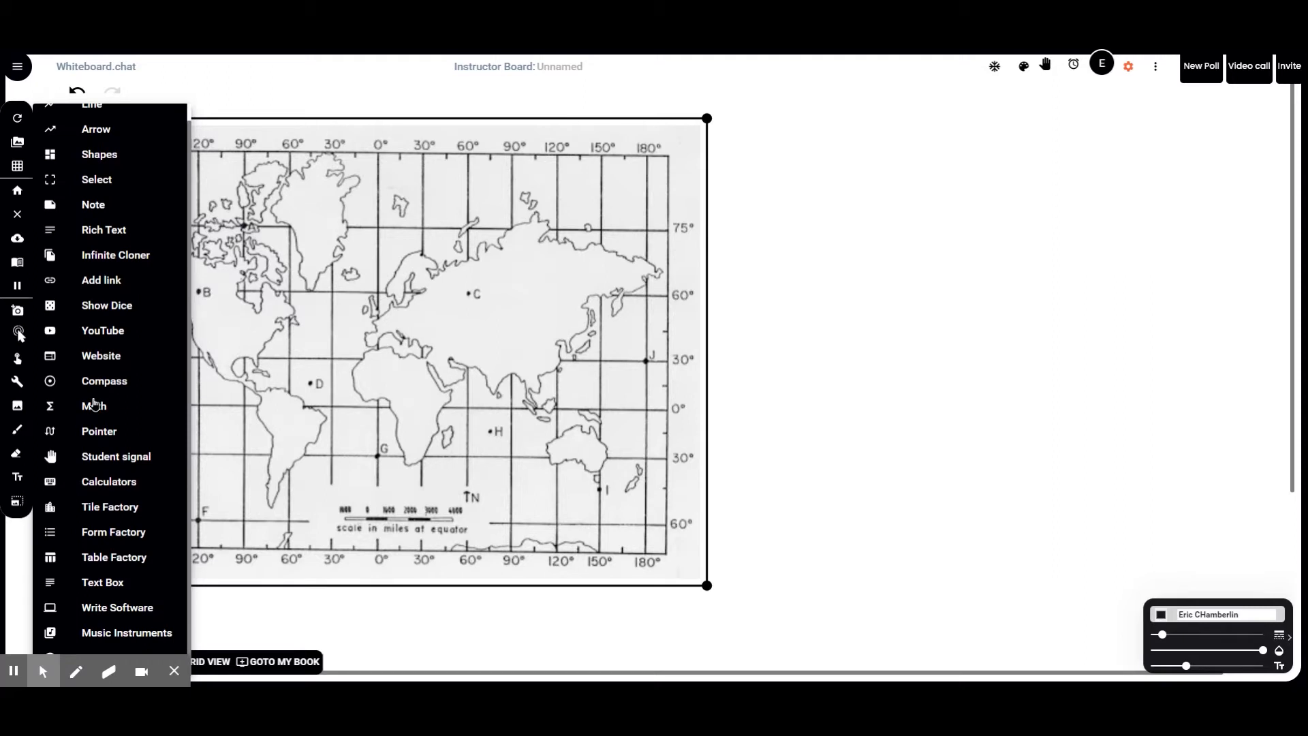
click(102, 582)
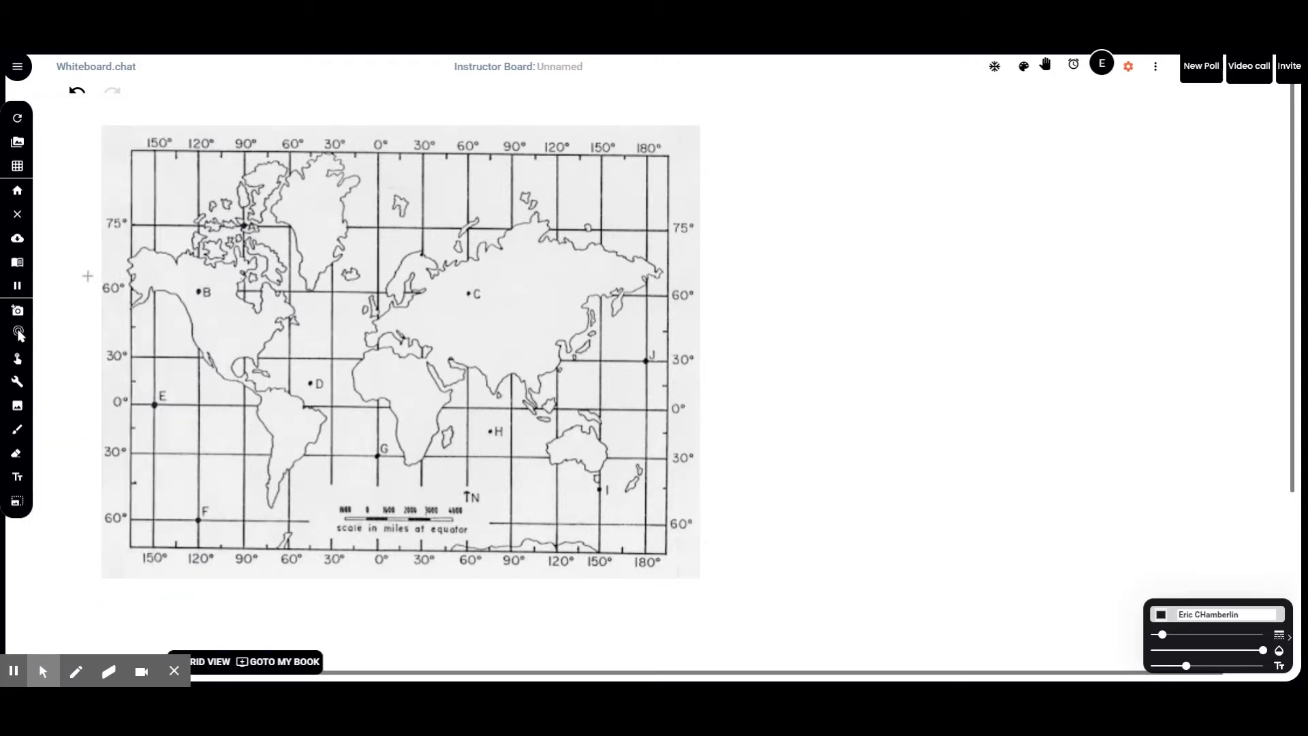
drag(80, 273, 193, 317)
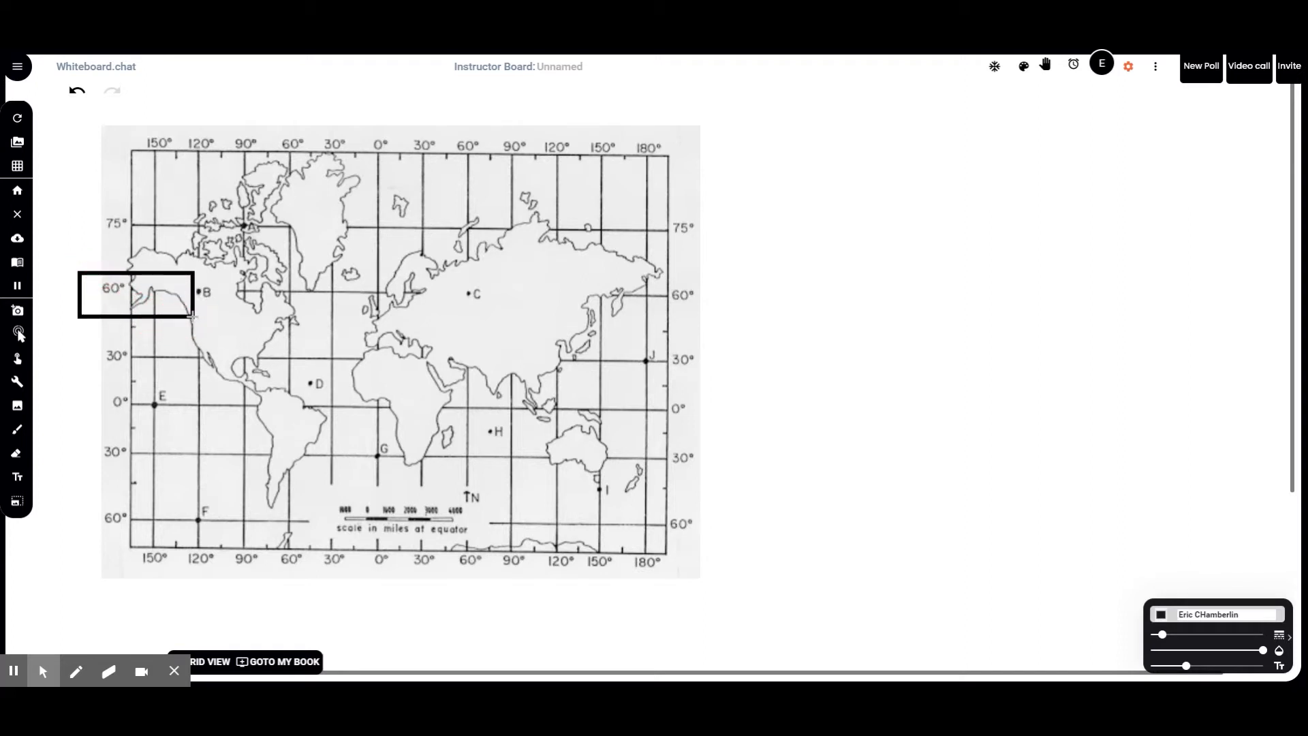
Step: Give the point-B box the answer 'North America' worth 1 point and save it
right_click(153, 292)
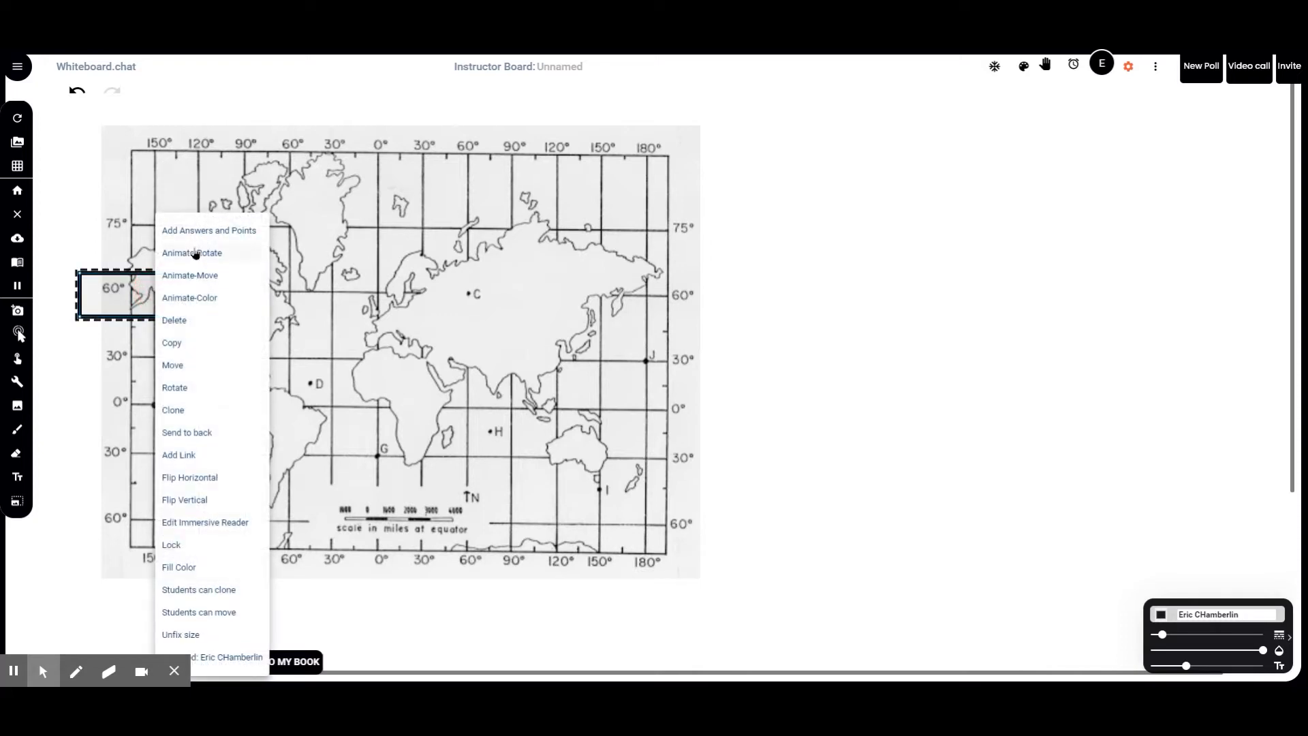
click(200, 233)
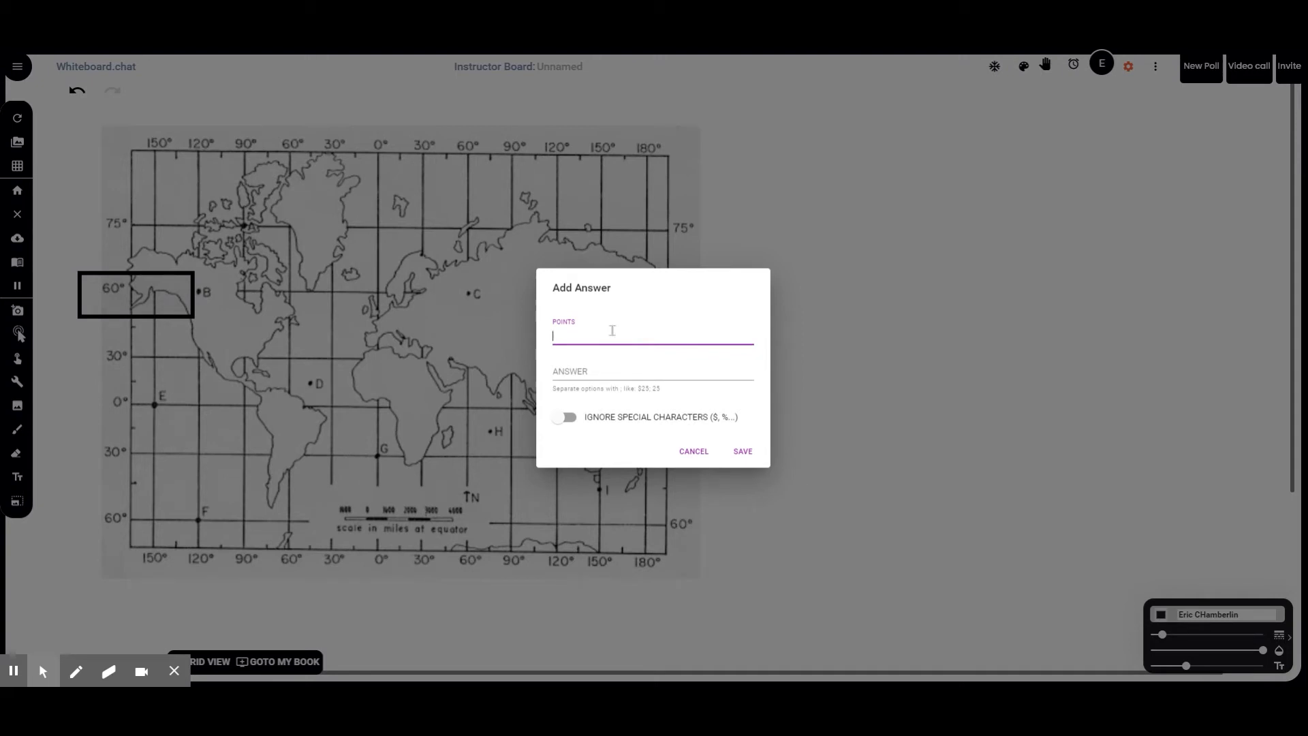
click(593, 372)
text(North Am)
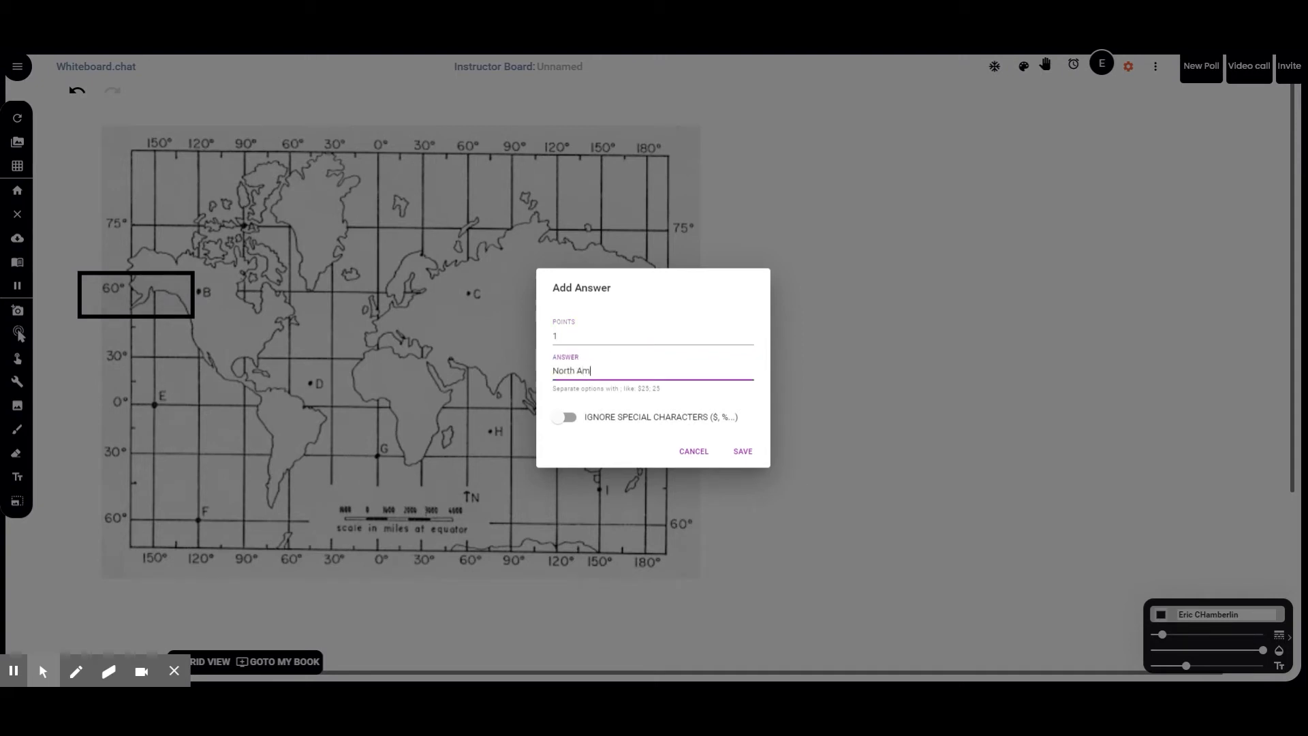
text(erica)
click(744, 456)
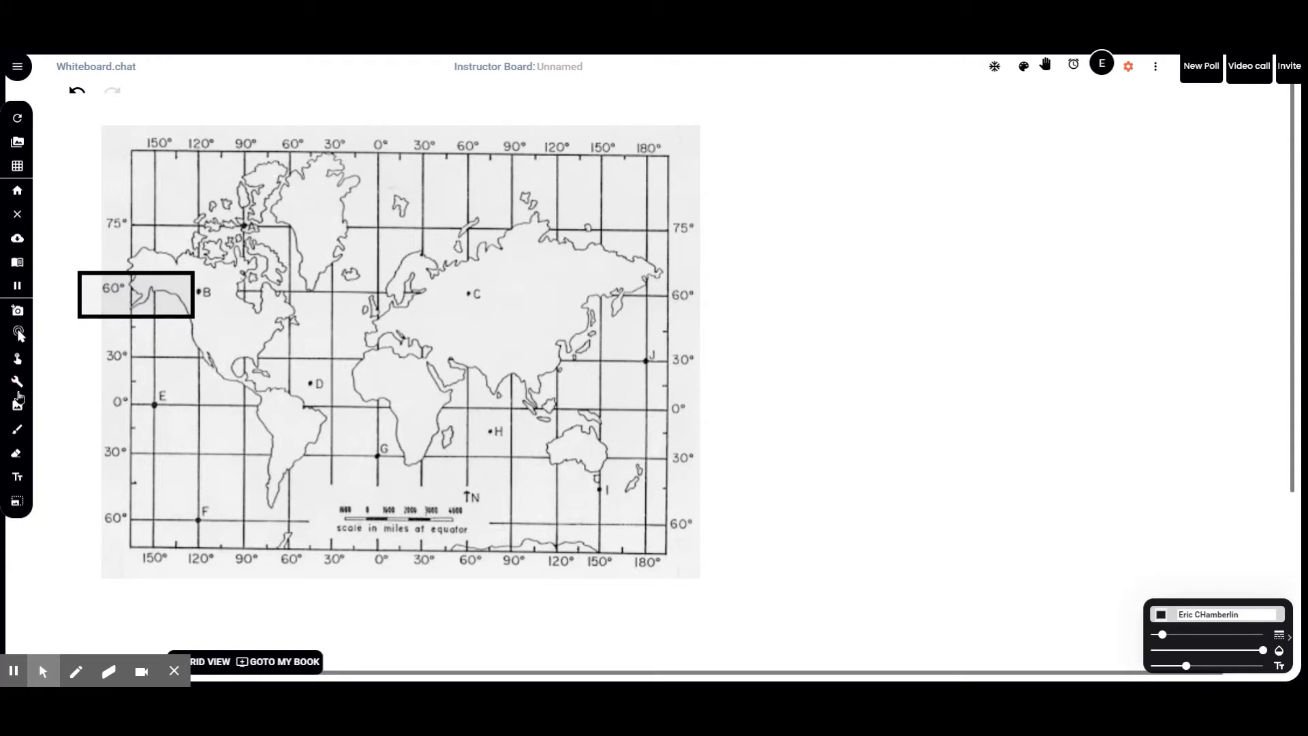
Step: Open the Tile Factory and enter the tile names Asia and Atlantic Ocean
click(20, 386)
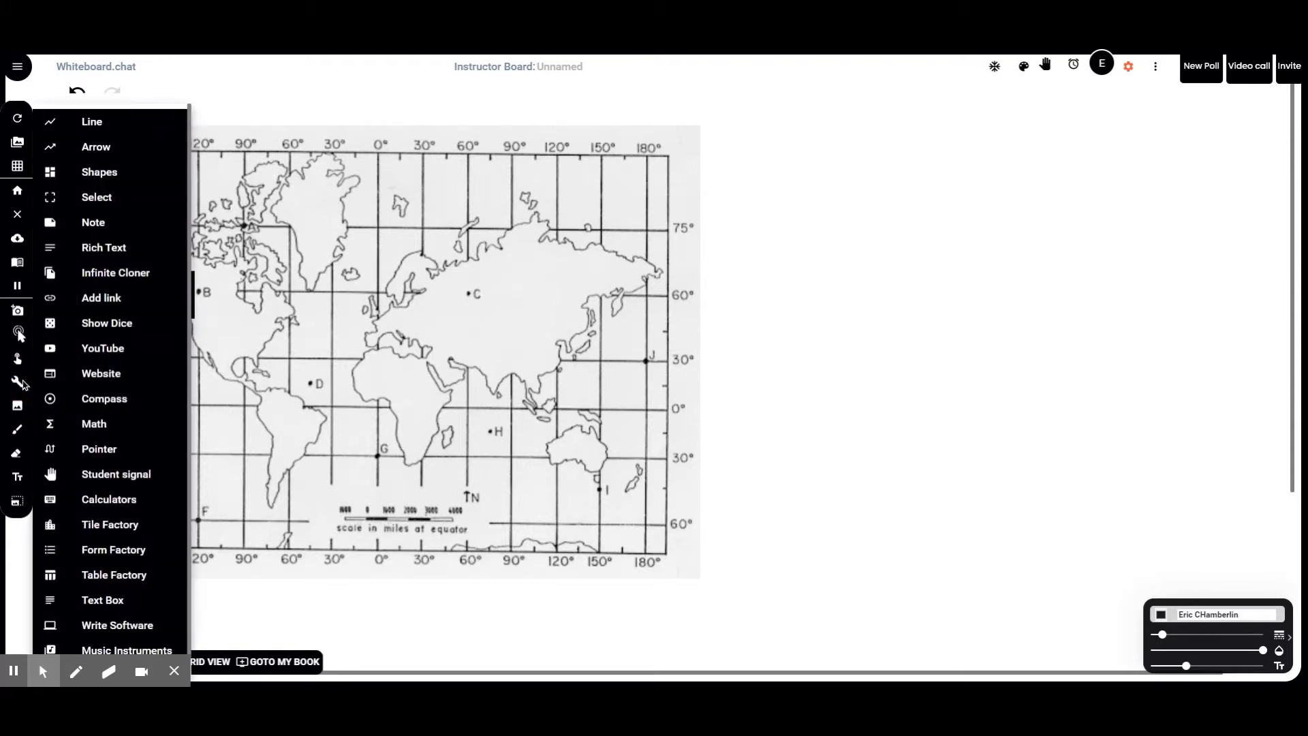
click(112, 532)
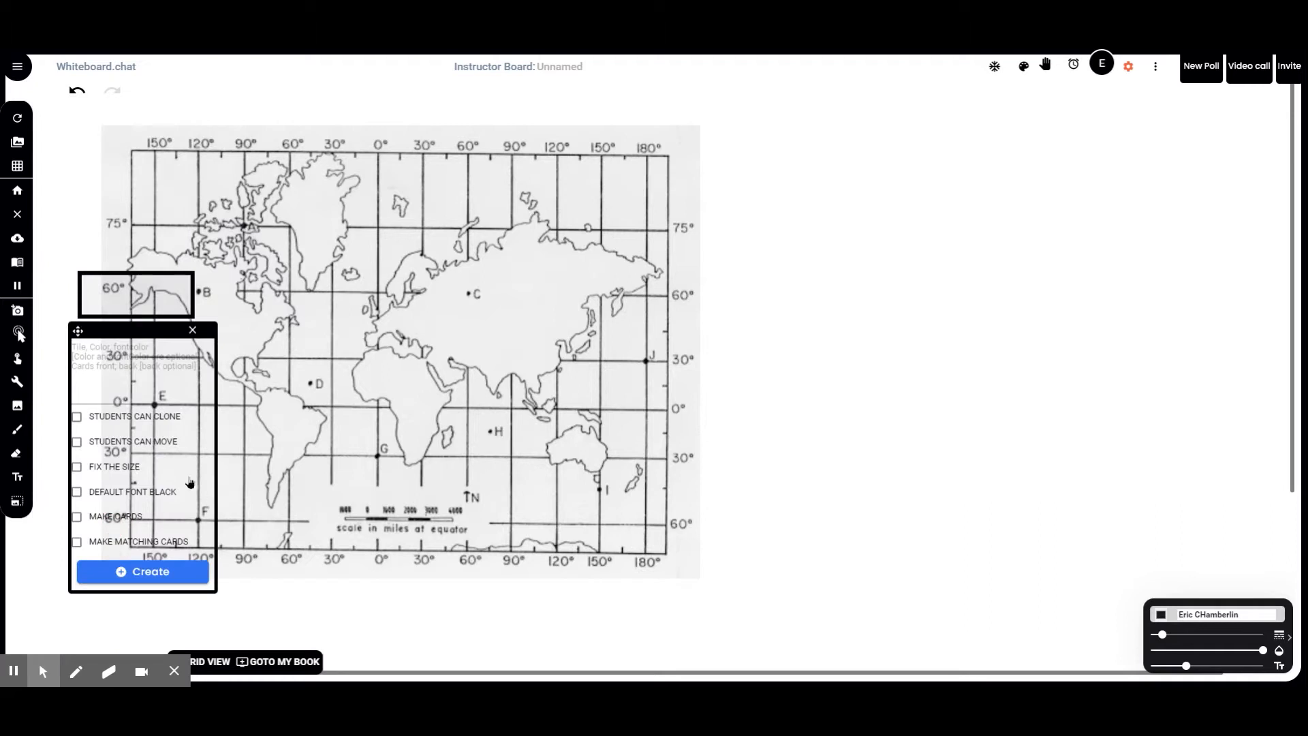
drag(145, 329, 851, 321)
click(849, 351)
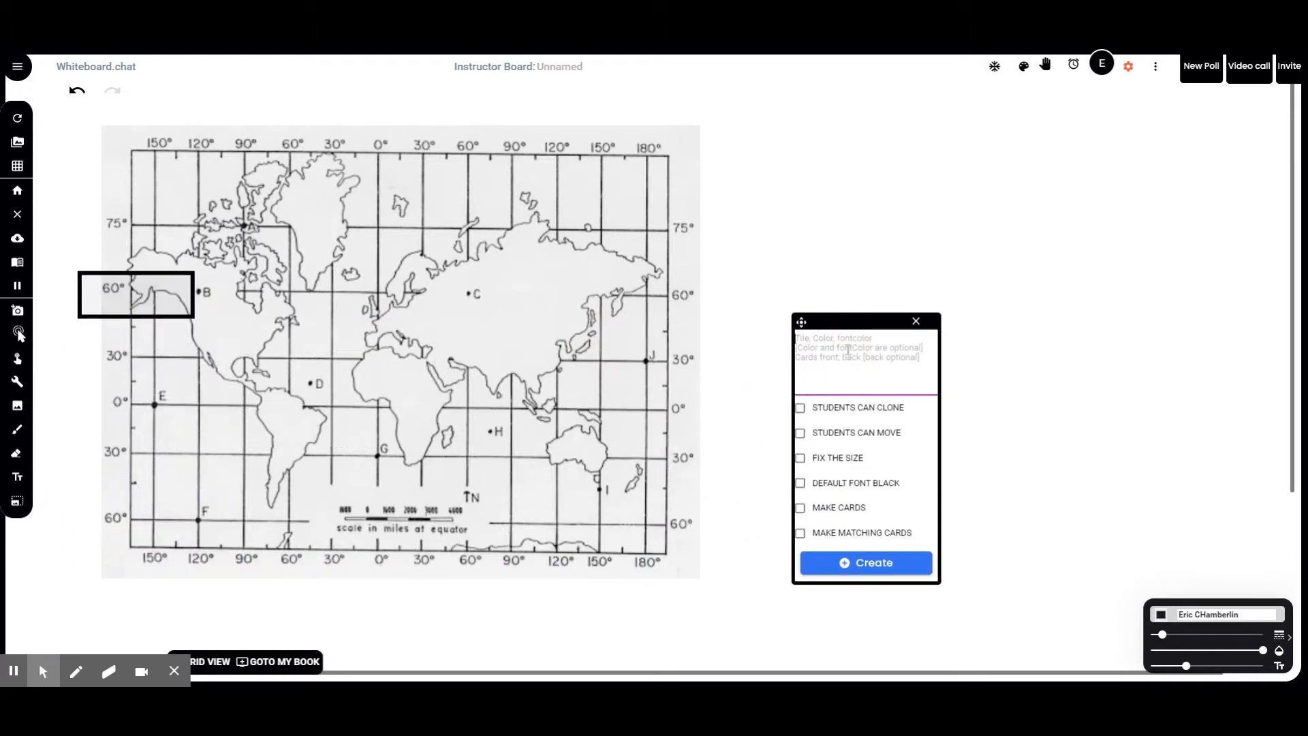
text(Asia,)
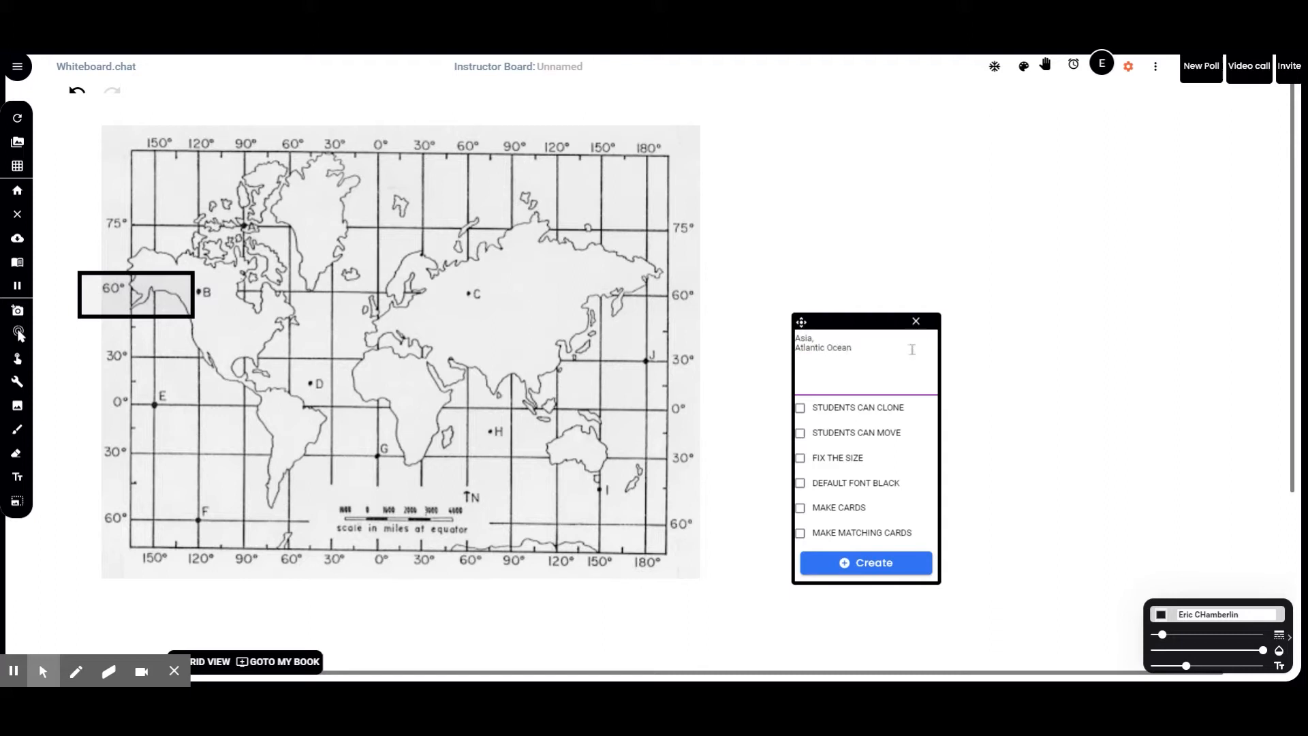
Step: Set the tiles to Students Can Move and create them
click(800, 408)
click(799, 433)
click(799, 408)
click(802, 433)
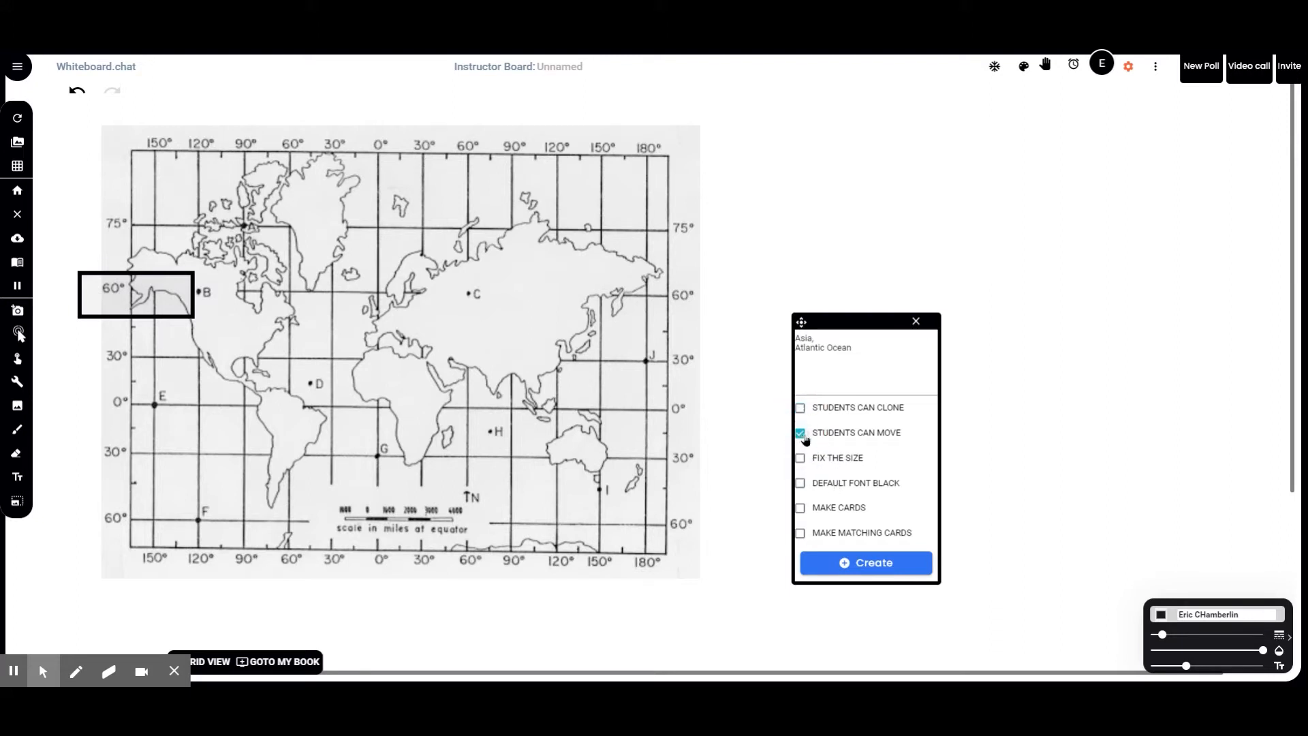
click(867, 565)
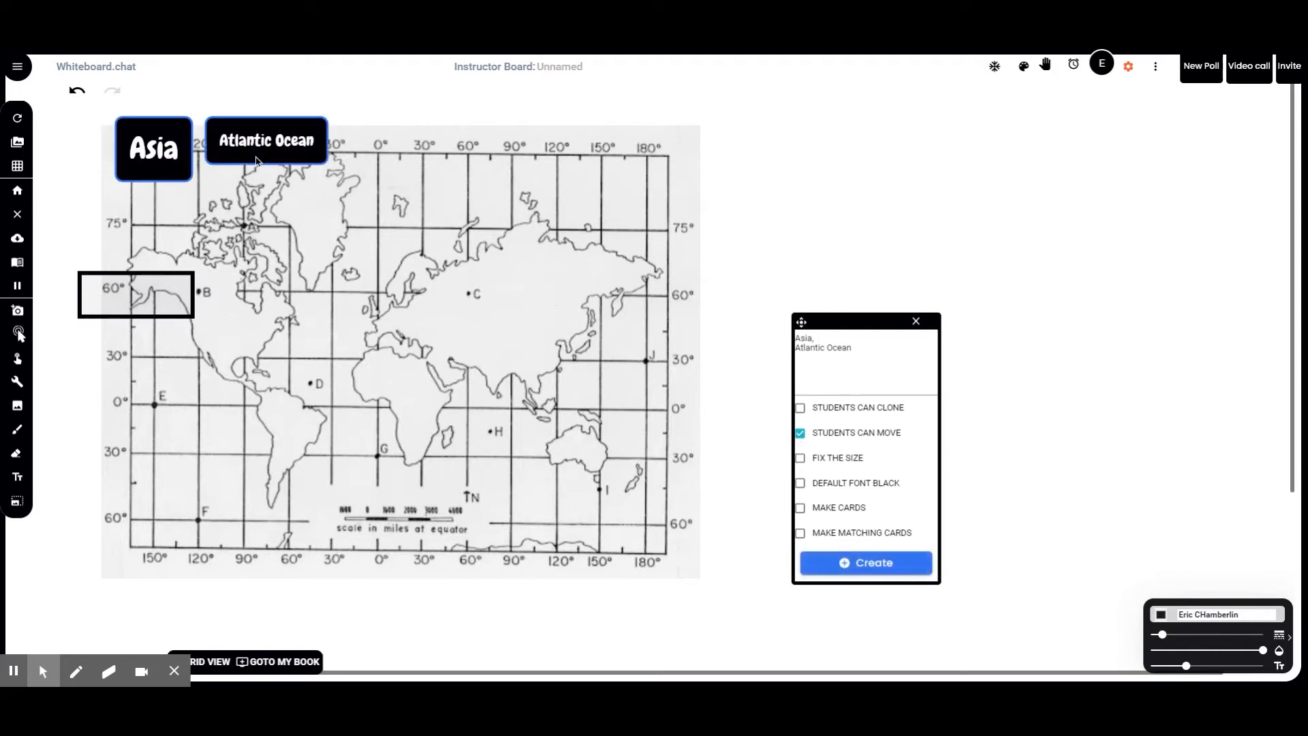
Step: Place the Atlantic Ocean and Asia tiles to the right of the map
drag(266, 140, 845, 184)
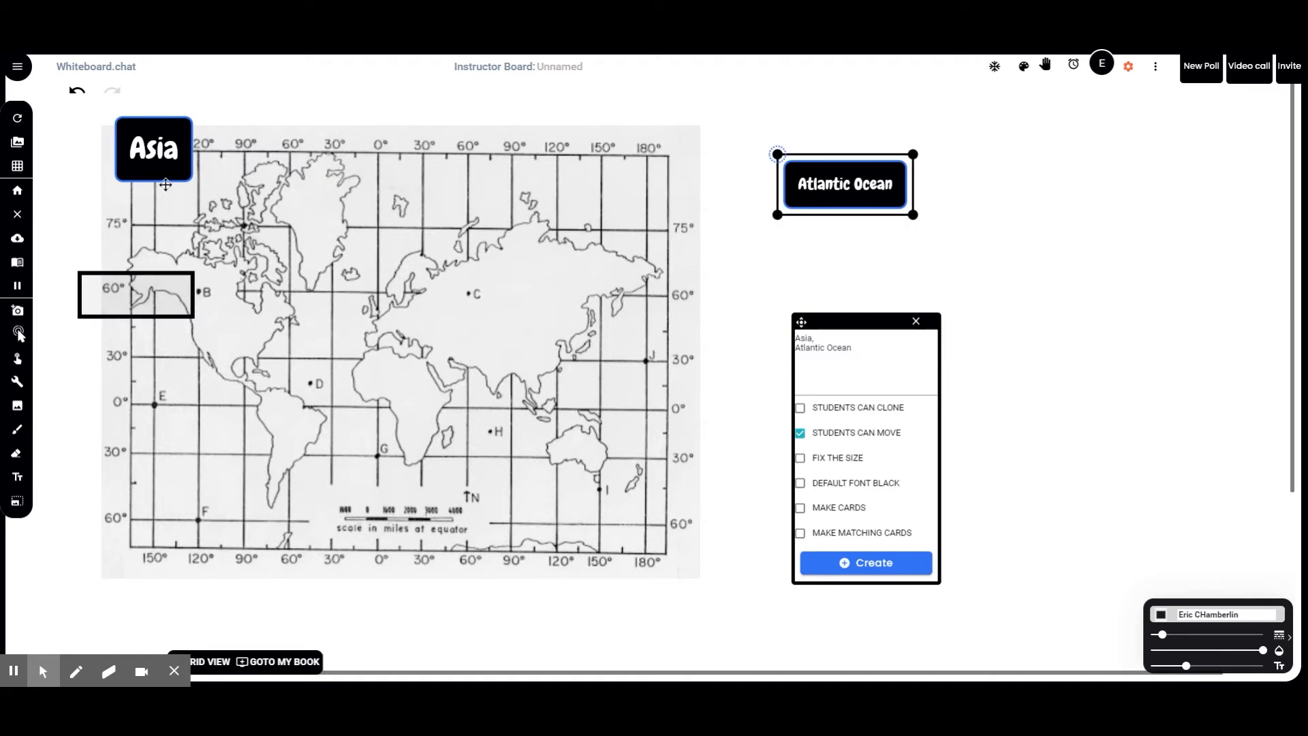
drag(154, 149, 894, 250)
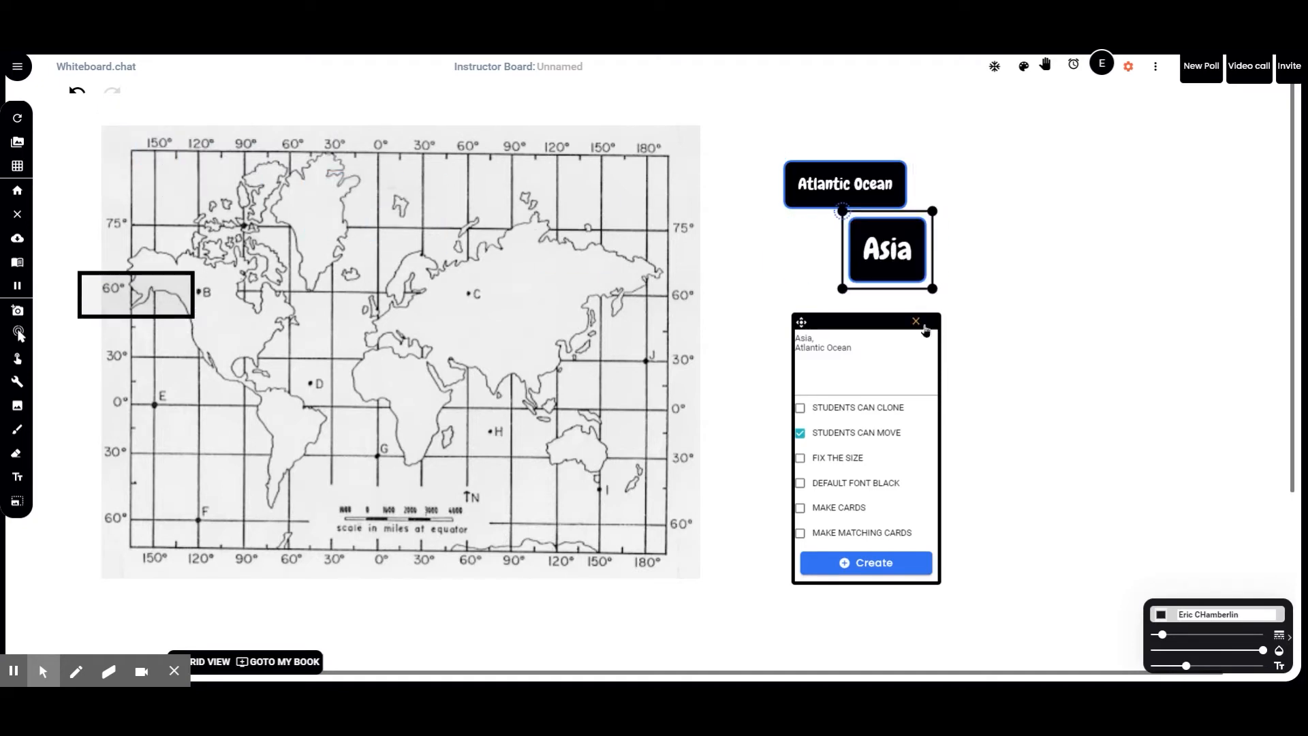
click(917, 323)
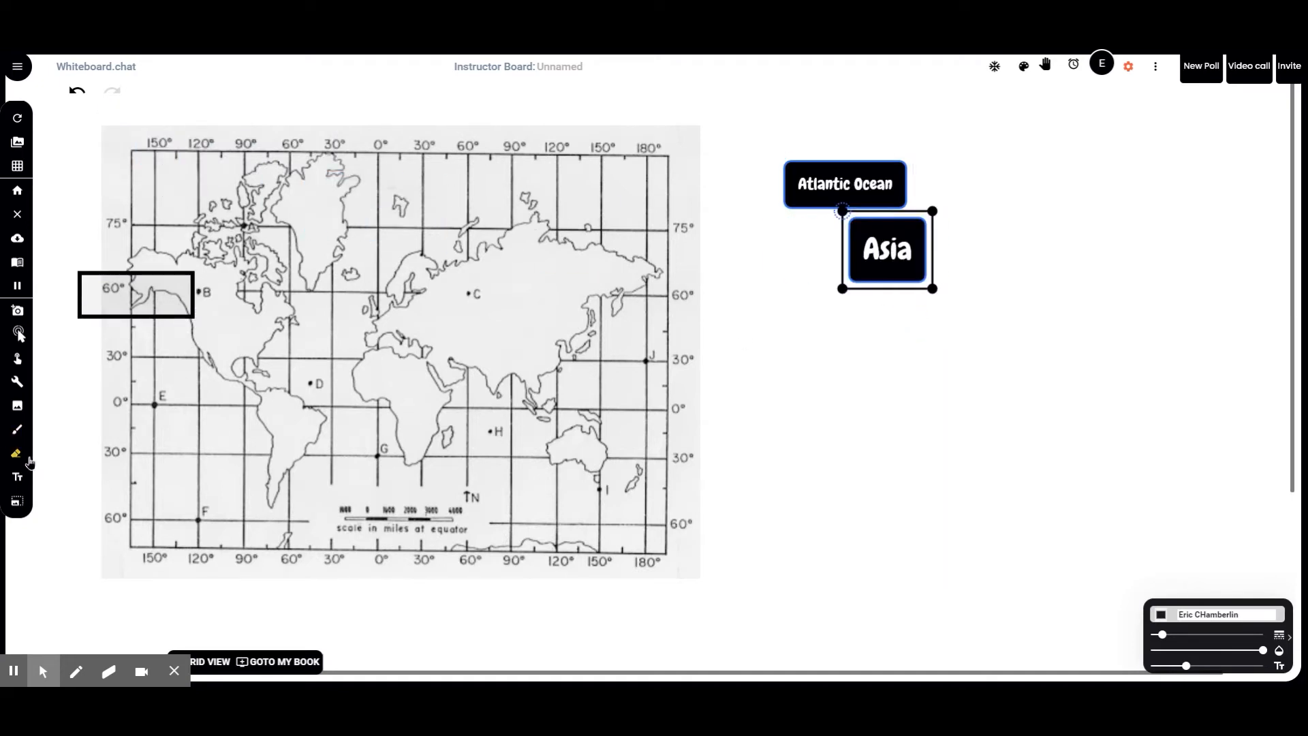
Step: Draw two drop zones: one over eastern Asia near C, one over the Atlantic near D
click(20, 387)
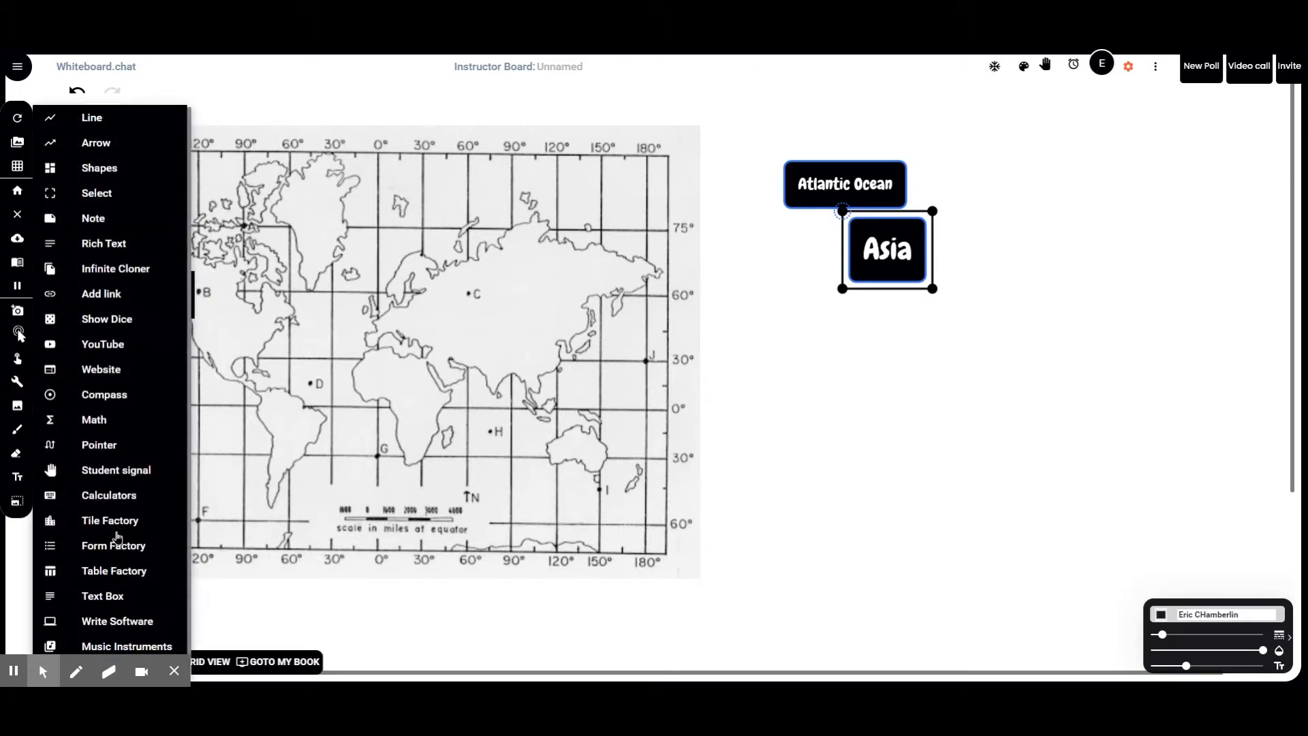
scroll(126, 545, down, 1)
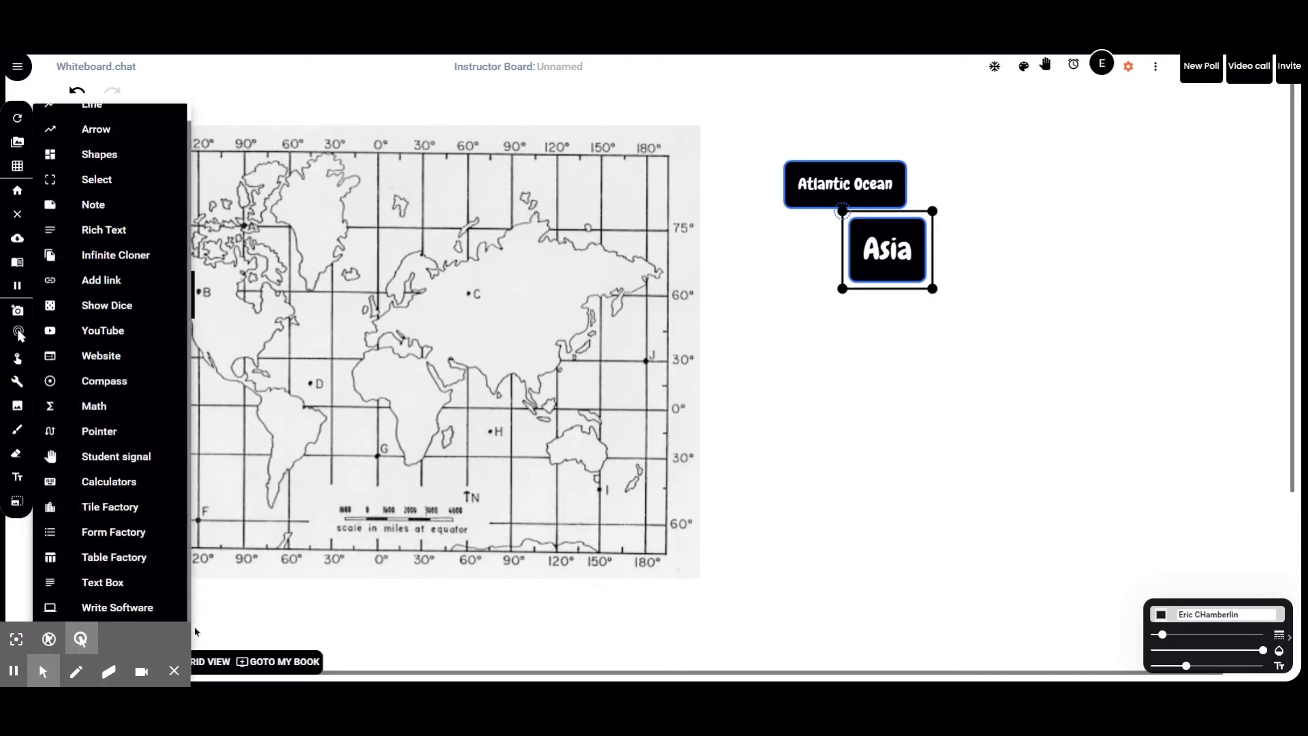
click(252, 602)
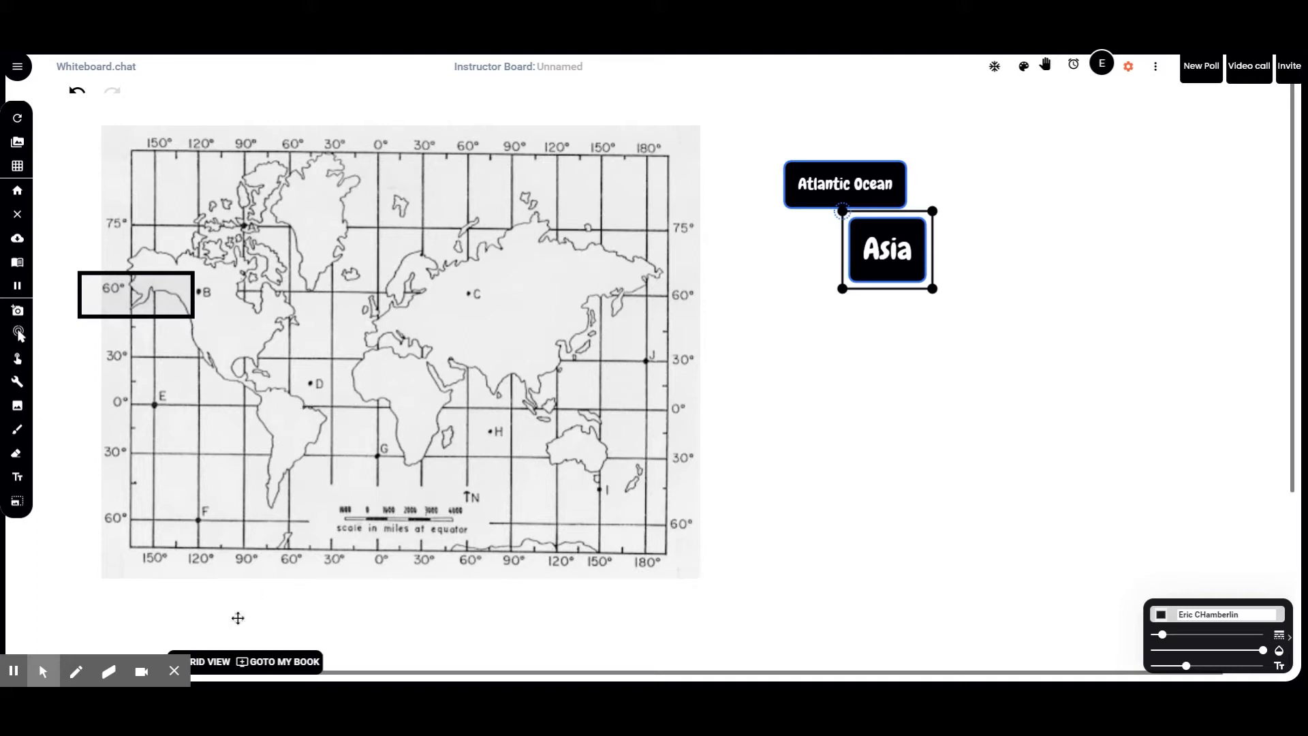
click(175, 671)
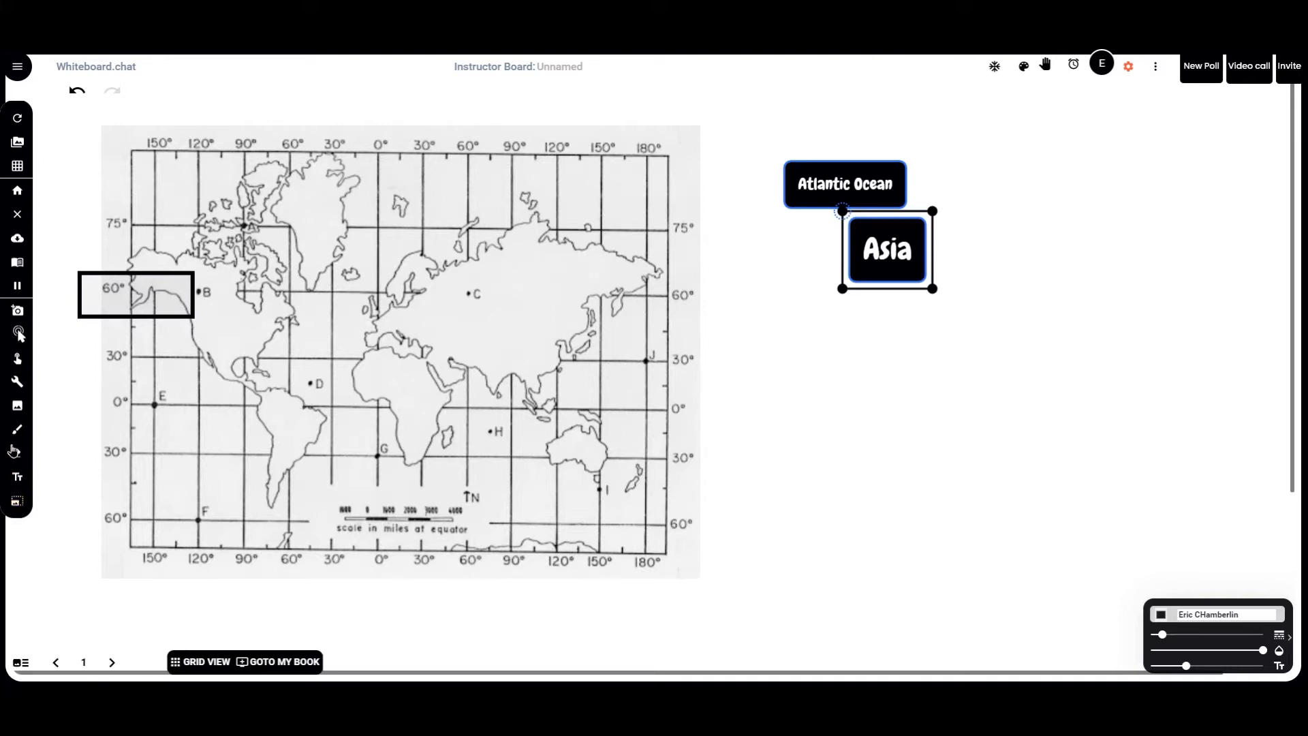
click(18, 406)
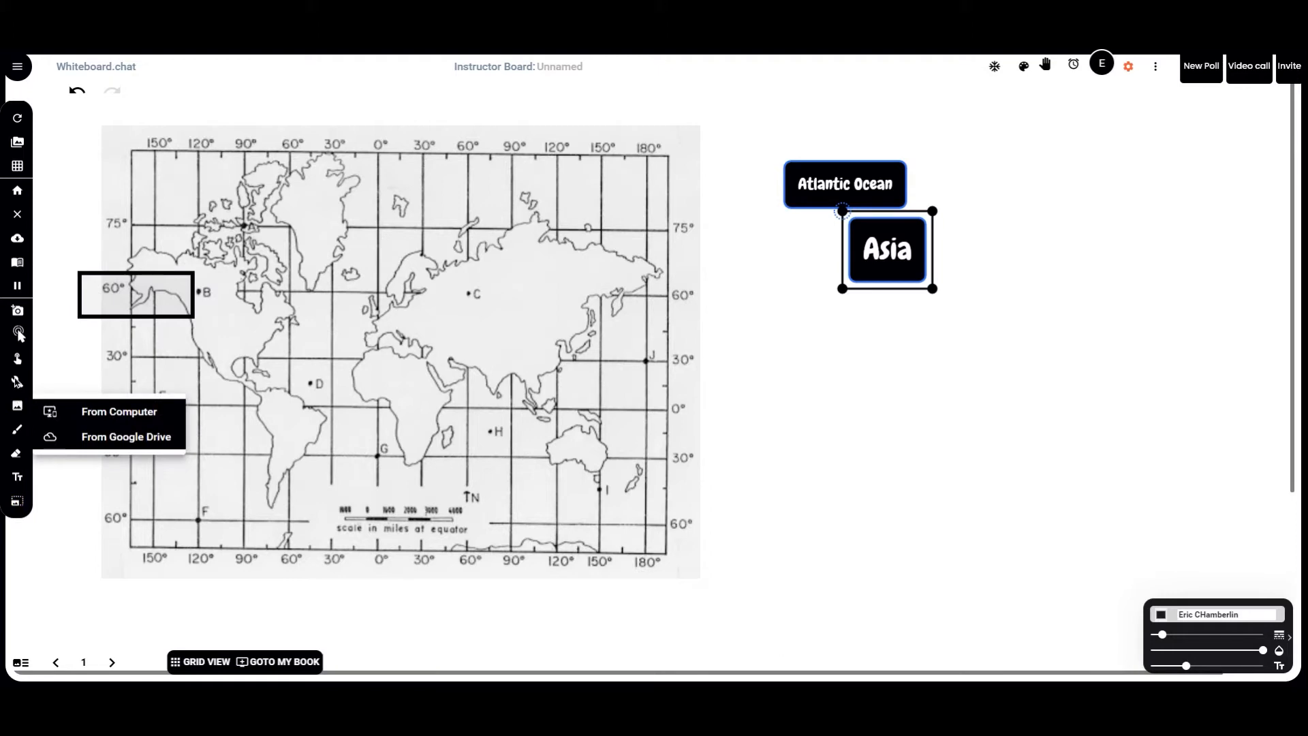
click(17, 381)
scroll(141, 645, down, 1)
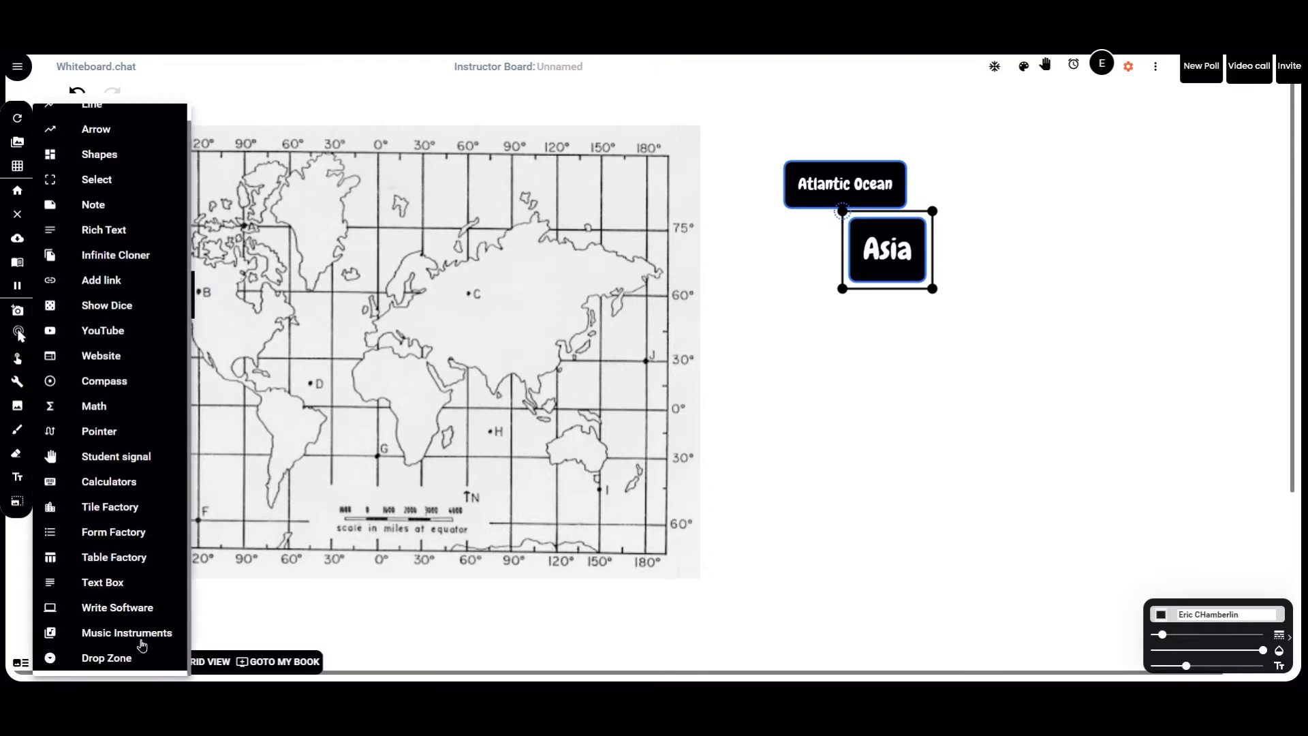
click(125, 663)
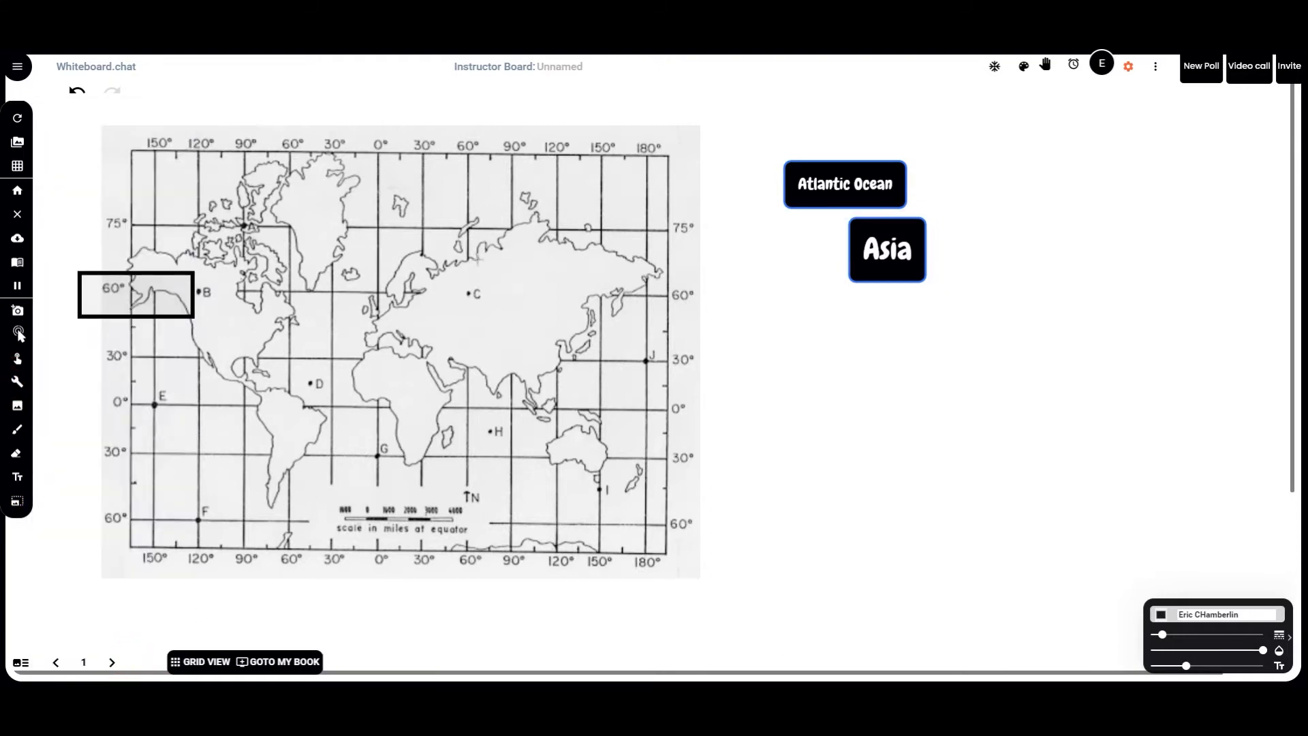
drag(488, 259, 638, 329)
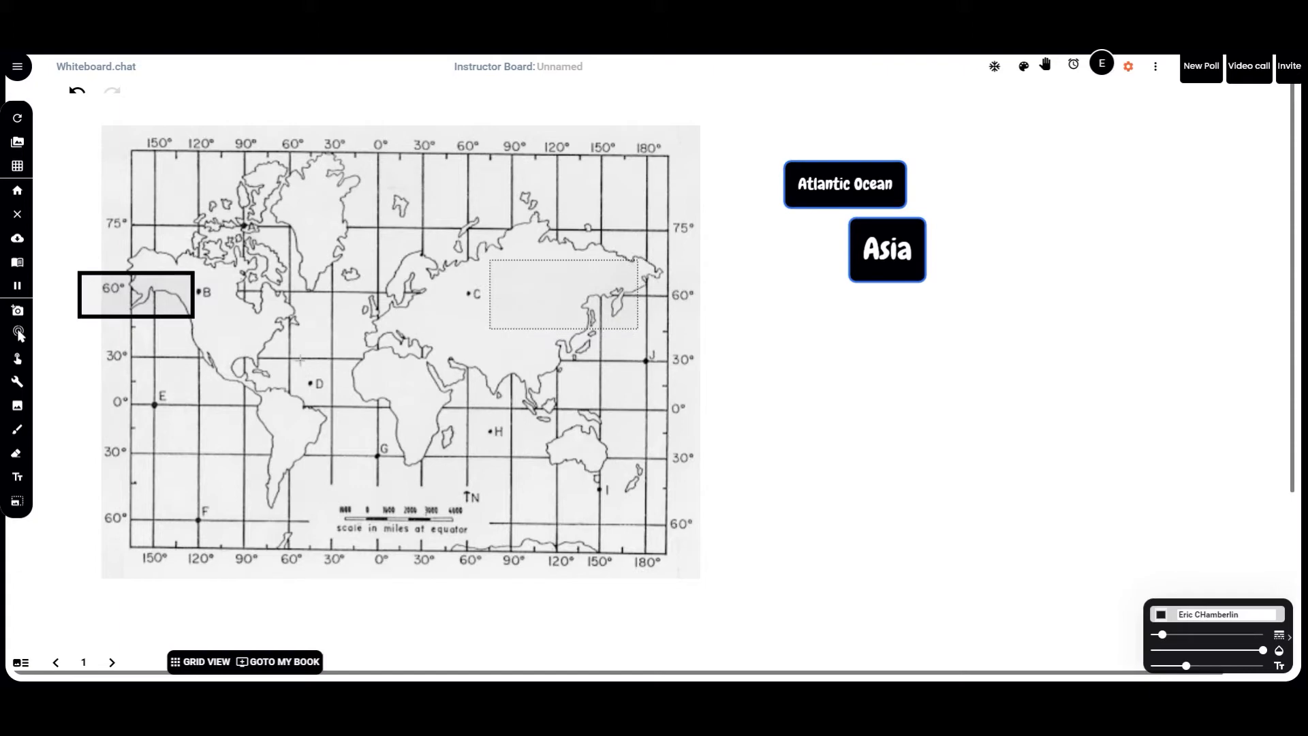
drag(247, 325, 391, 416)
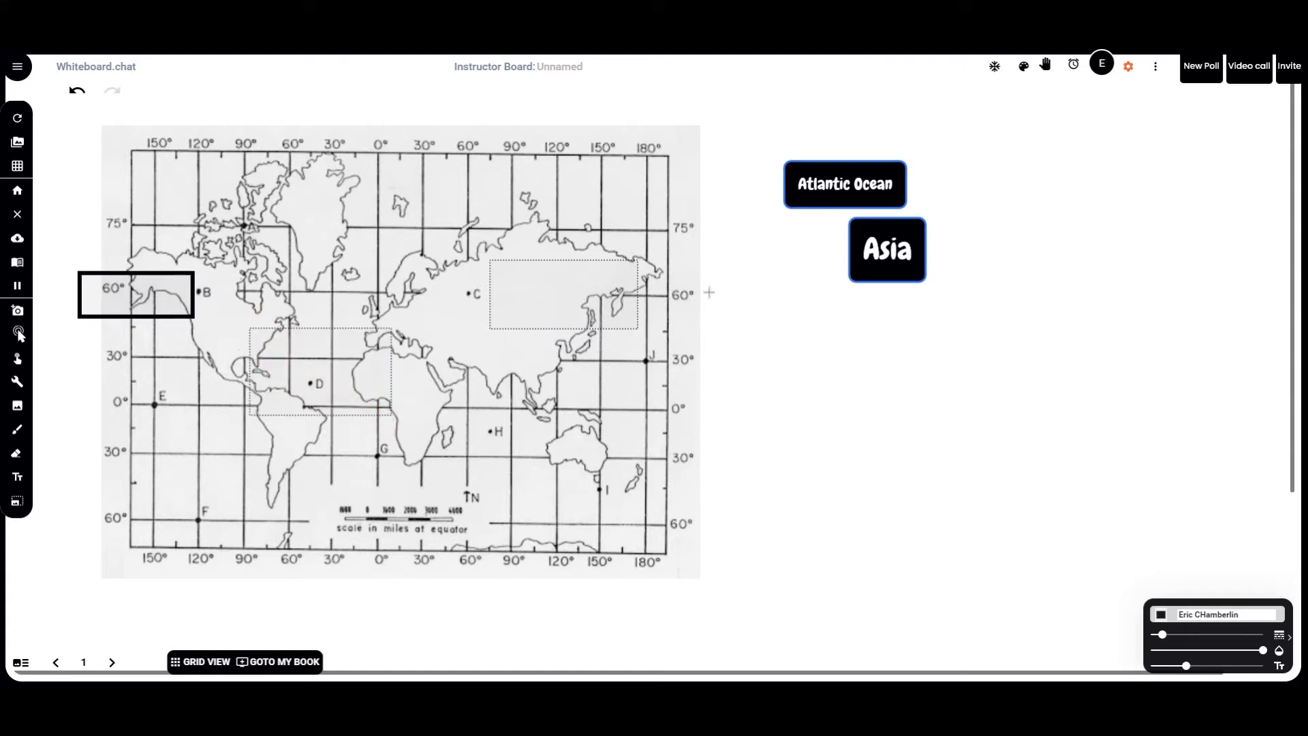
Step: Allow students to clone the Atlantic Ocean and Asia labels
right_click(856, 184)
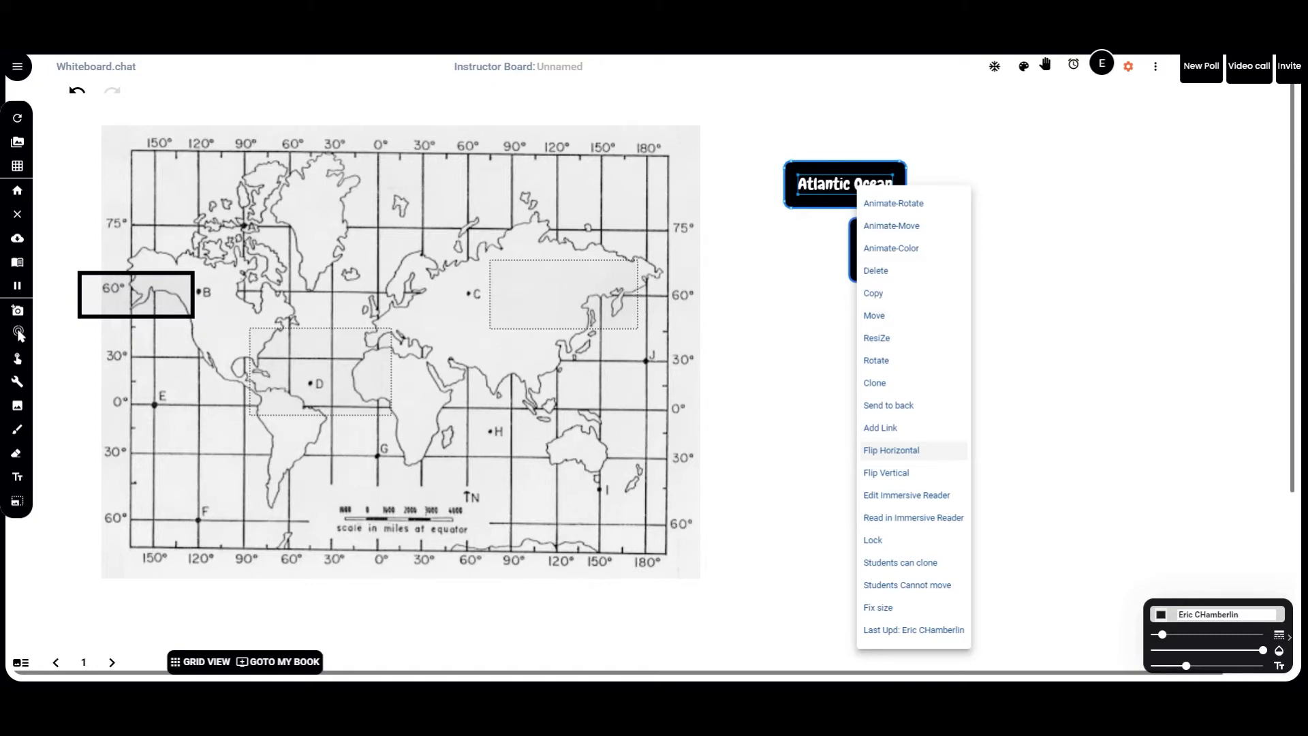
click(914, 564)
right_click(891, 245)
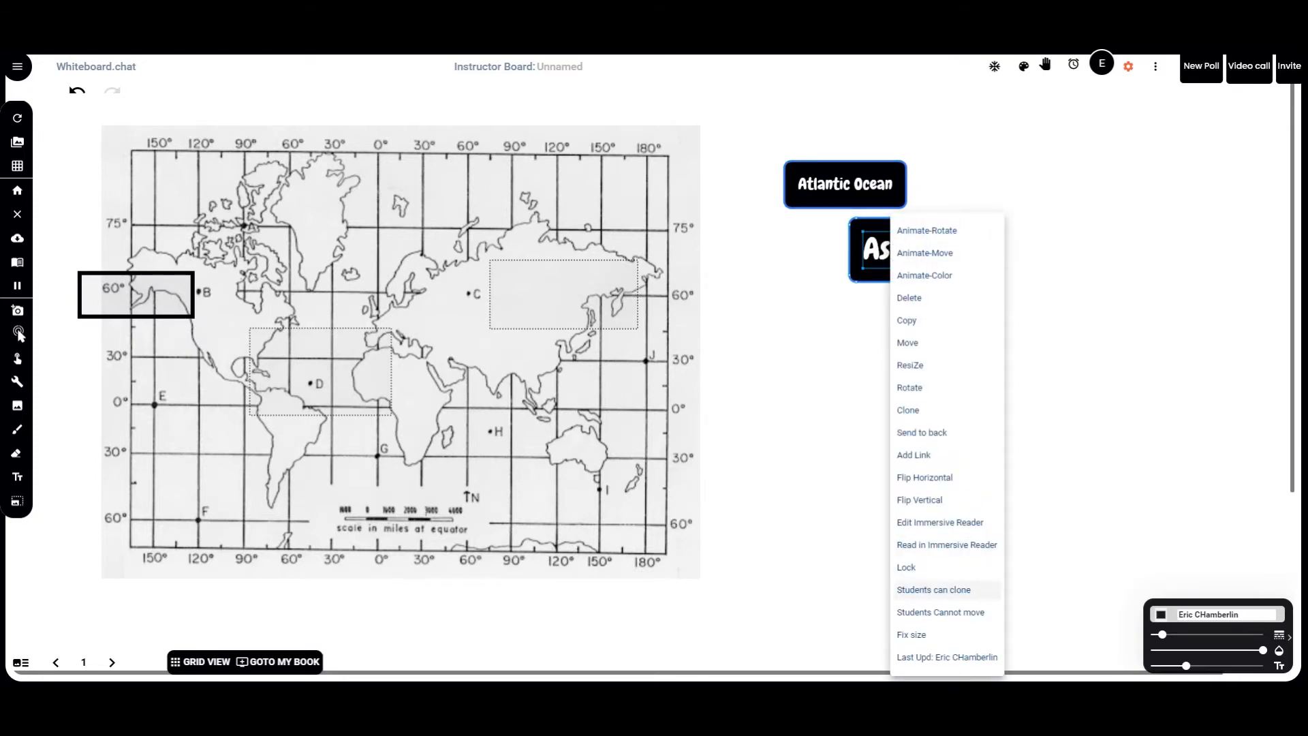
click(953, 589)
Step: Clone each label and drop the copies into the Atlantic zone near D and Asia zone near C
right_click(847, 187)
click(866, 382)
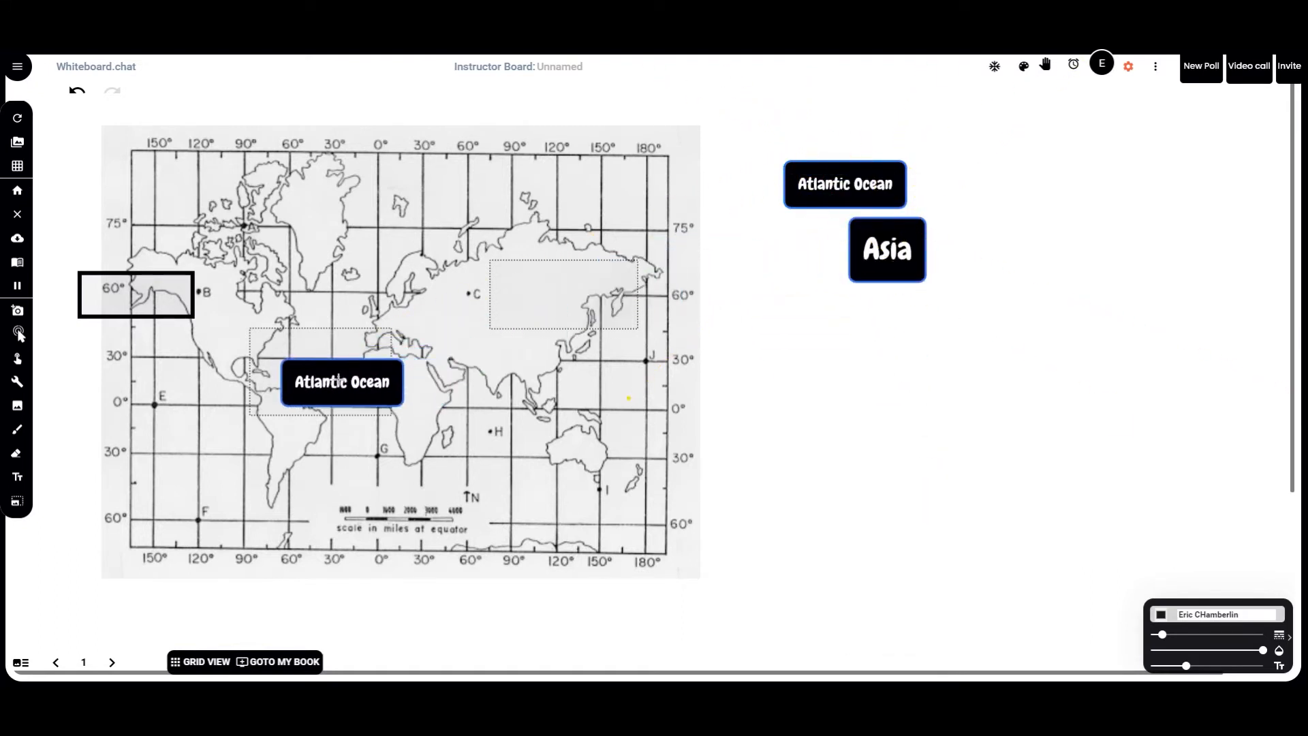
click(321, 369)
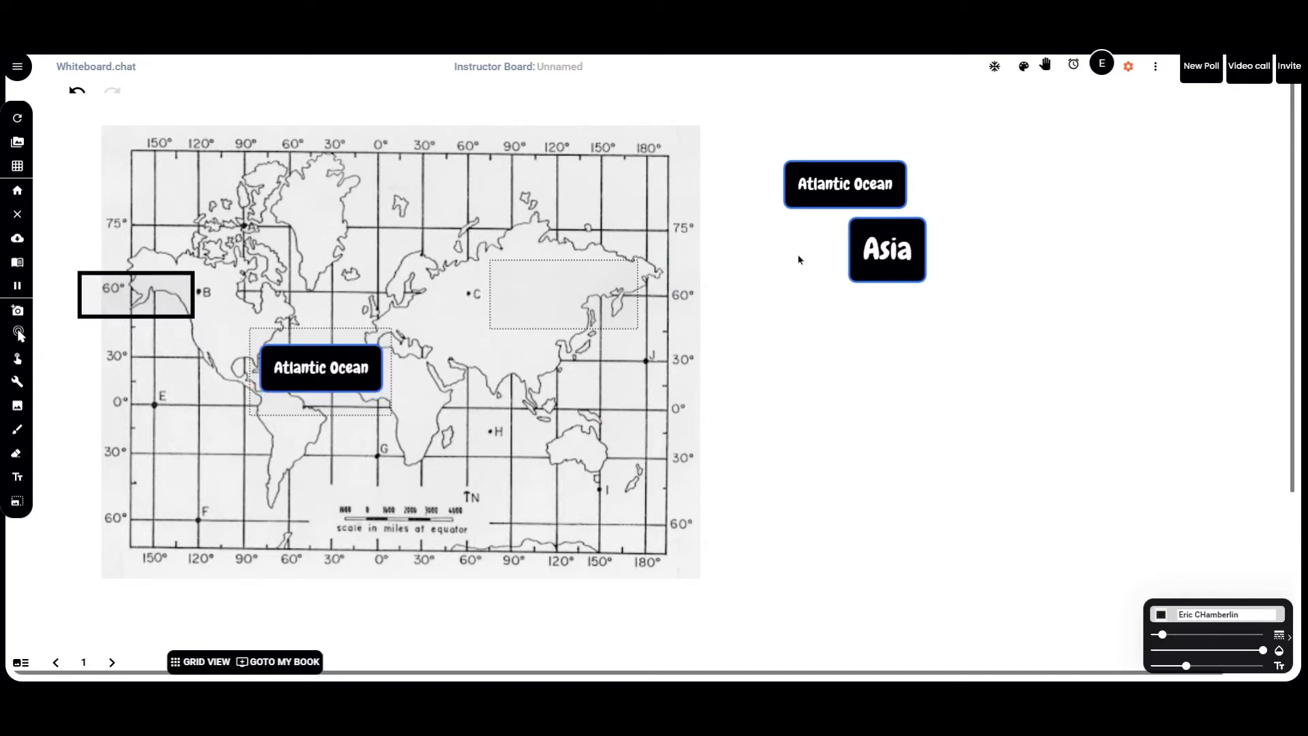
click(879, 246)
right_click(877, 245)
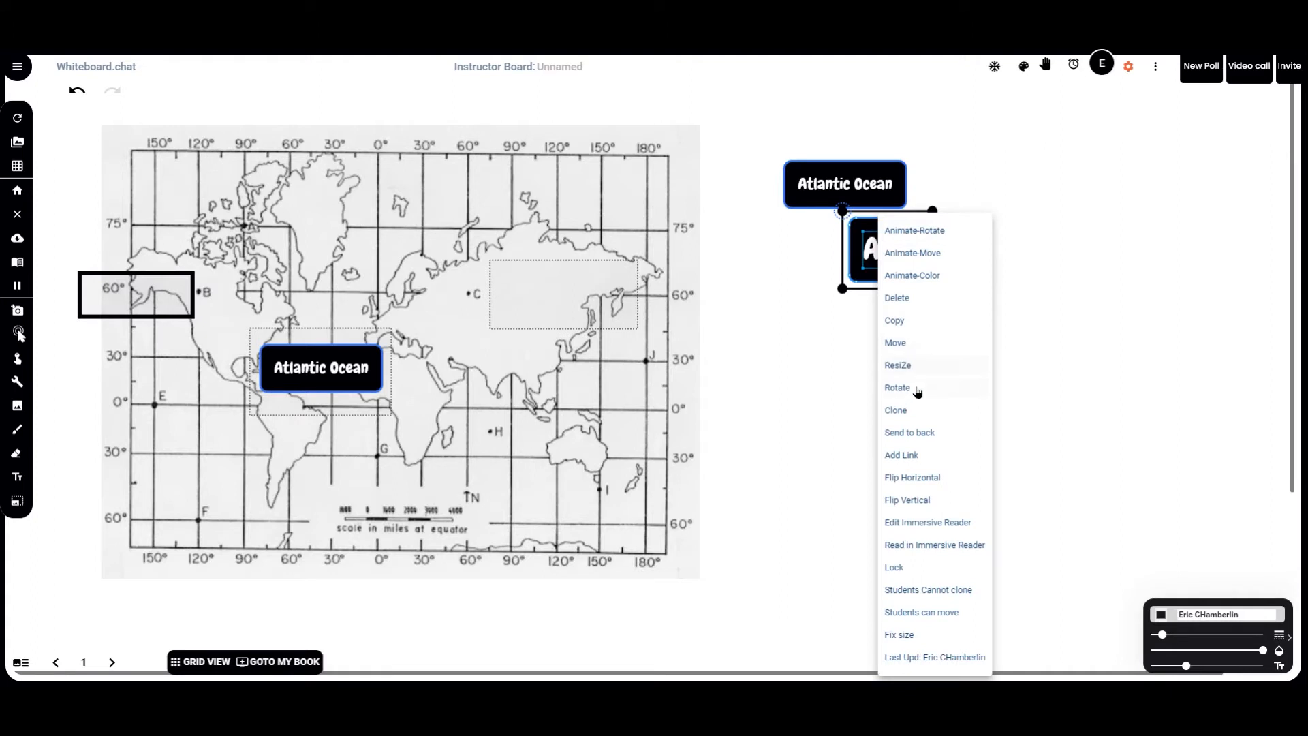
click(906, 410)
drag(559, 297, 562, 299)
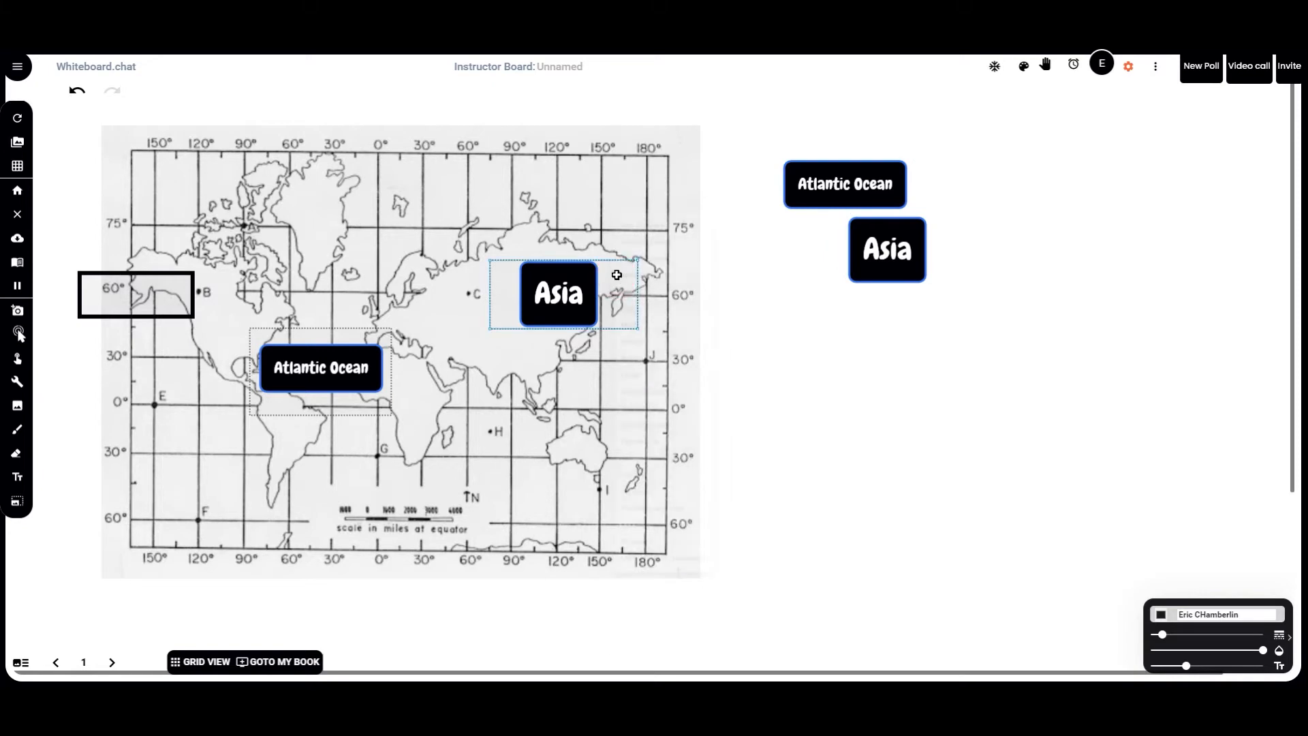
Step: Make the map's Asia label a 1-point scored answer
right_click(618, 280)
click(669, 209)
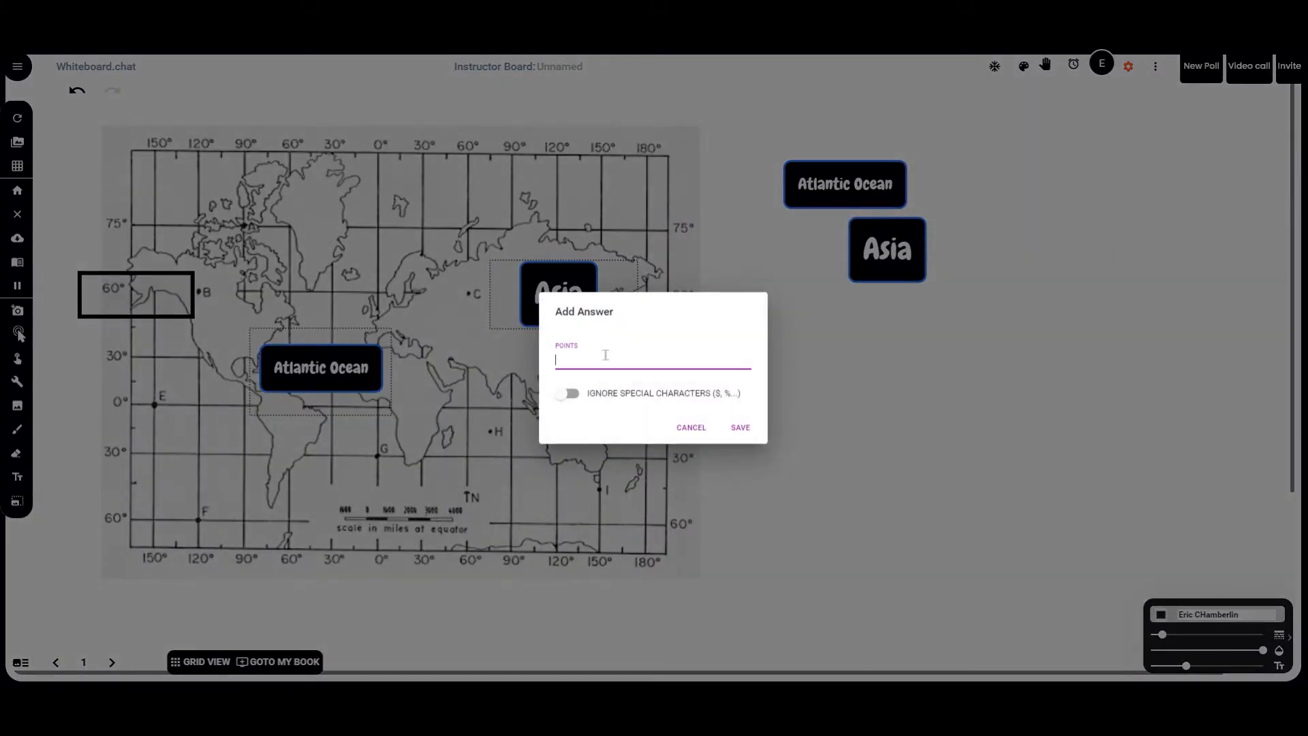
click(741, 425)
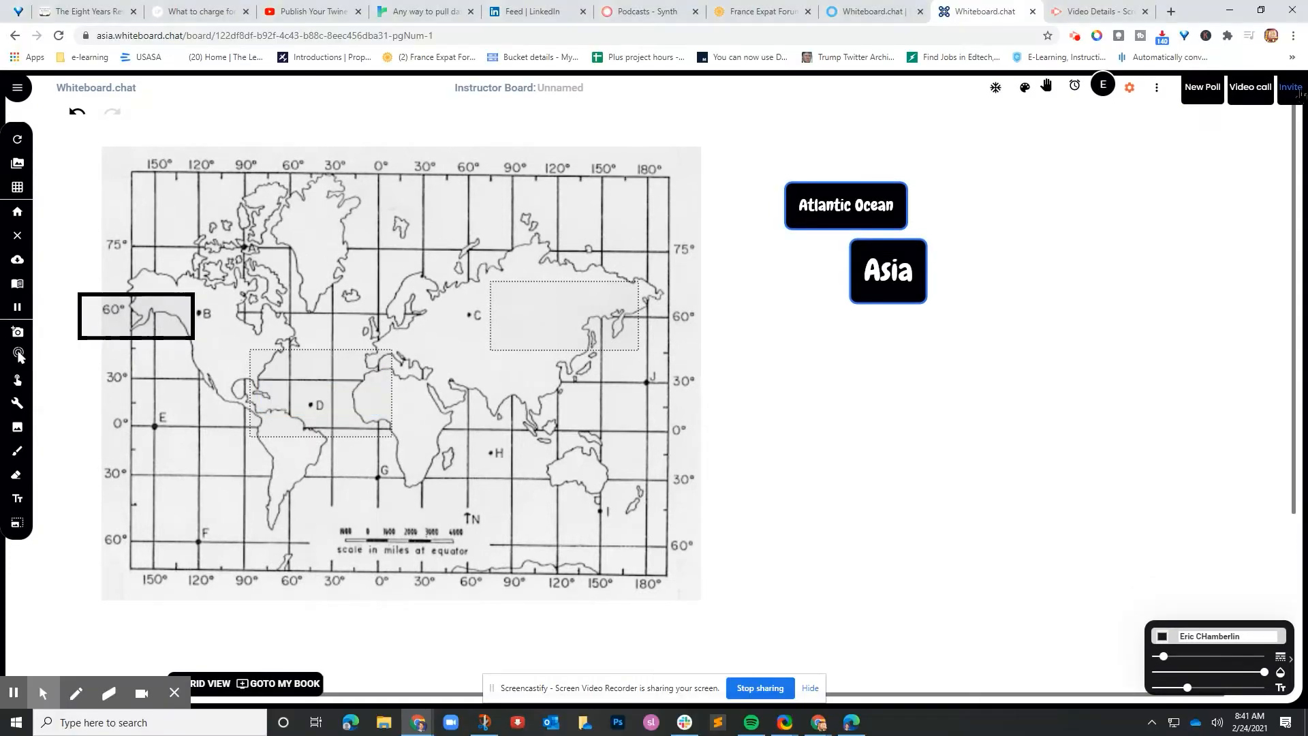
Step: Copy the board's student join link from the Invite options
click(1290, 87)
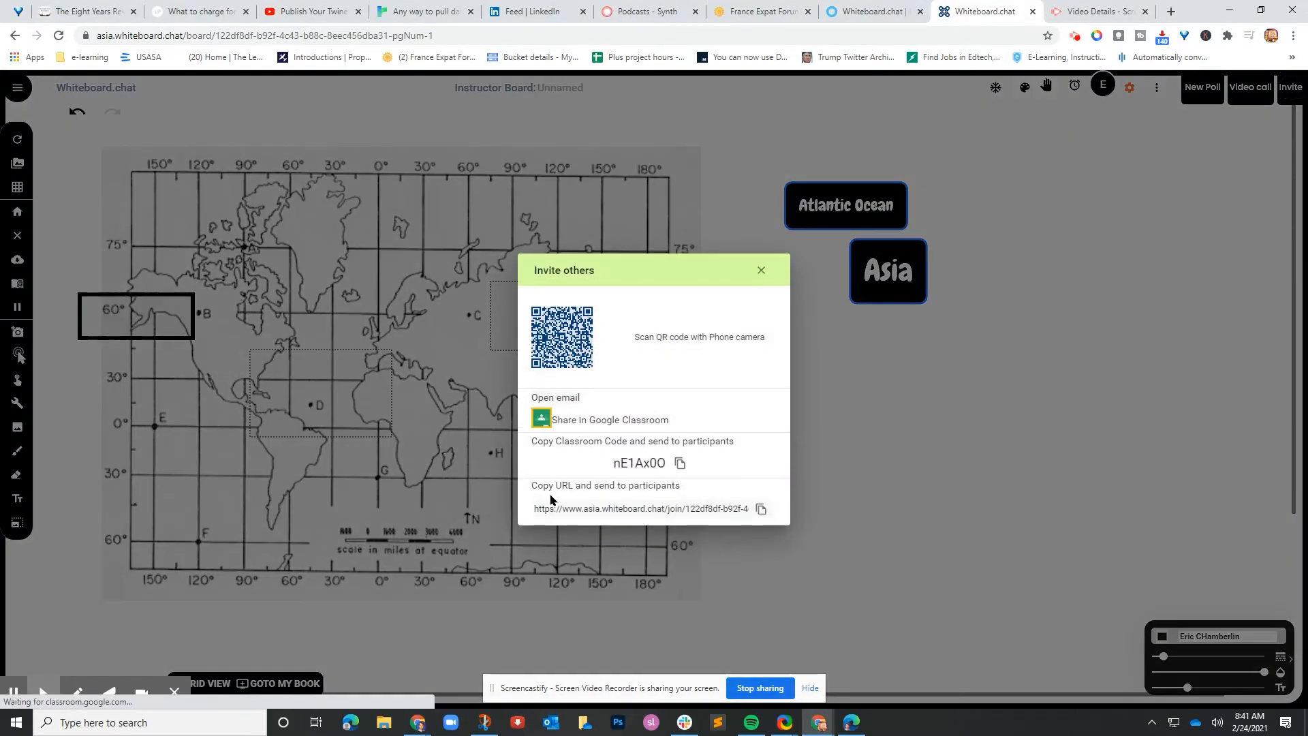
click(760, 508)
click(762, 271)
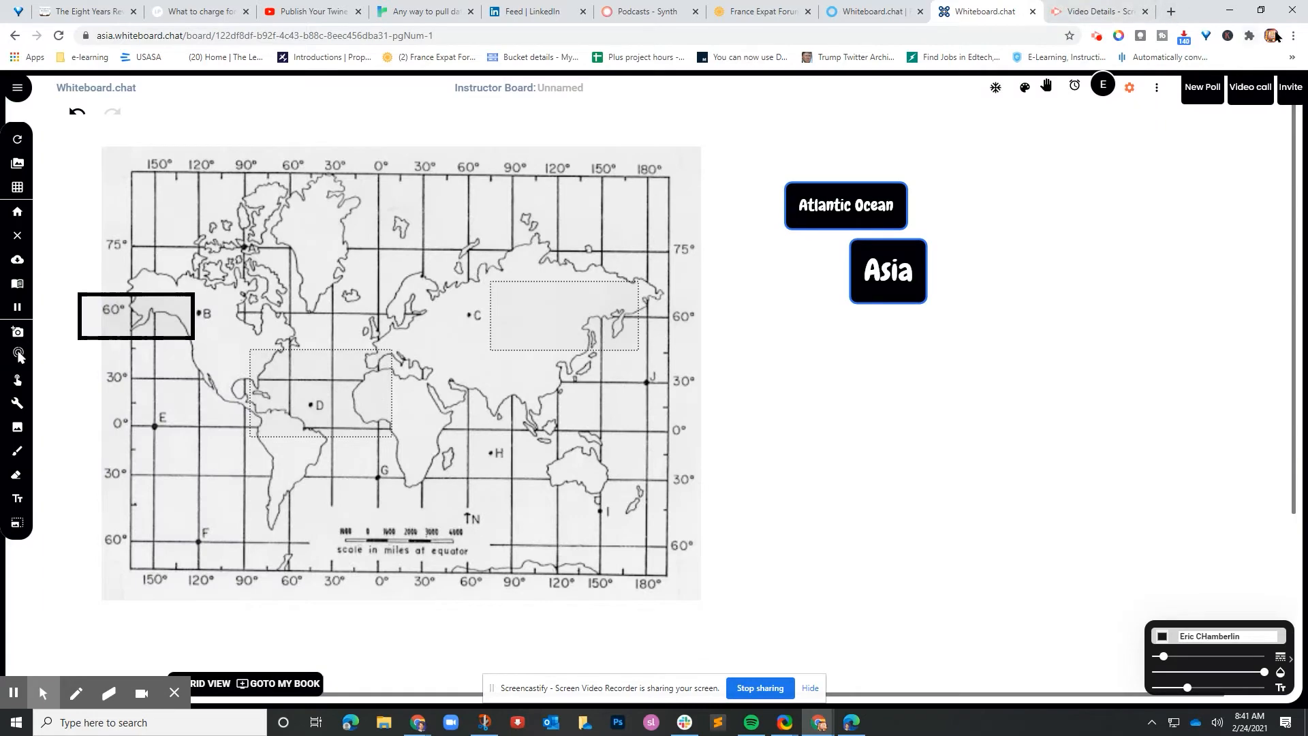
click(1293, 36)
Step: Load the pasted join link in a private window and join under the name 'student'
click(1209, 89)
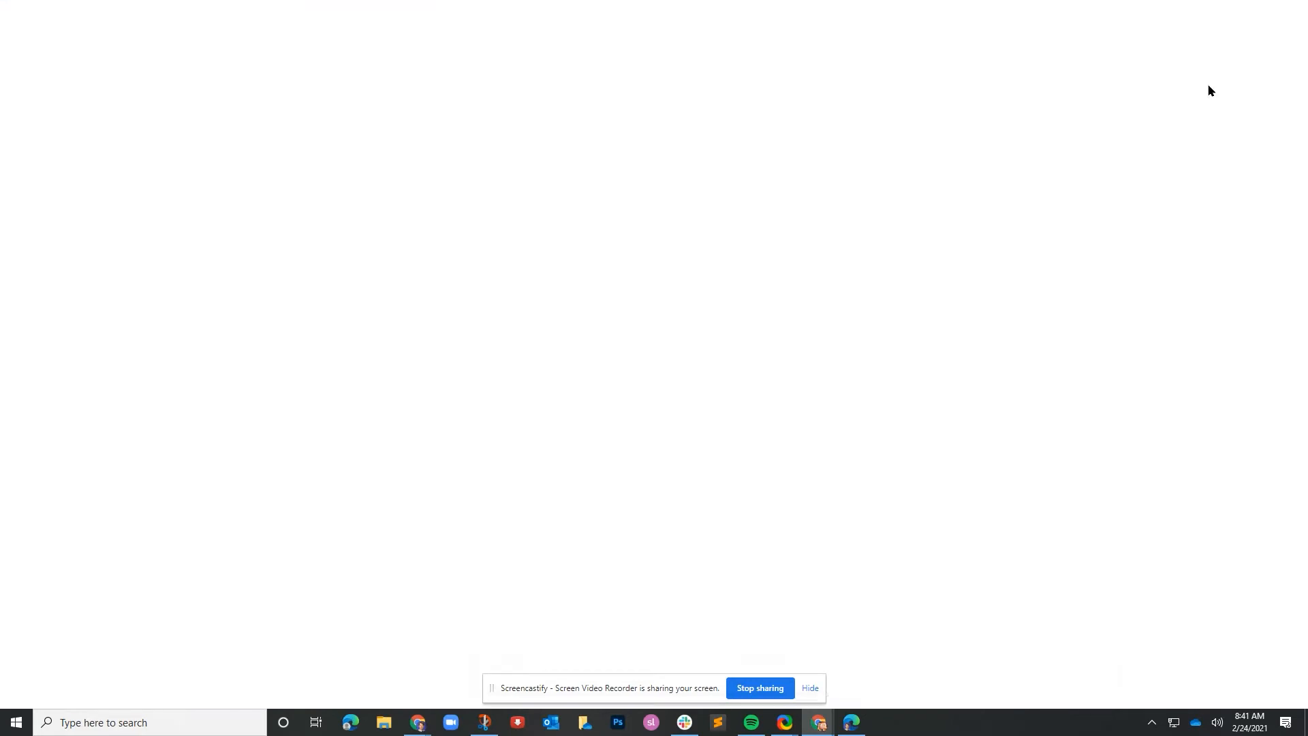
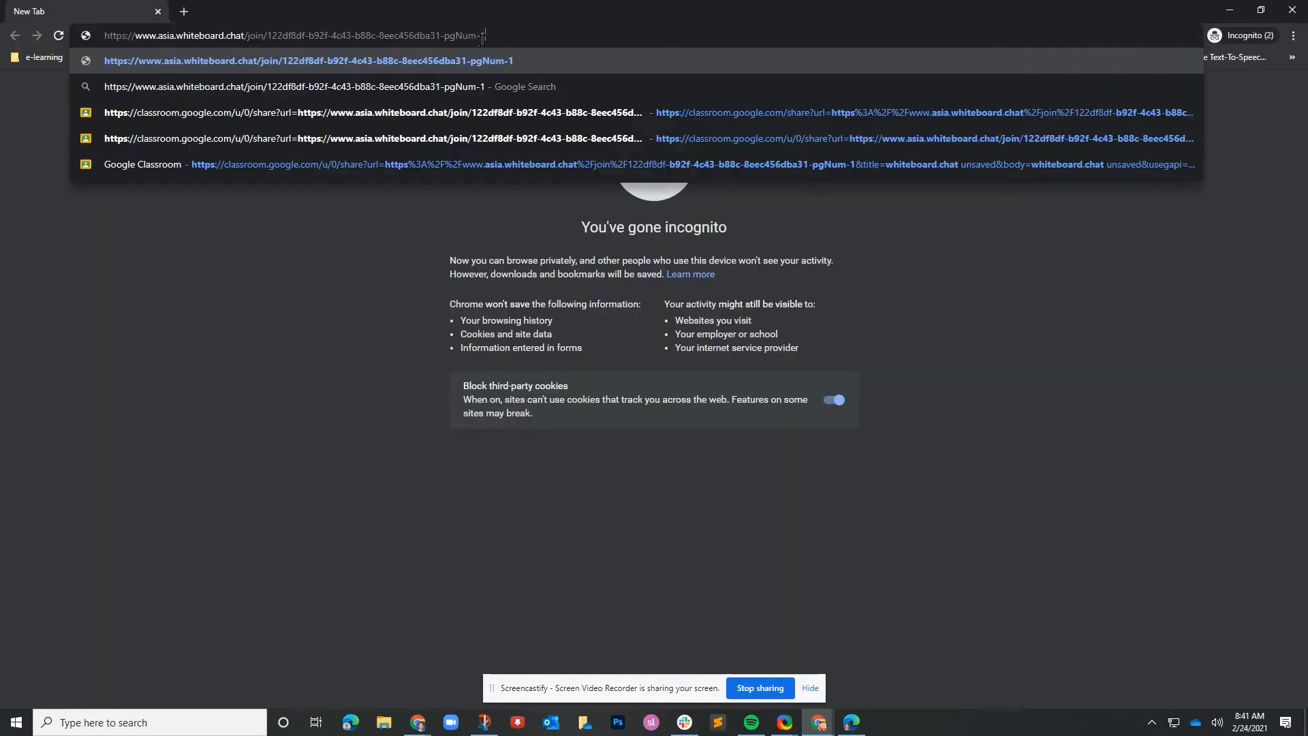
key(Return)
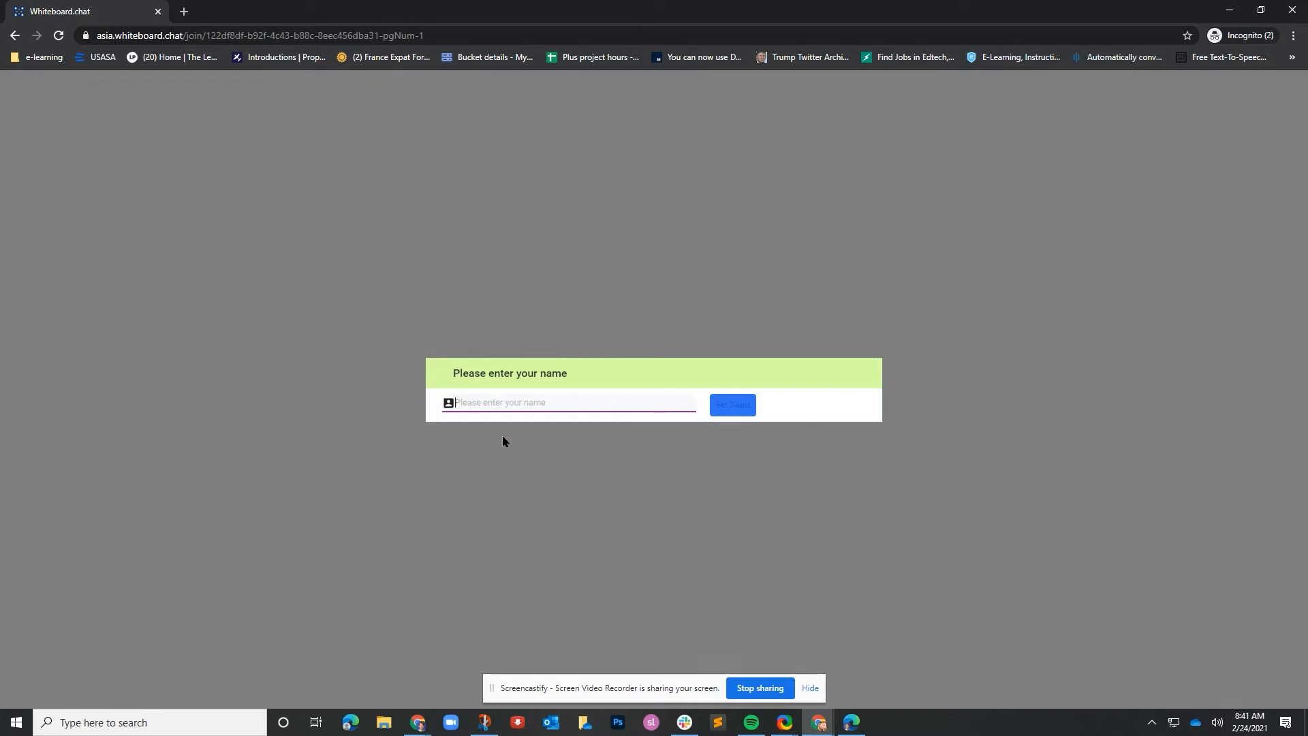
text(student)
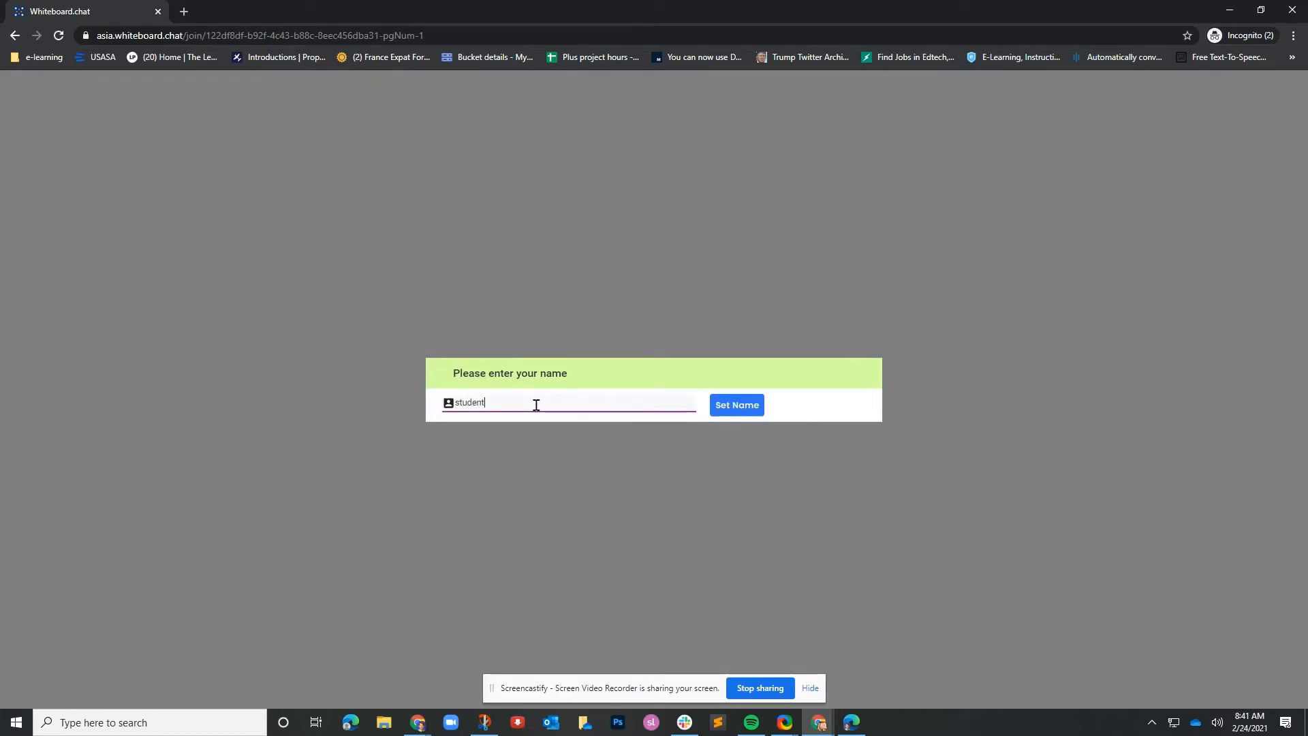
click(734, 407)
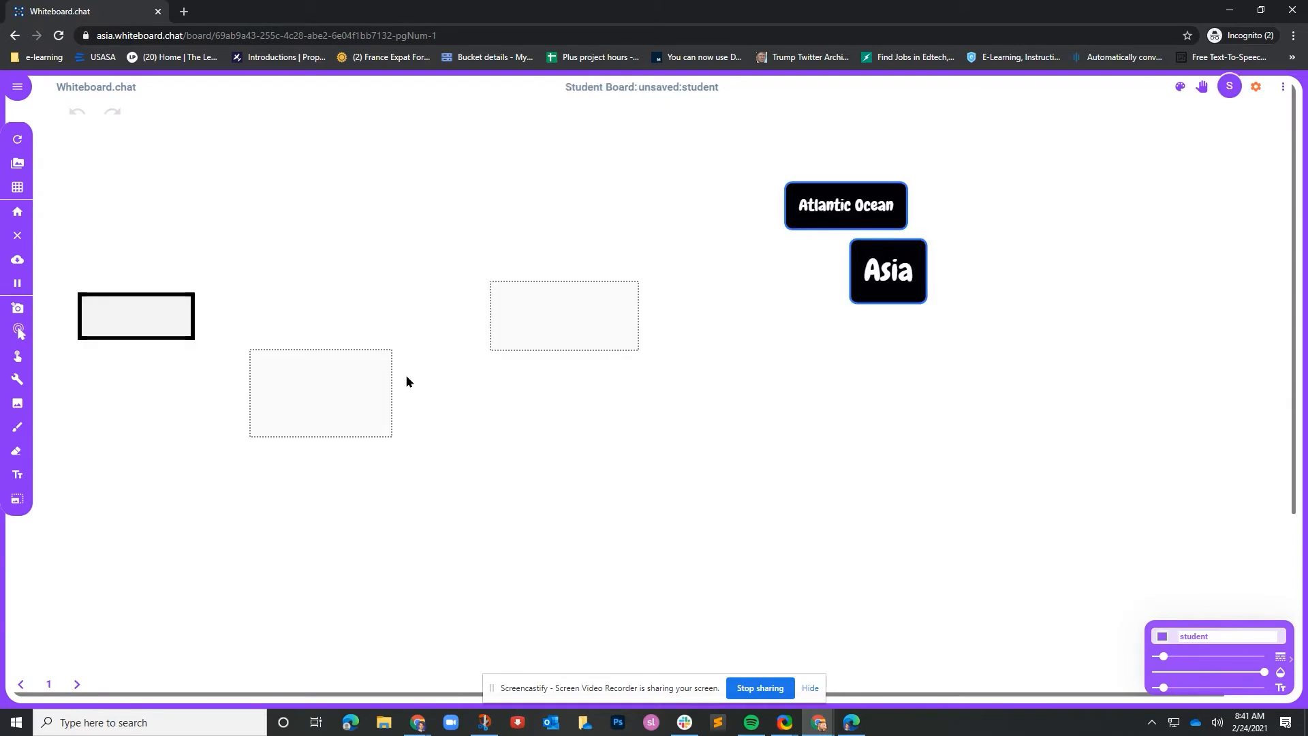
Step: Drag the Atlantic Ocean and Asia cards onto their zones and type 'canada' in the 60° box
click(17, 332)
drag(870, 203, 320, 392)
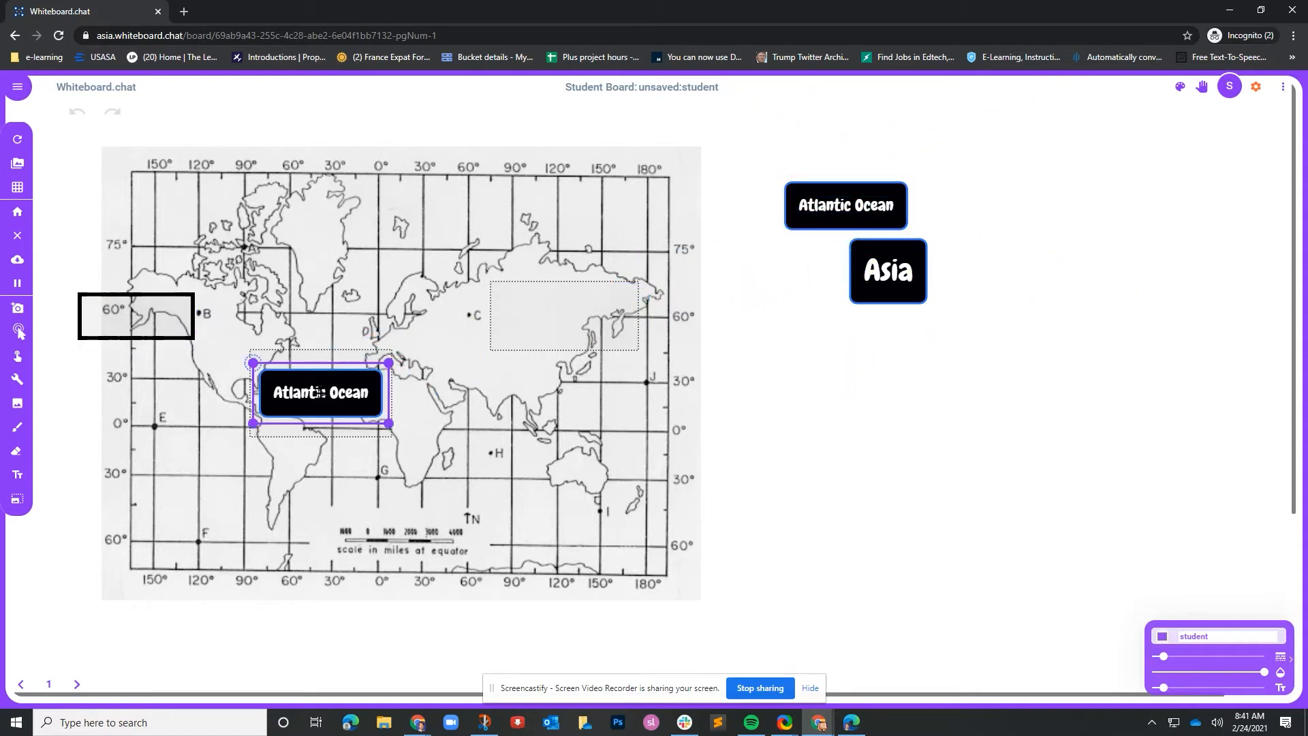
drag(889, 289, 566, 318)
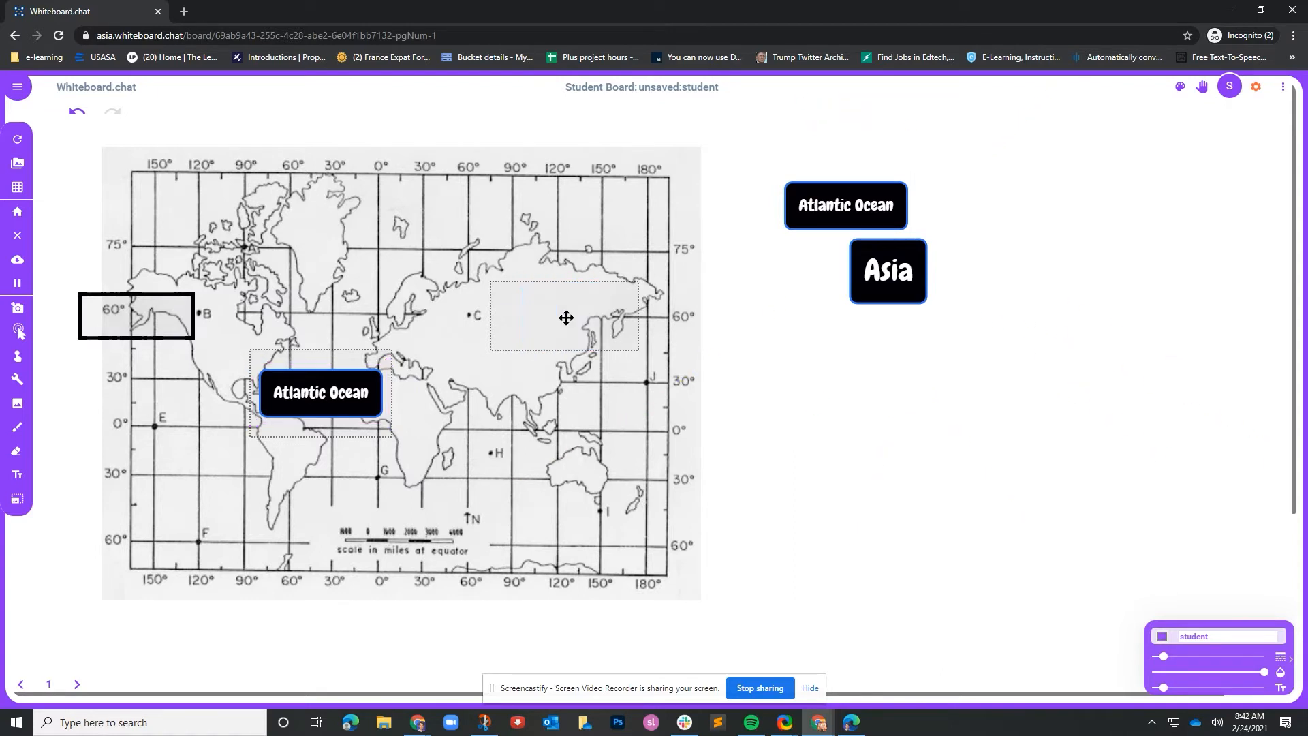
click(130, 320)
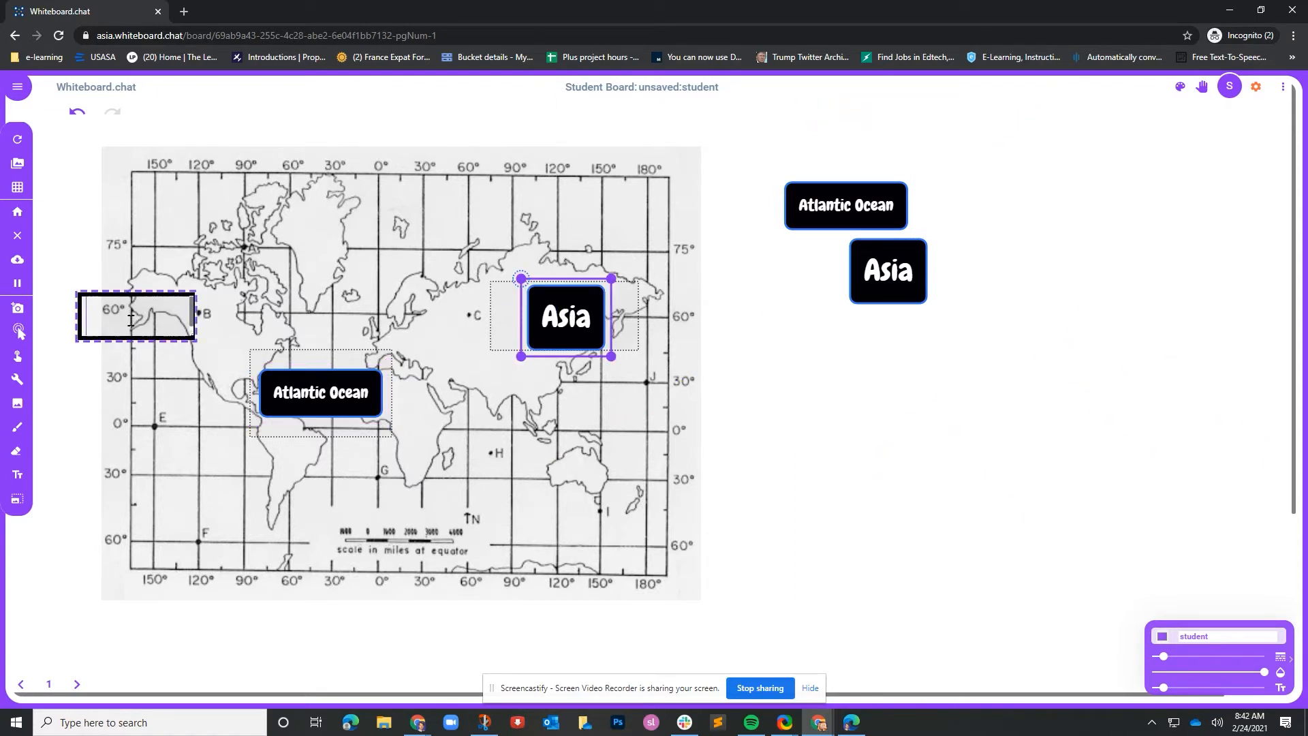
click(147, 310)
text(cane)
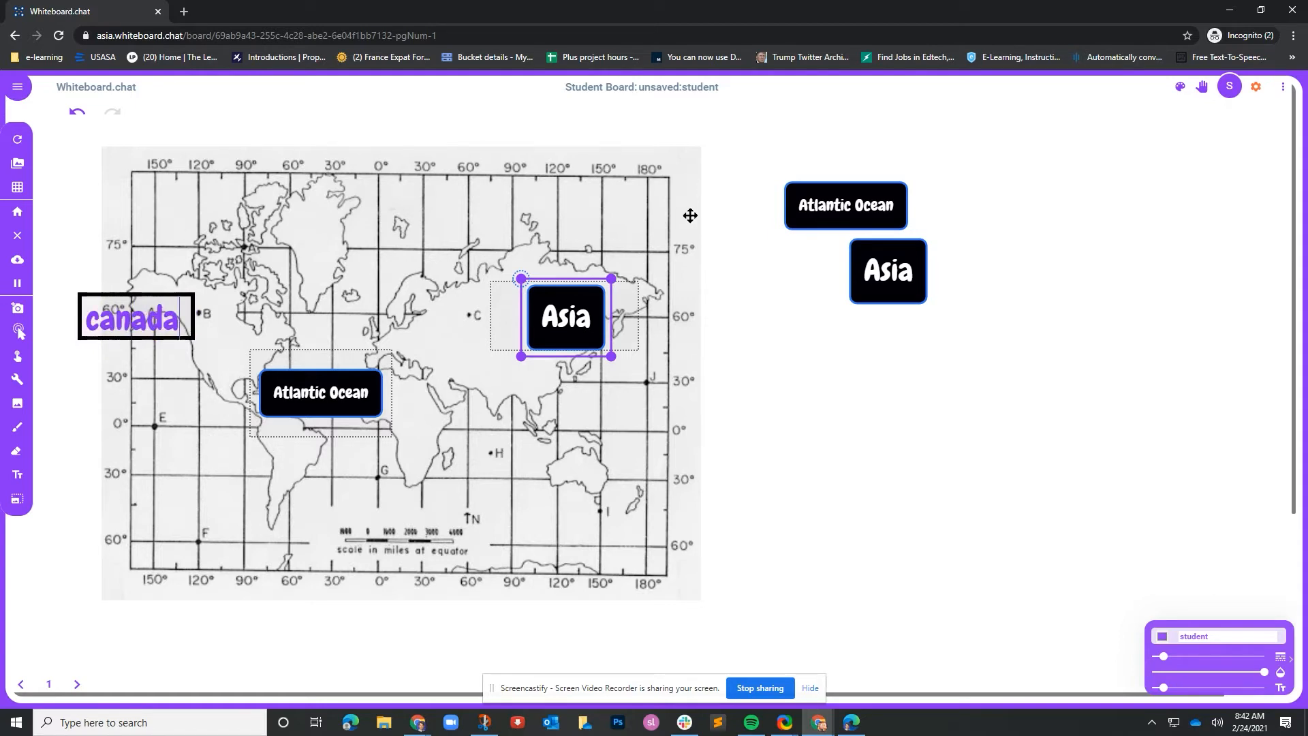
Step: From the instructor window's ⋮ menu, run Auto-Correct all boards and confirm with OK
mouse_move(818, 722)
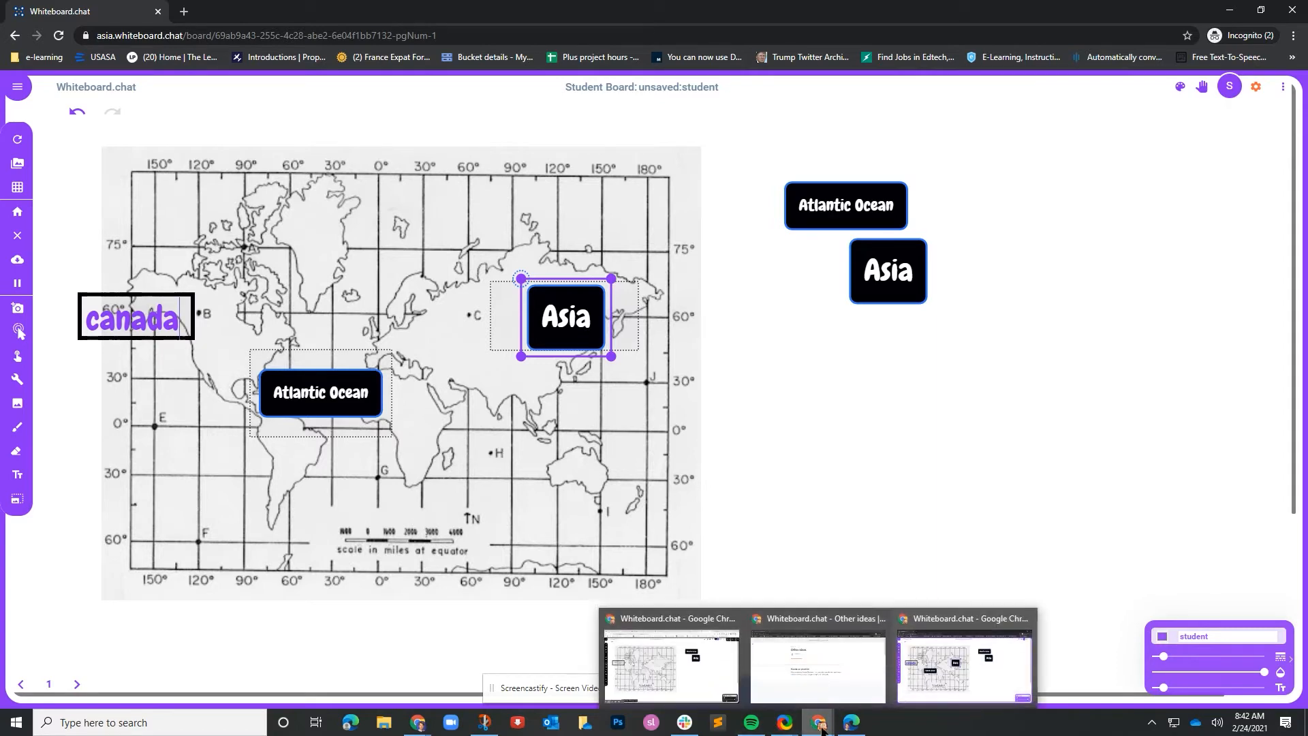
click(687, 674)
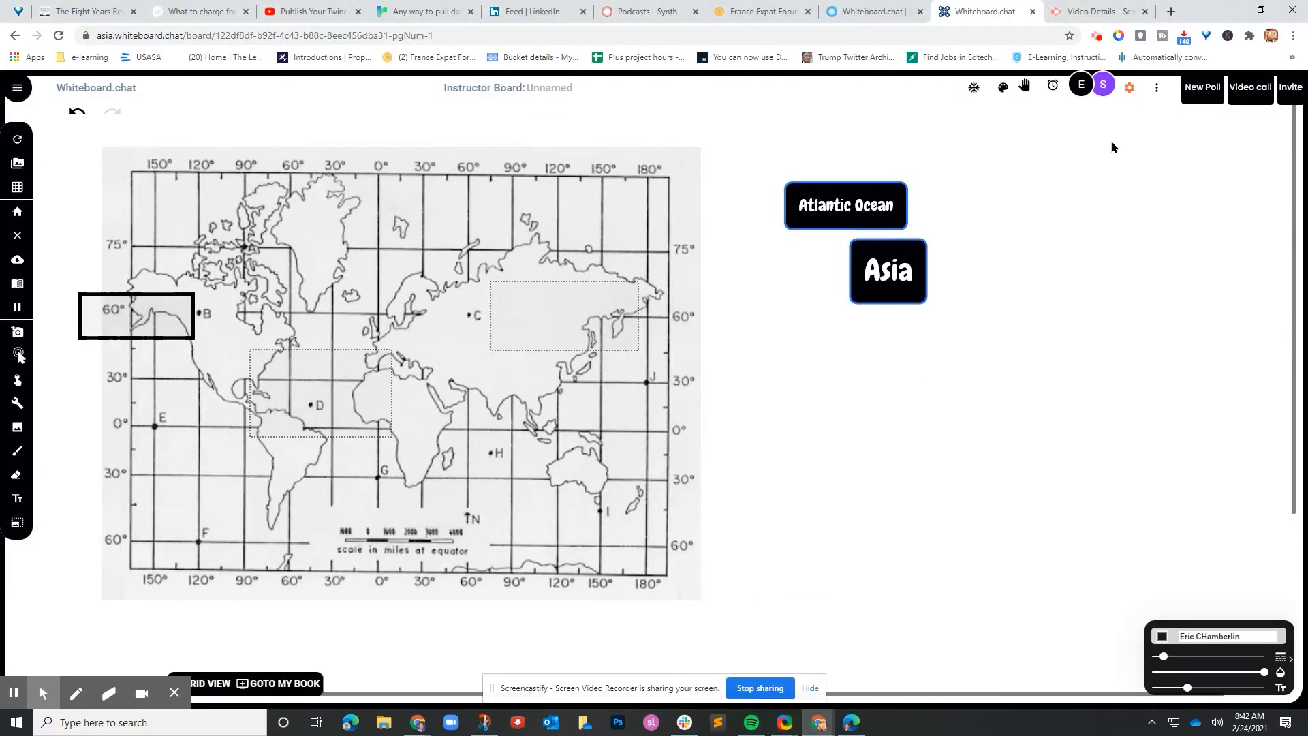
click(1155, 94)
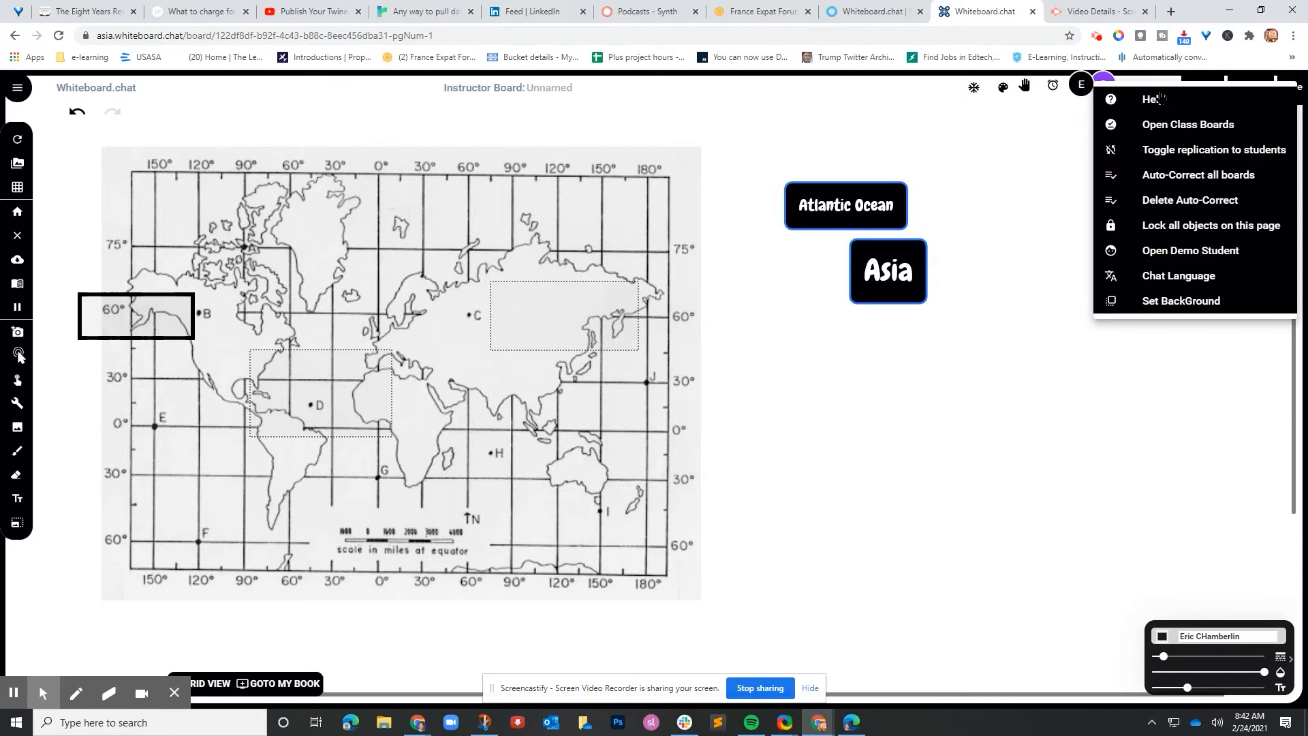
click(1158, 99)
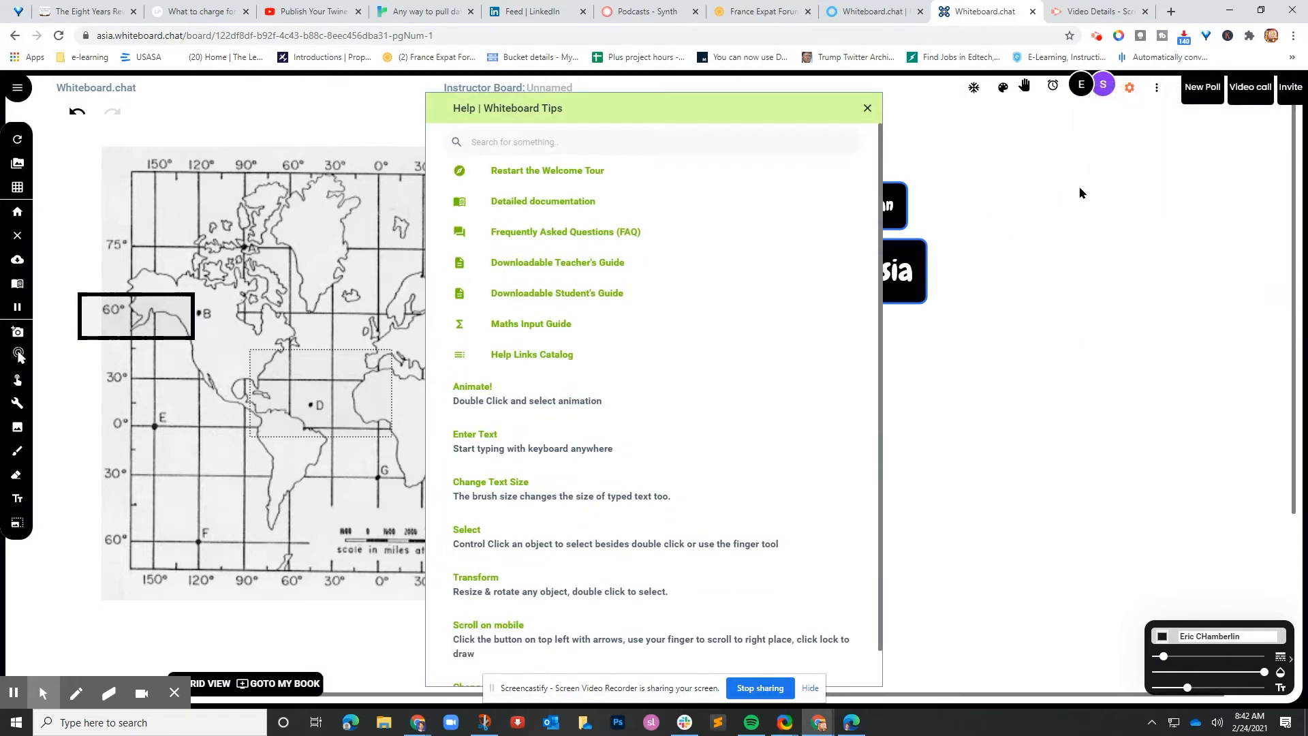
click(867, 110)
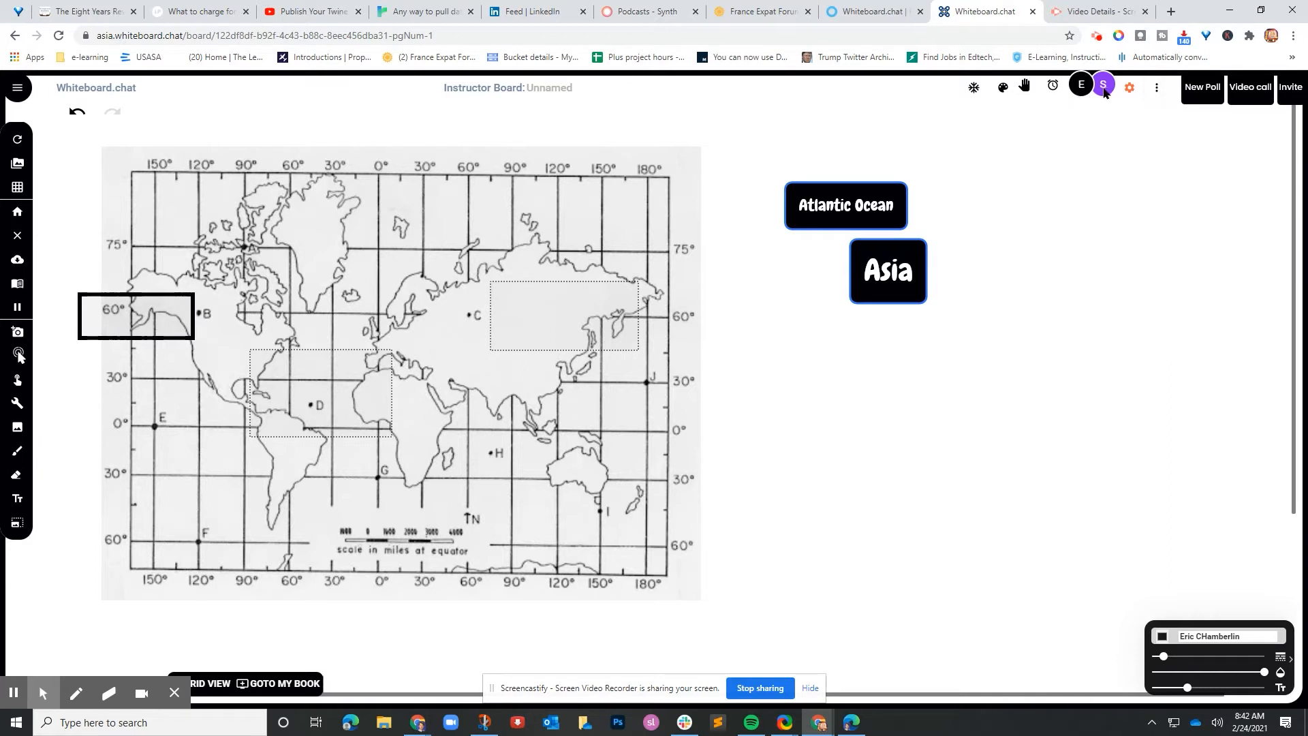
click(1154, 91)
click(1197, 178)
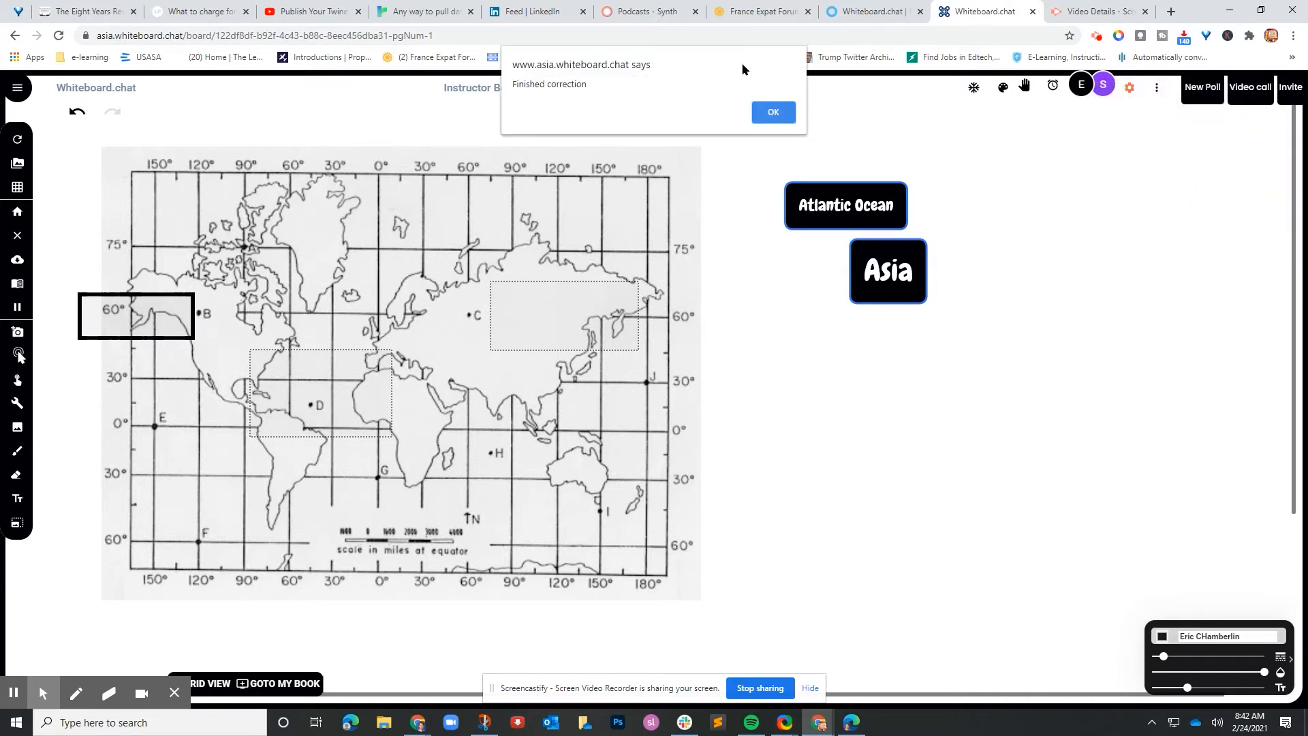
click(773, 113)
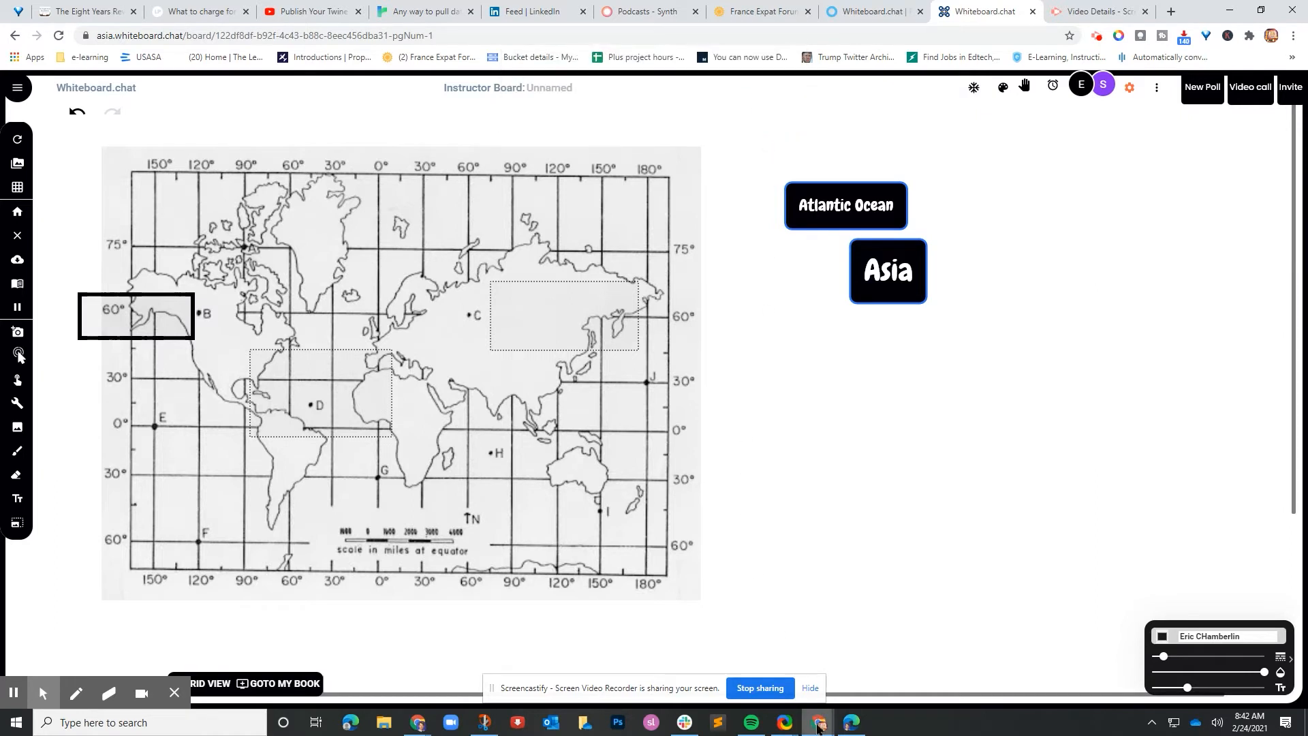
Step: On the student board, circle the Canada, Atlantic Ocean and Asia labels in purple, then return to the instructor board
mouse_move(818, 728)
click(964, 664)
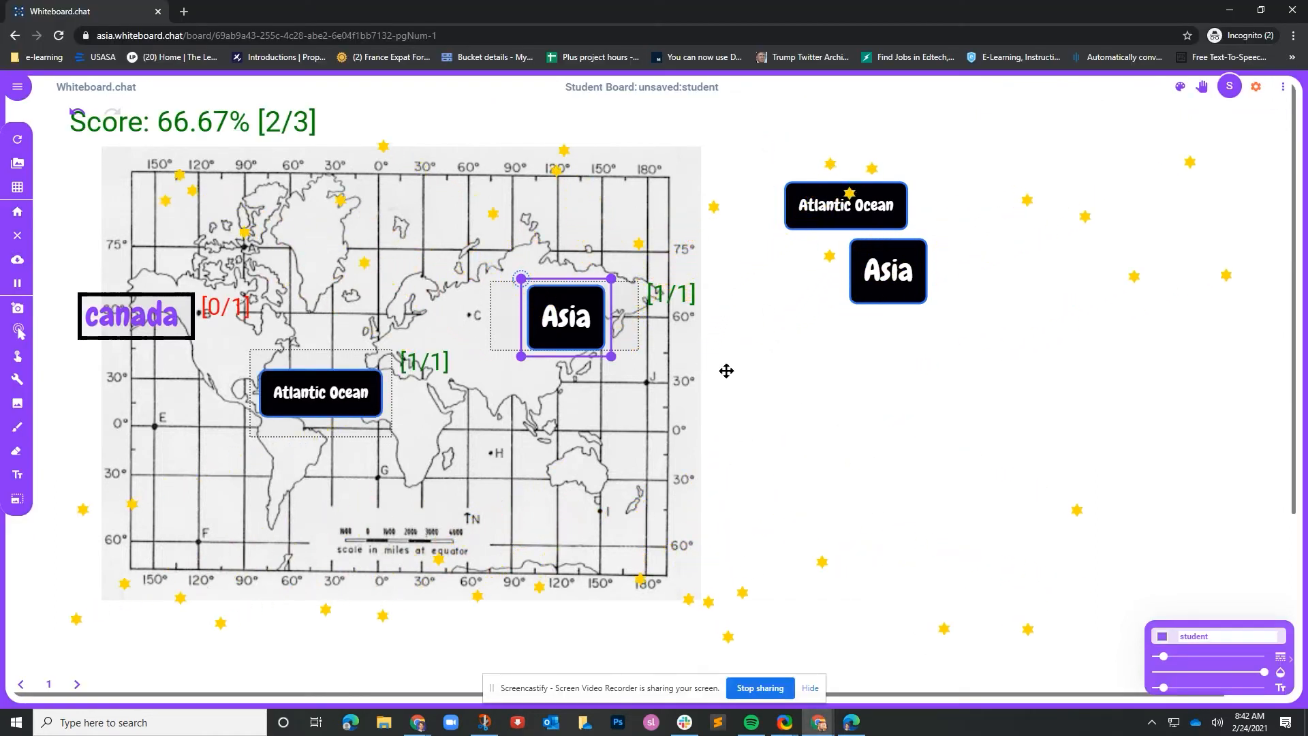
click(17, 430)
mouse_move(238, 247)
mouse_down()
mouse_move(184, 249)
mouse_move(63, 327)
mouse_move(273, 336)
mouse_up()
mouse_move(234, 247)
mouse_down()
mouse_move(446, 317)
mouse_move(432, 429)
mouse_move(430, 329)
mouse_up()
mouse_move(613, 249)
mouse_down()
mouse_move(483, 318)
mouse_move(717, 315)
mouse_move(586, 250)
mouse_up()
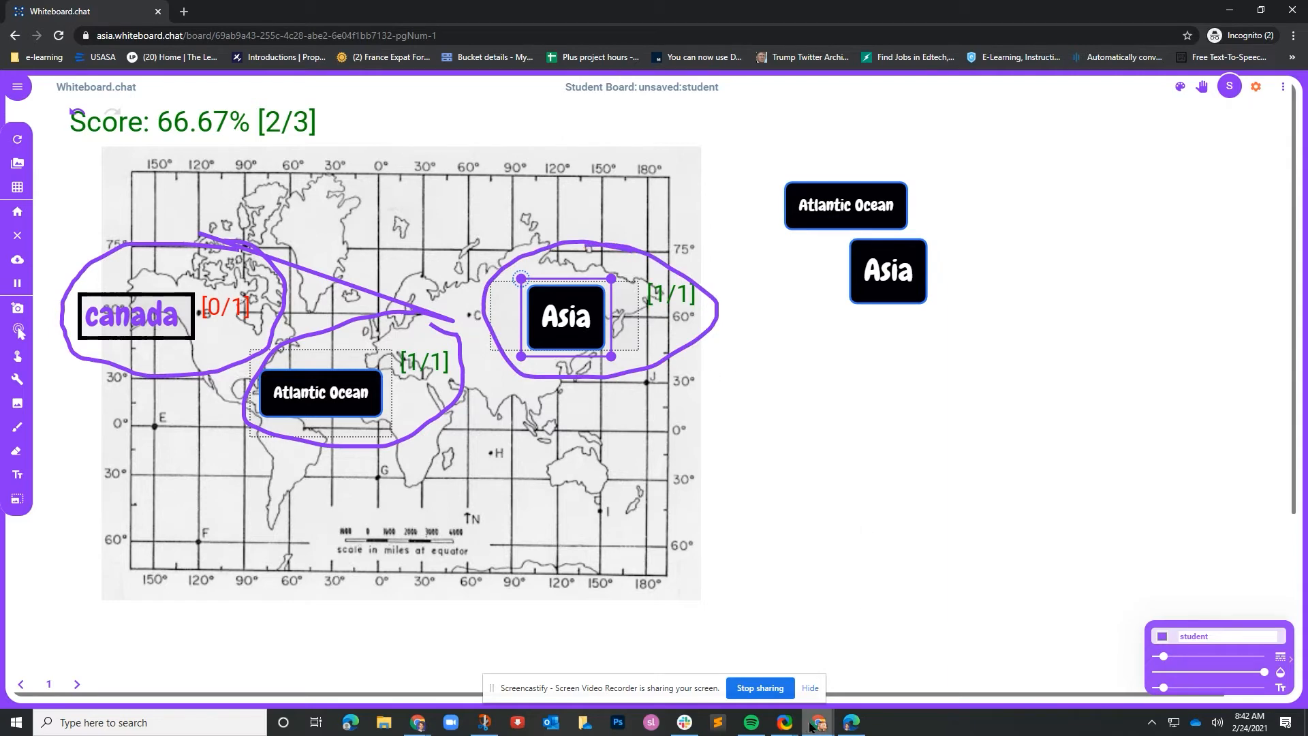
mouse_move(814, 723)
click(707, 681)
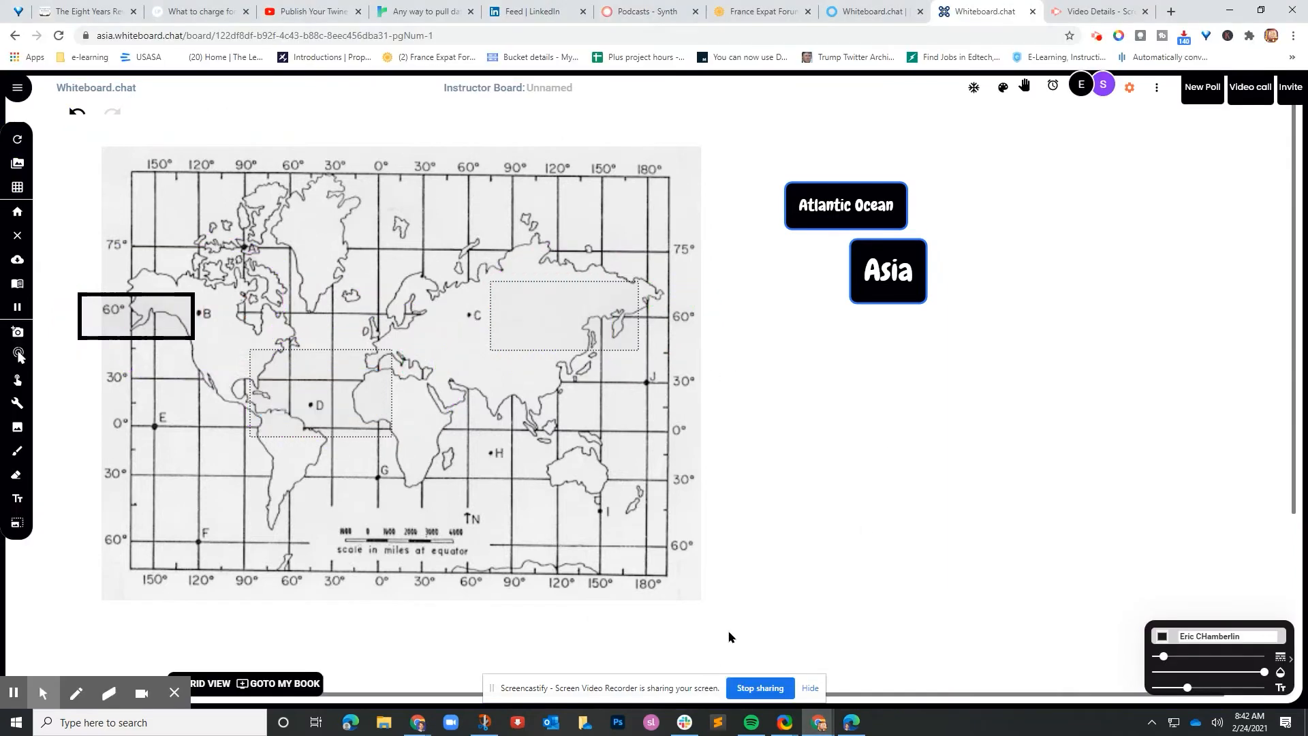
Step: Go to blank page 2 and paste the white motorboat photo at its top left
click(1096, 36)
click(1073, 181)
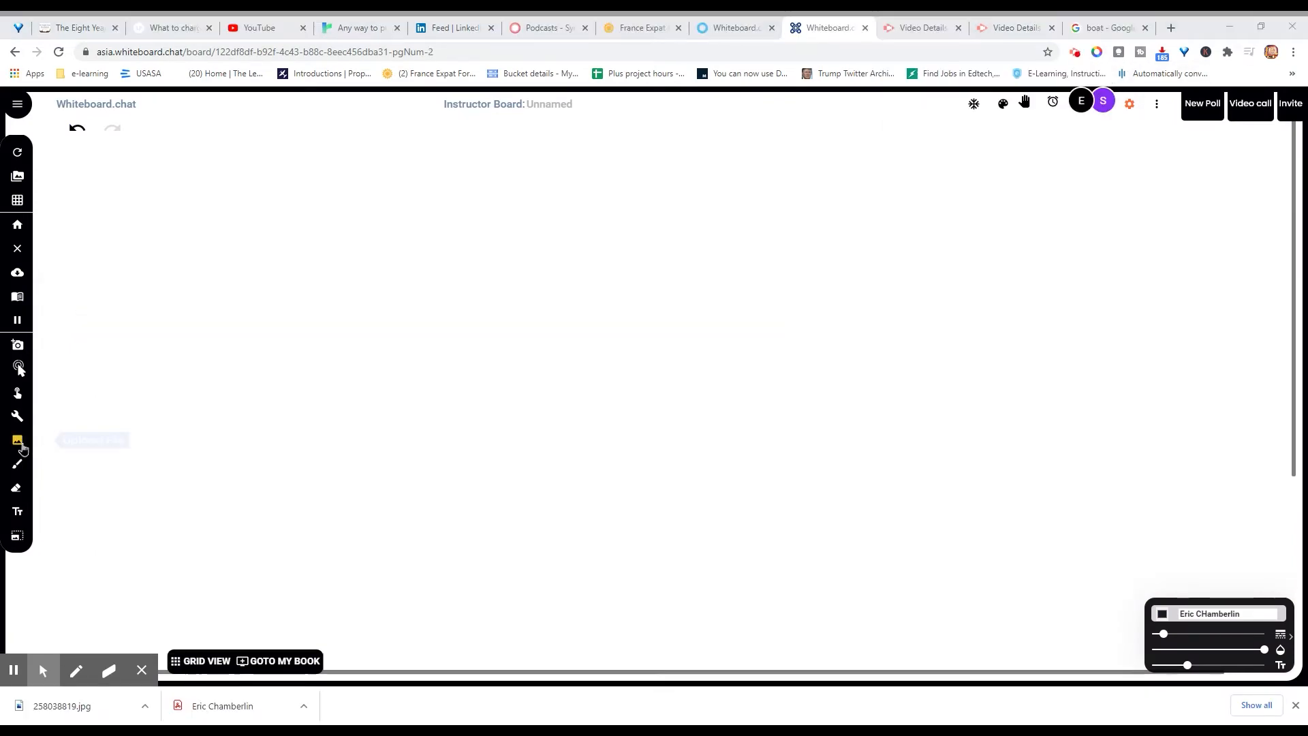
click(17, 440)
click(118, 449)
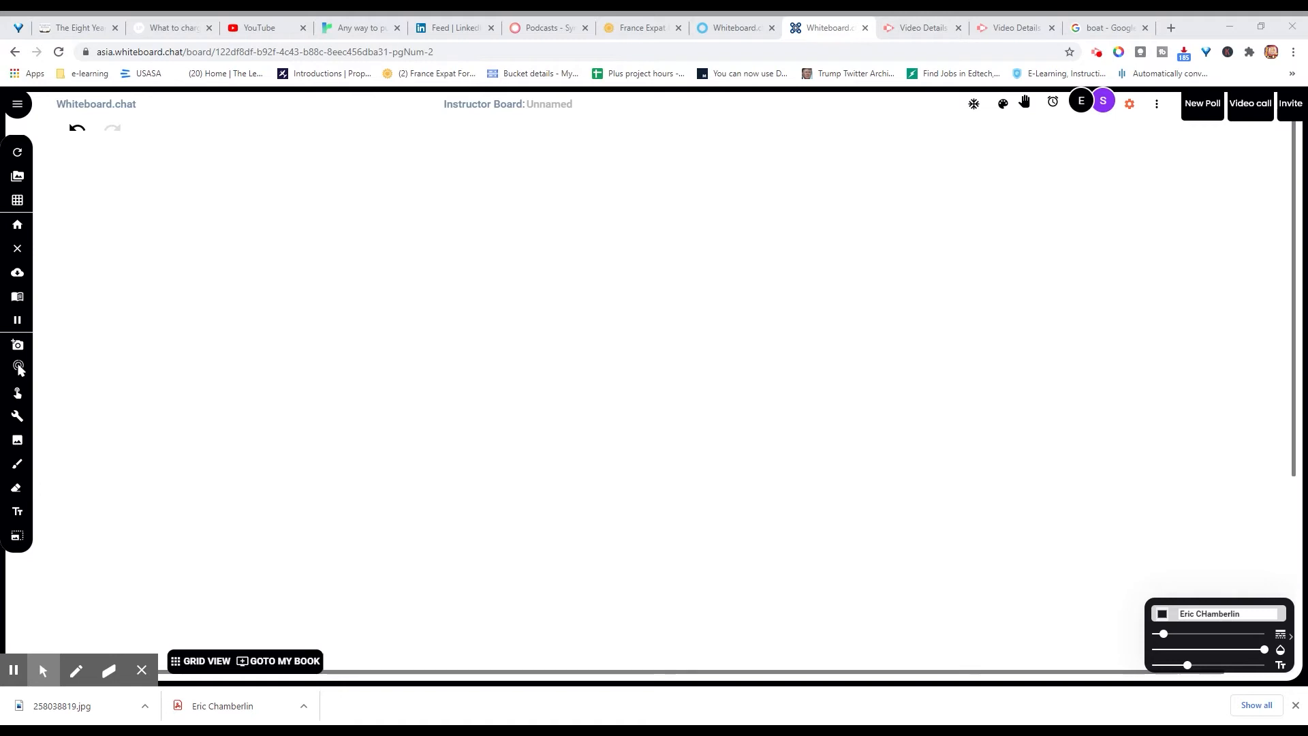
click(616, 467)
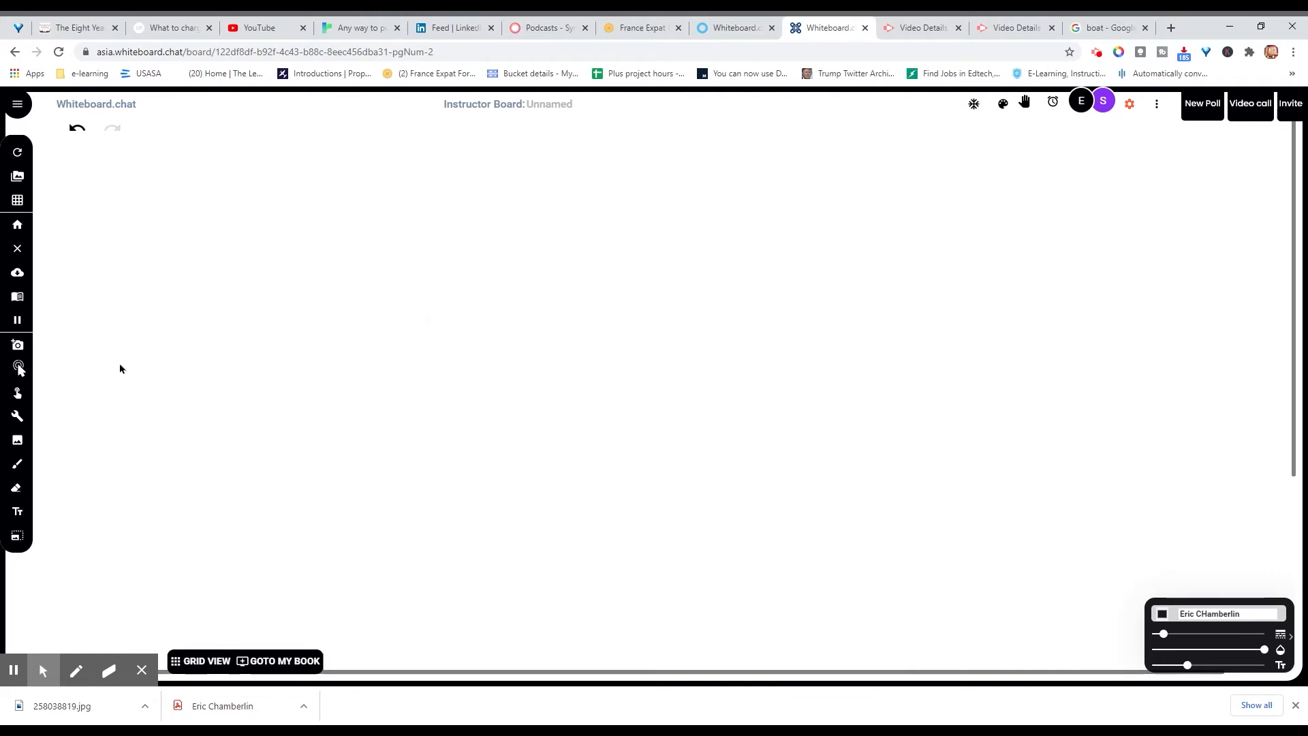
key(ctrl+v)
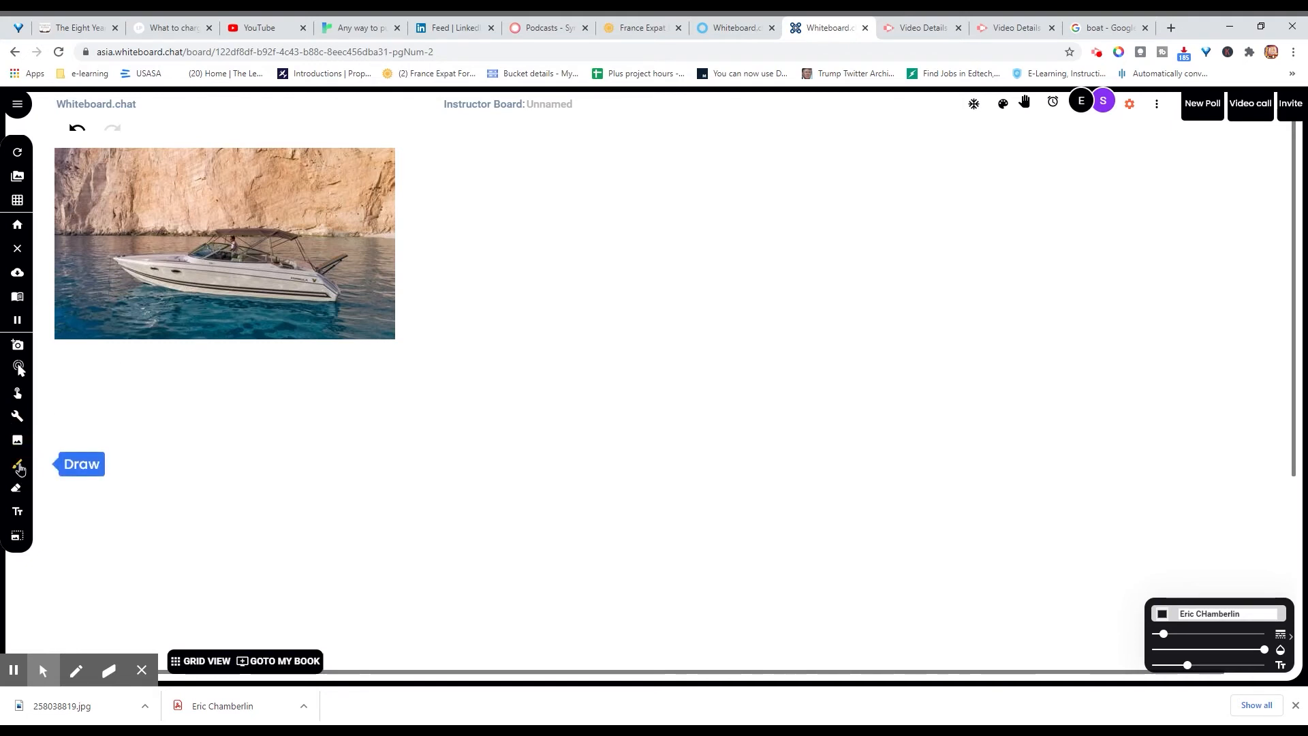
Step: With the Line tool, draw short horizontal answer lines in a row under the boat photo
click(17, 415)
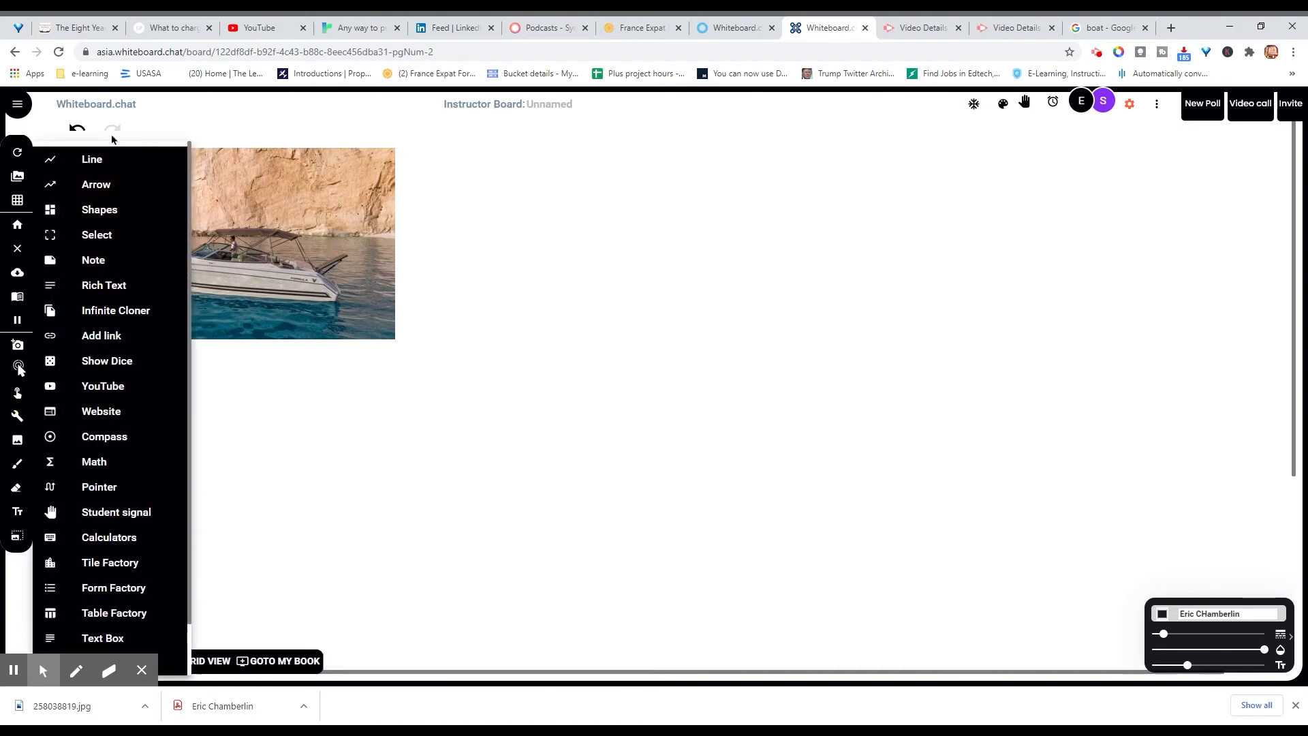
click(84, 163)
drag(58, 443, 140, 443)
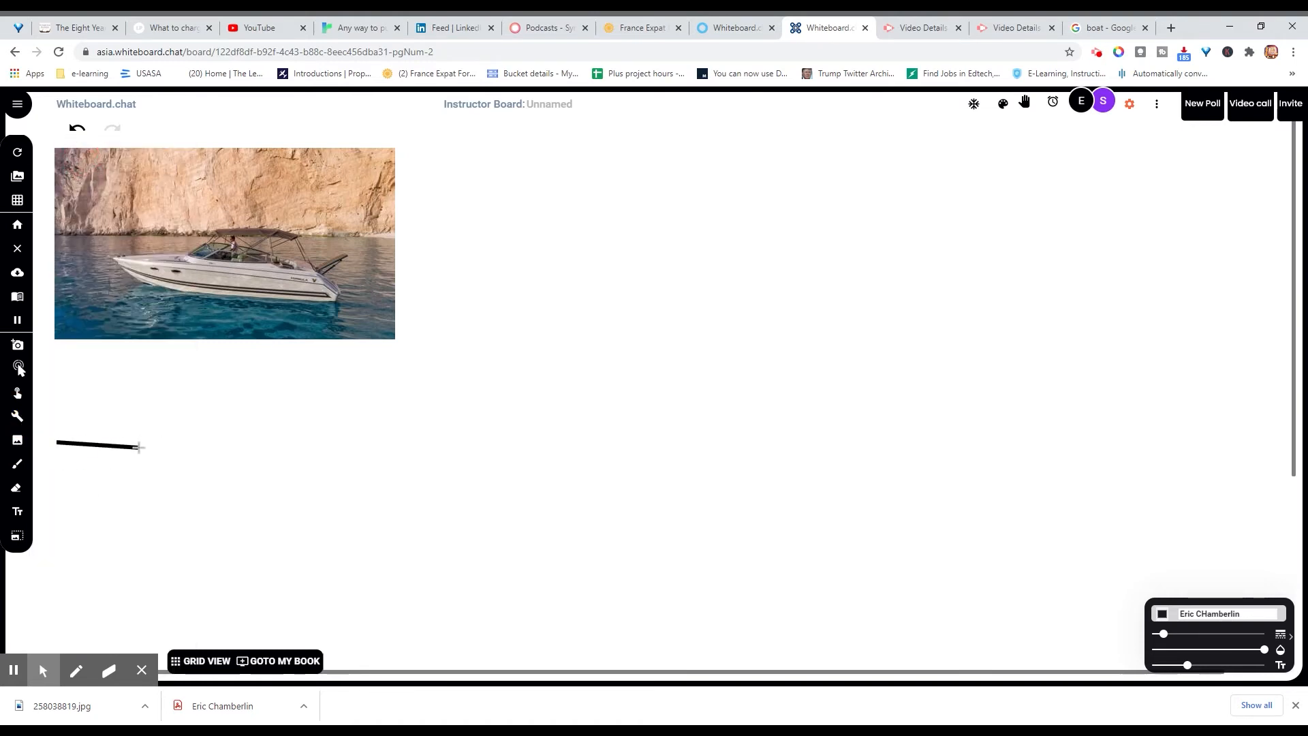
drag(168, 446, 717, 450)
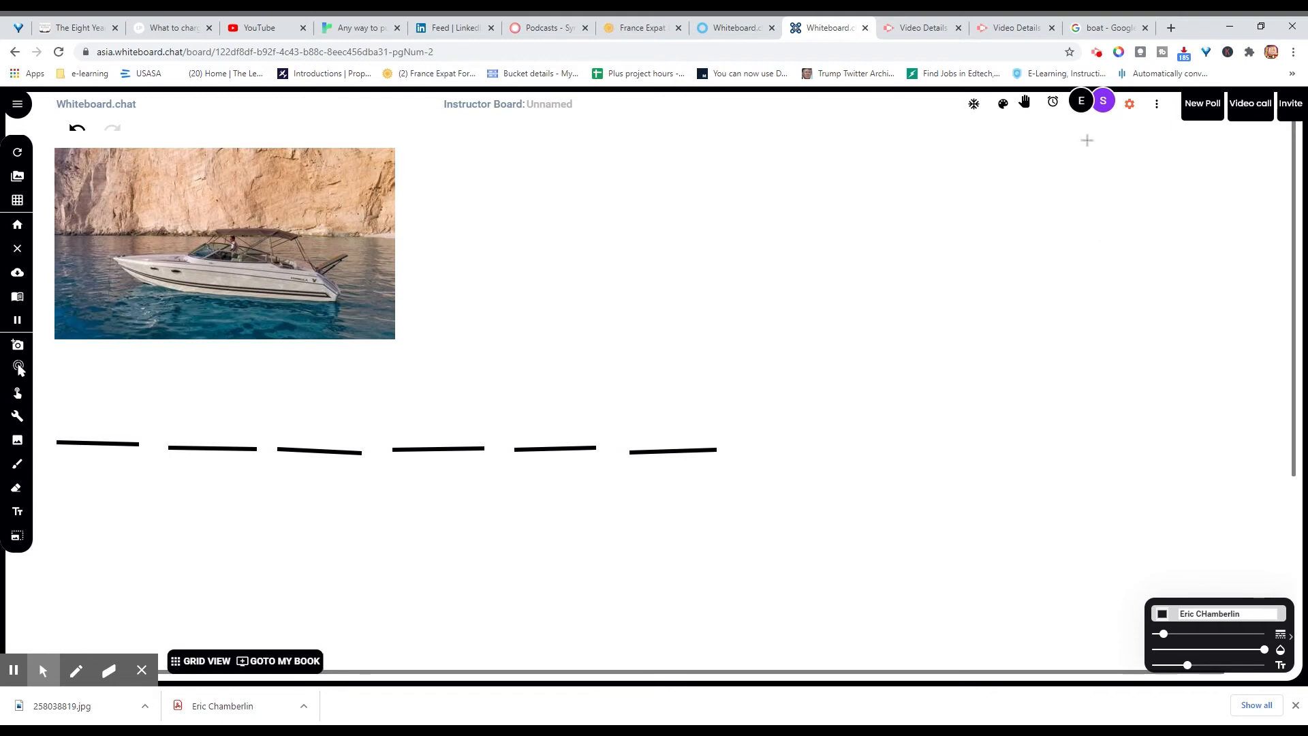
Step: Open the palette's symbol library and switch its category to Letters
click(1002, 104)
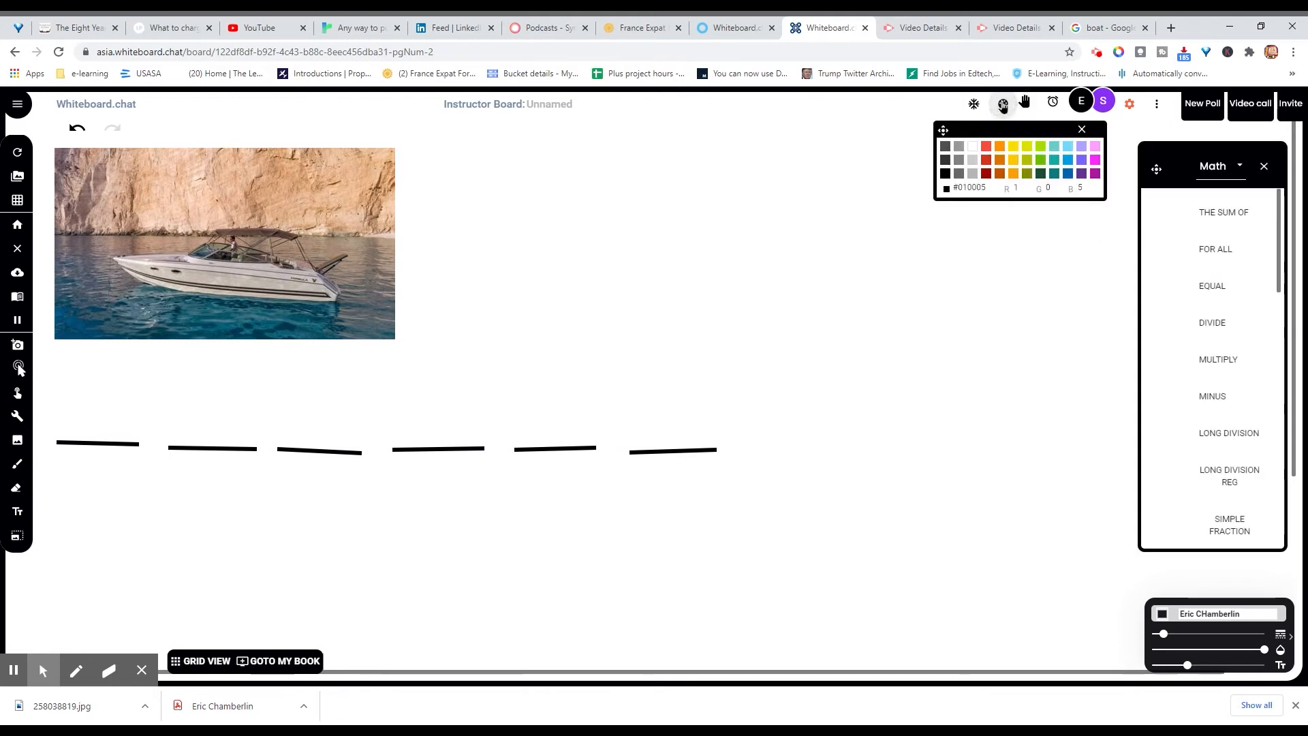
click(1222, 168)
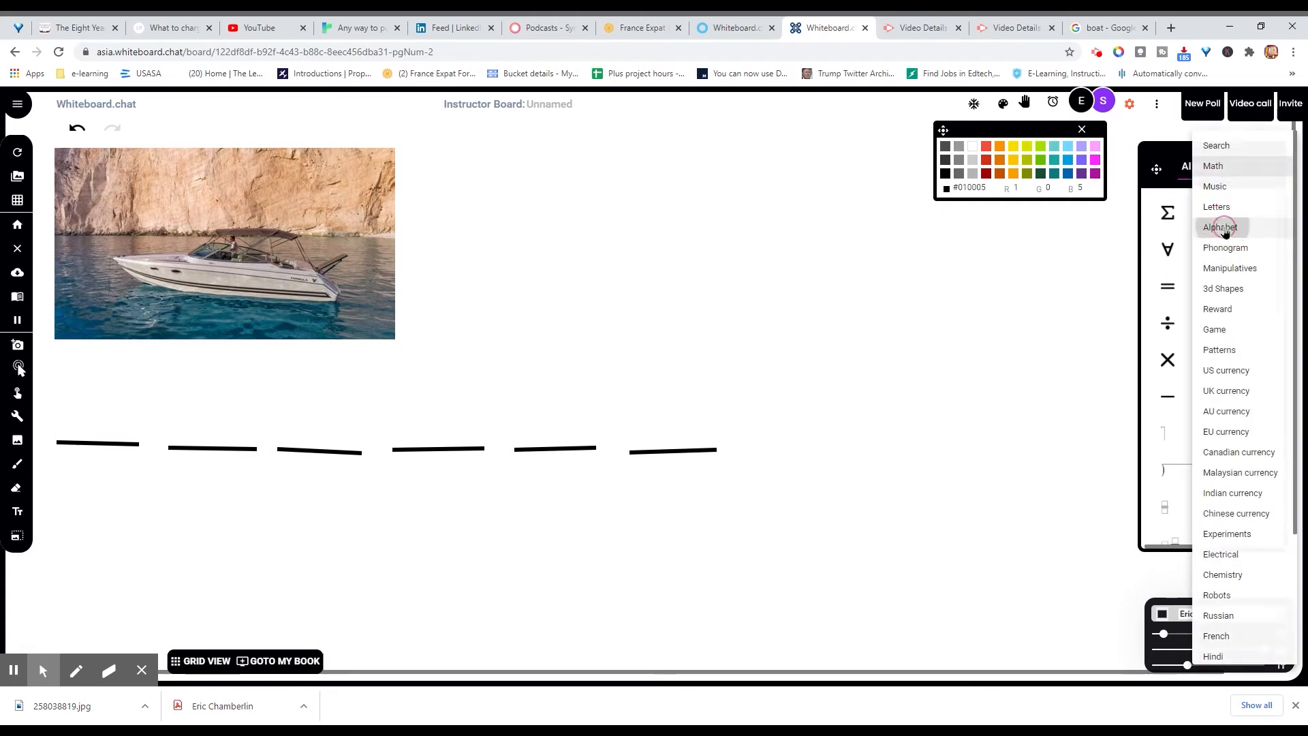
click(1224, 228)
click(1212, 175)
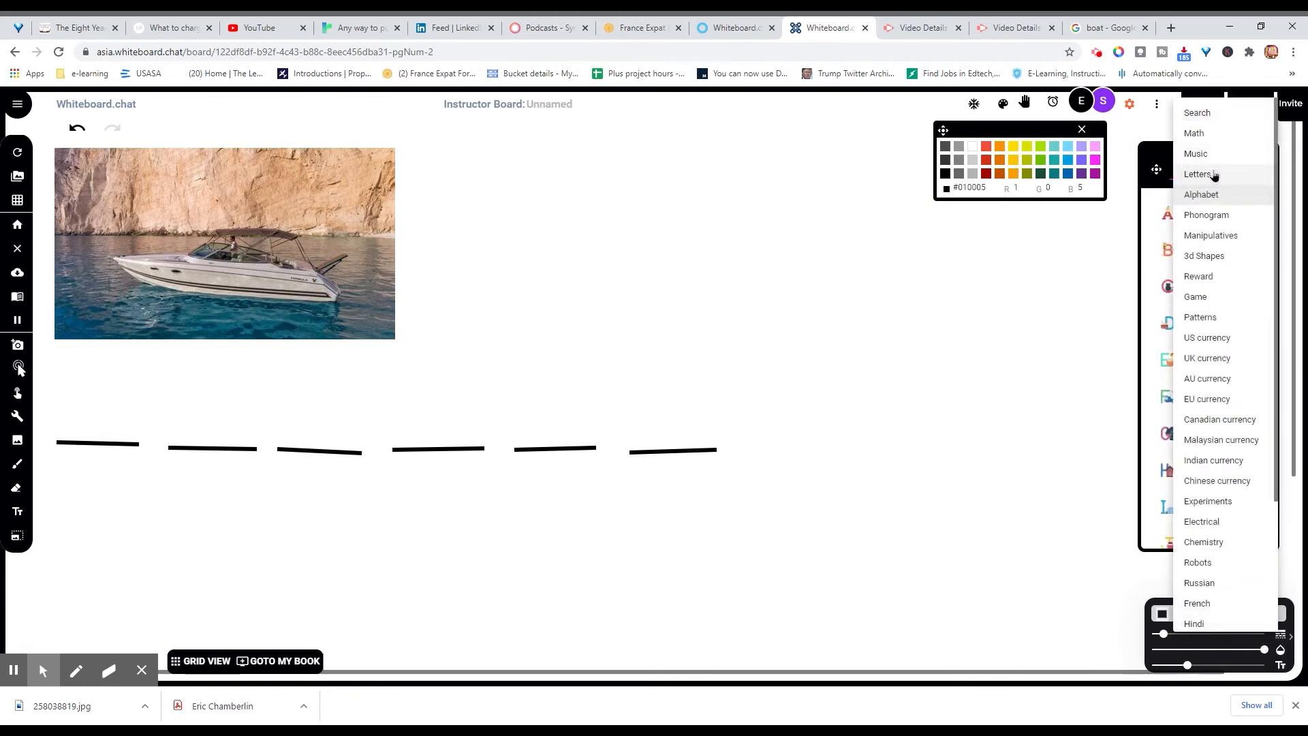
click(1215, 176)
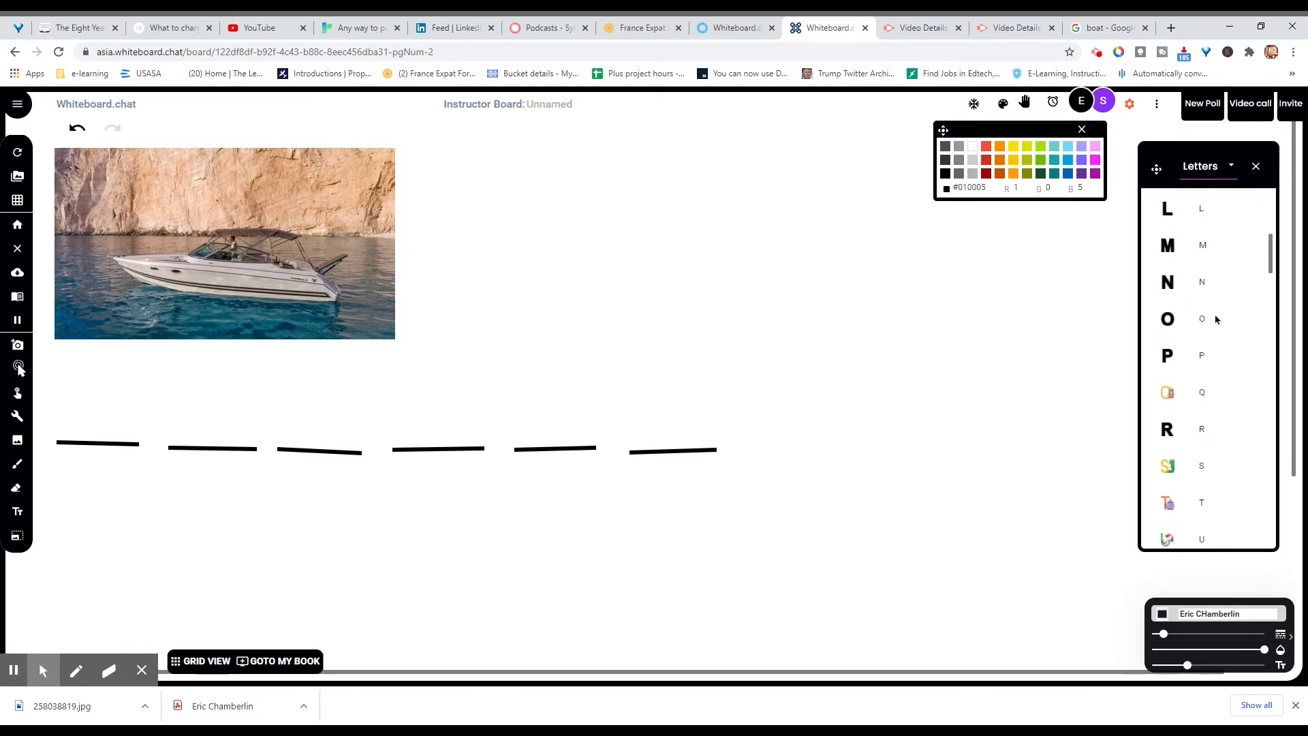
Step: Drag letter tiles A, B, E onto one row and T, U, A below, right of the blanks
drag(1168, 252, 880, 280)
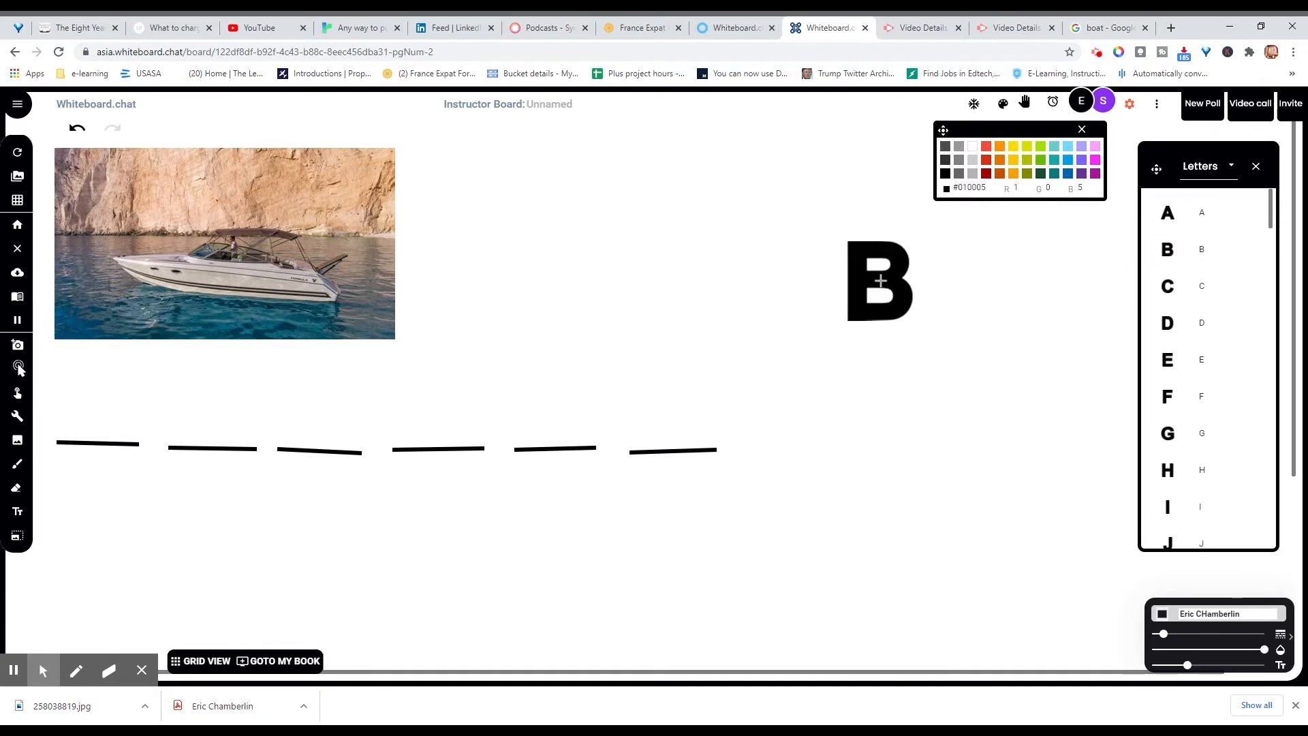
drag(1168, 212, 787, 286)
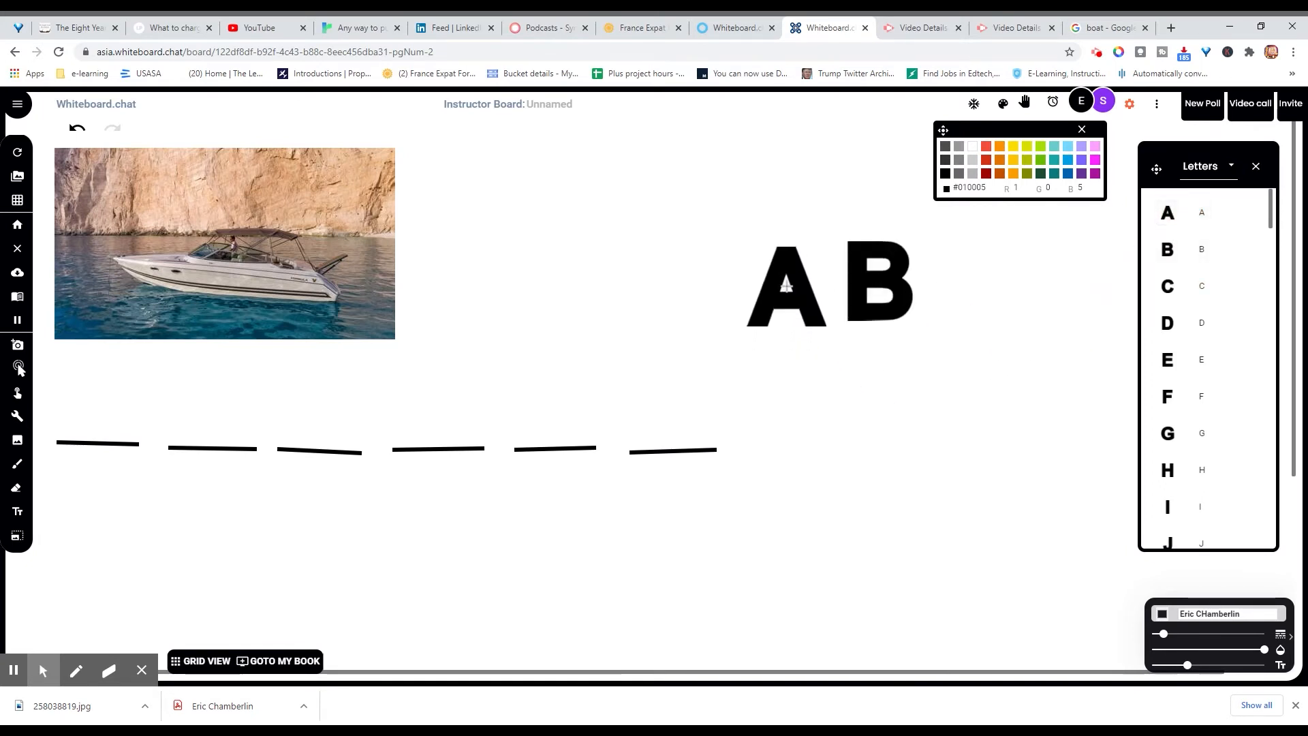
drag(1184, 368, 979, 287)
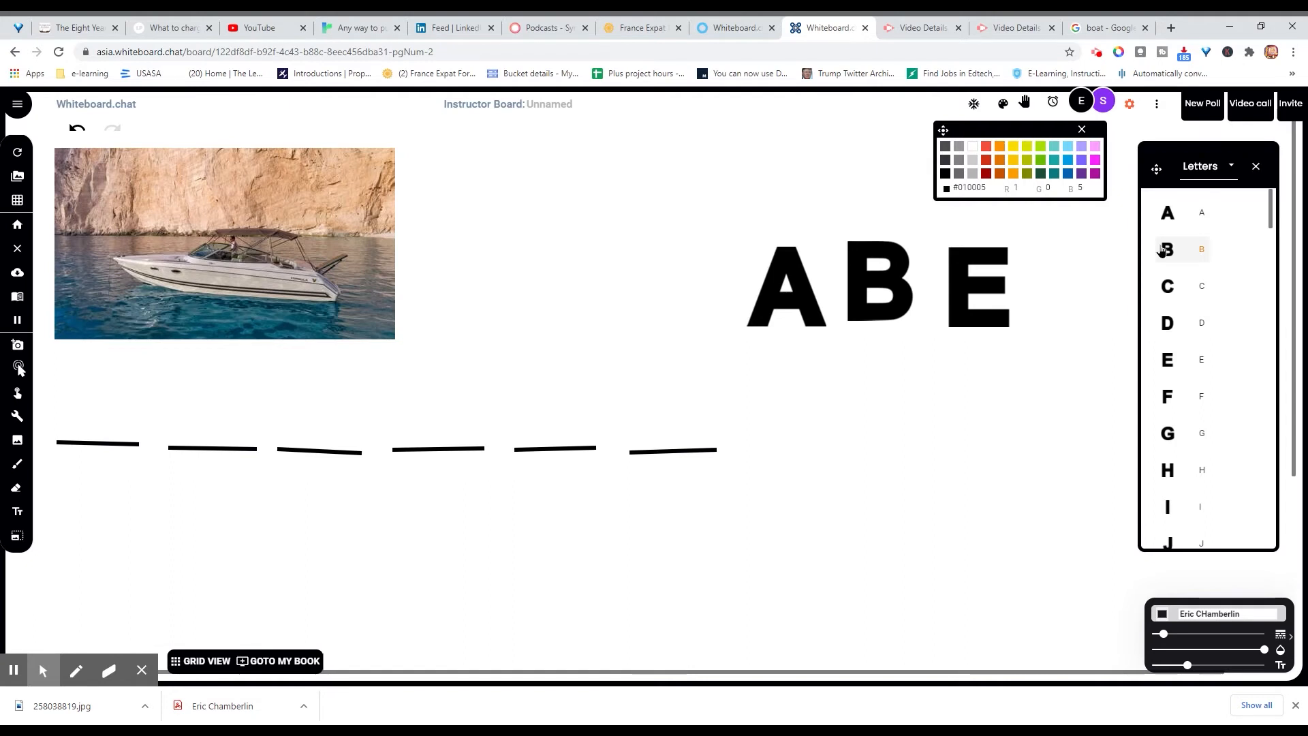
scroll(1187, 420, down, 7)
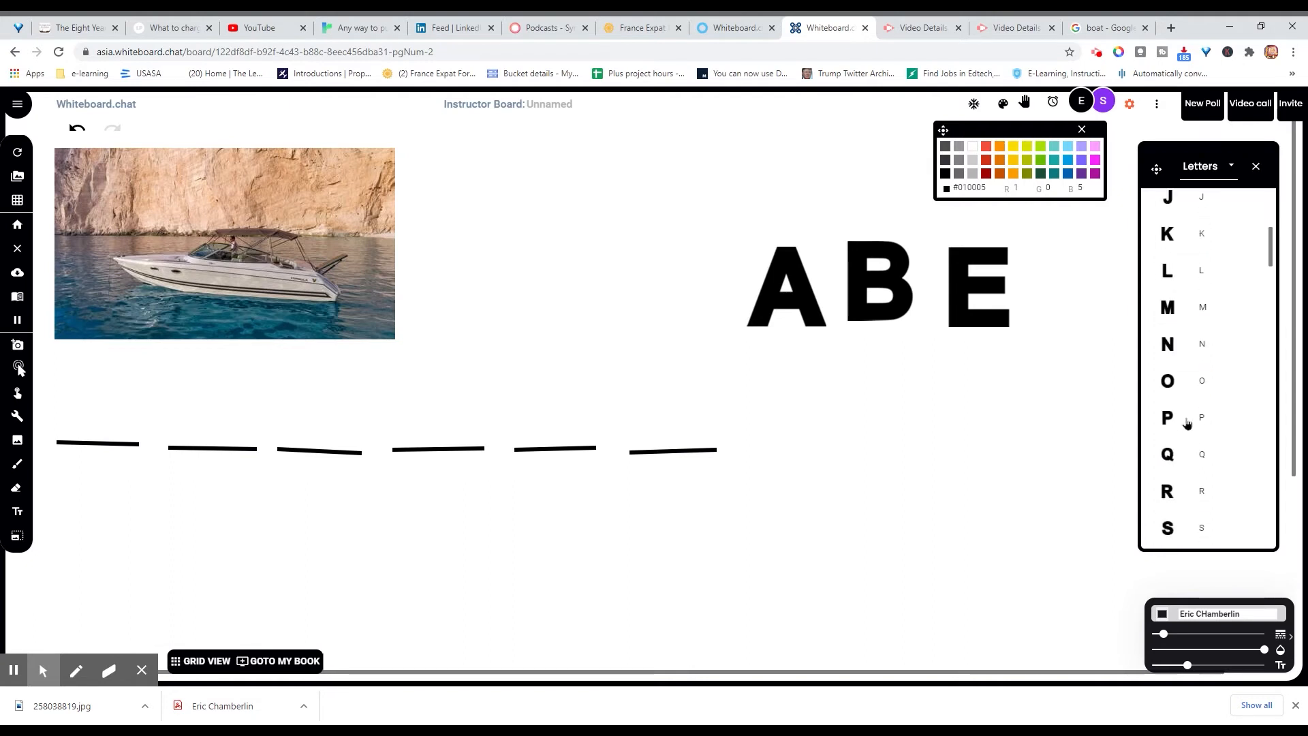
drag(1167, 434, 799, 402)
drag(1165, 474, 918, 407)
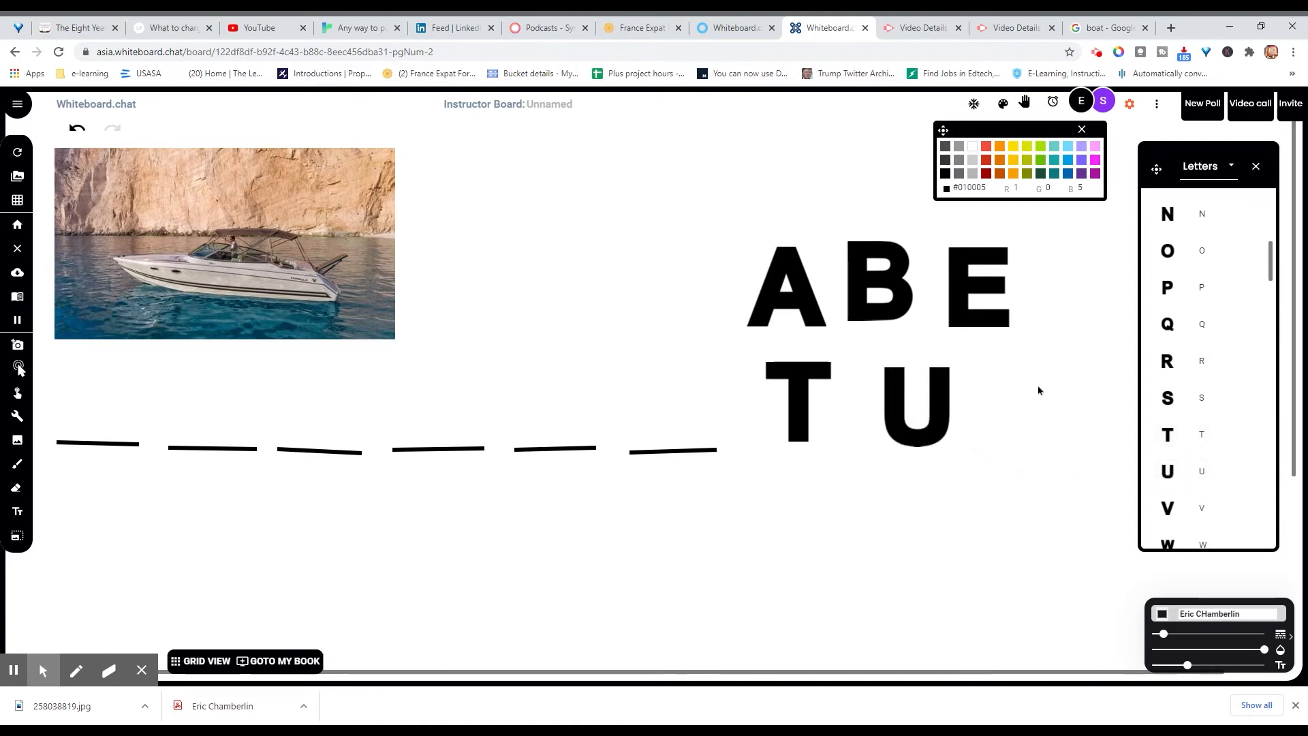
scroll(1253, 283, up, 7)
drag(1167, 213, 1037, 403)
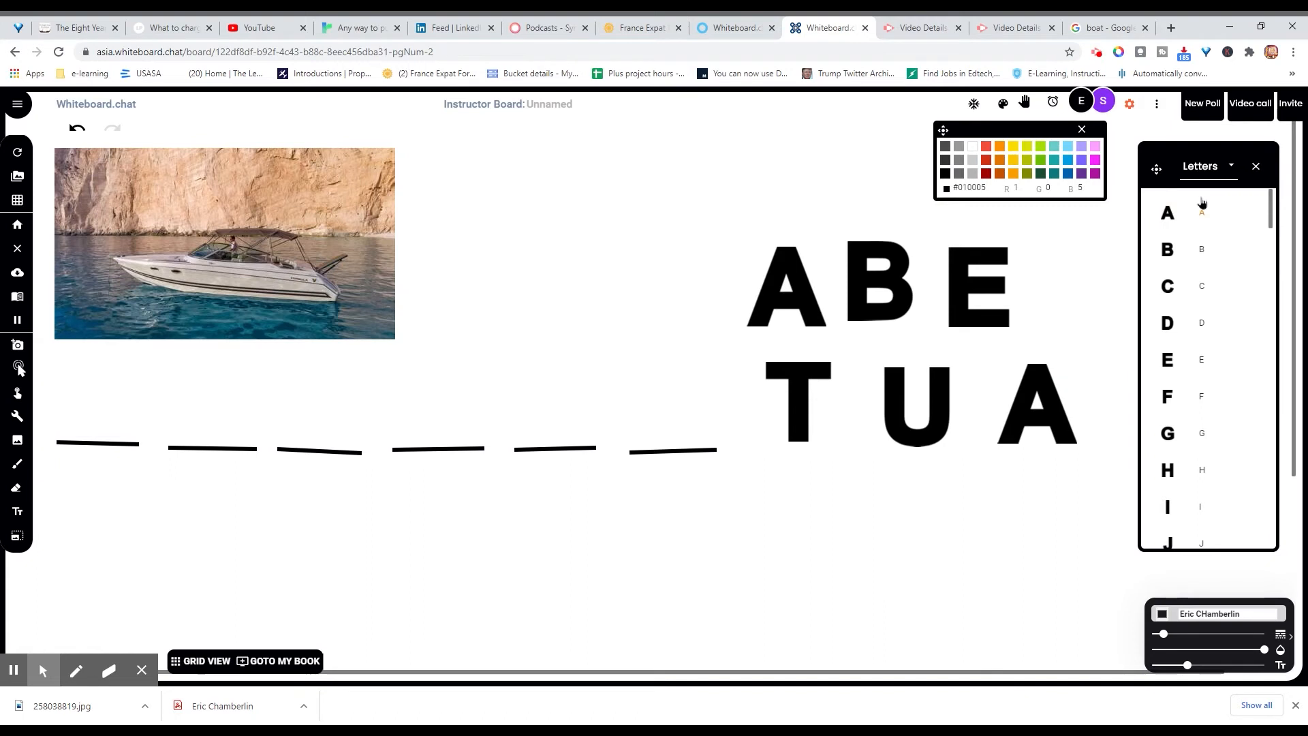
click(1257, 168)
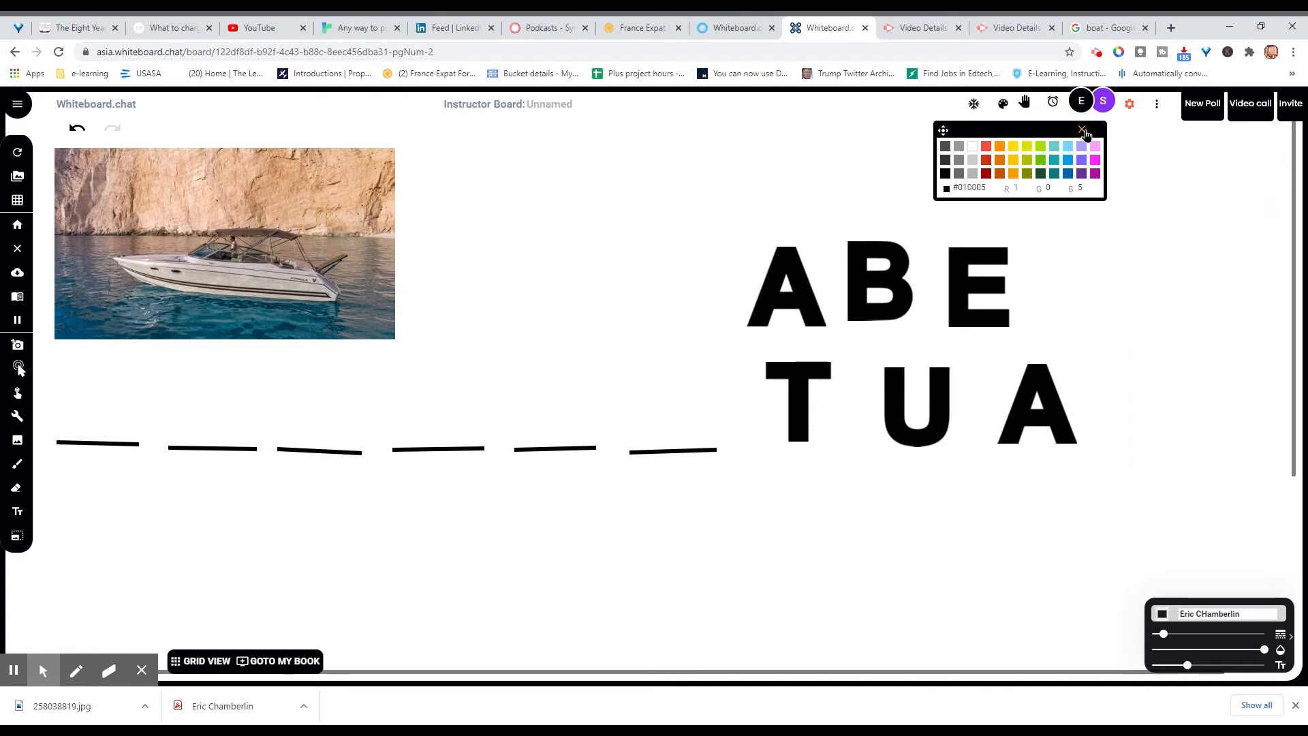
Step: Let students move the top-row letter tiles A, B and E
click(1083, 130)
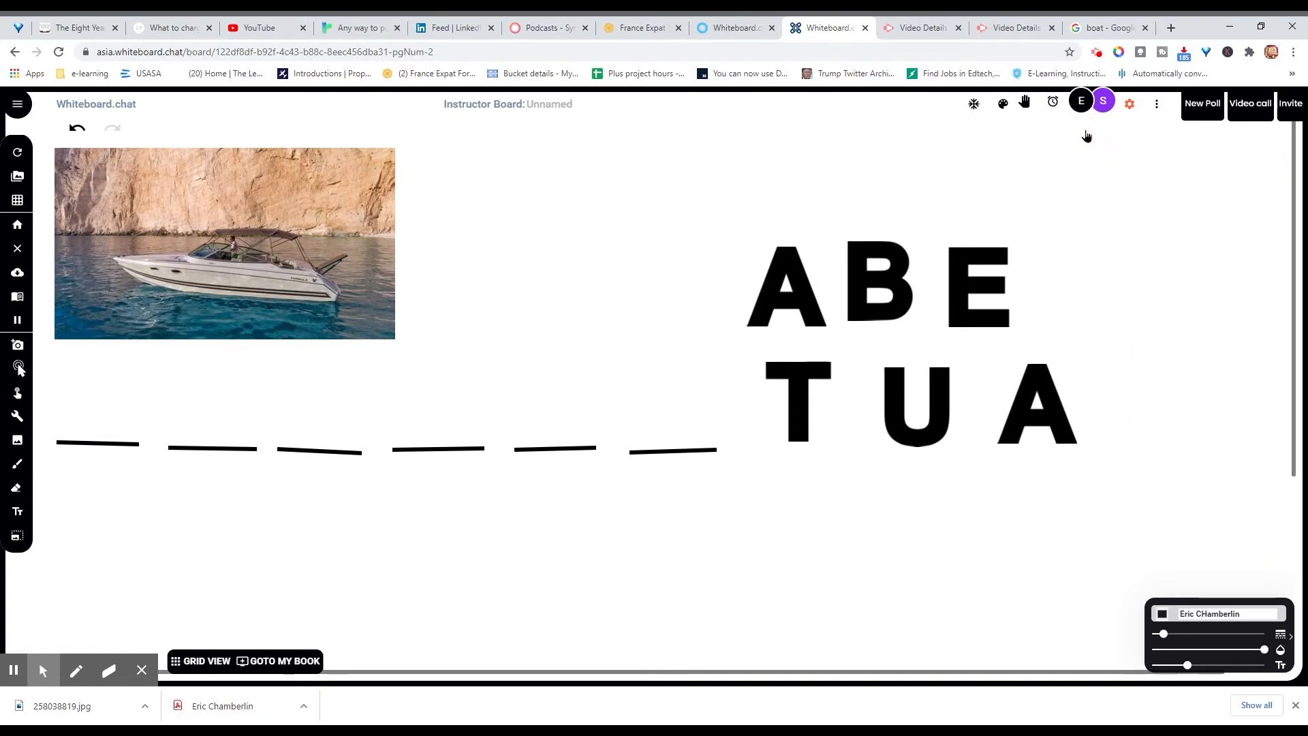
right_click(794, 274)
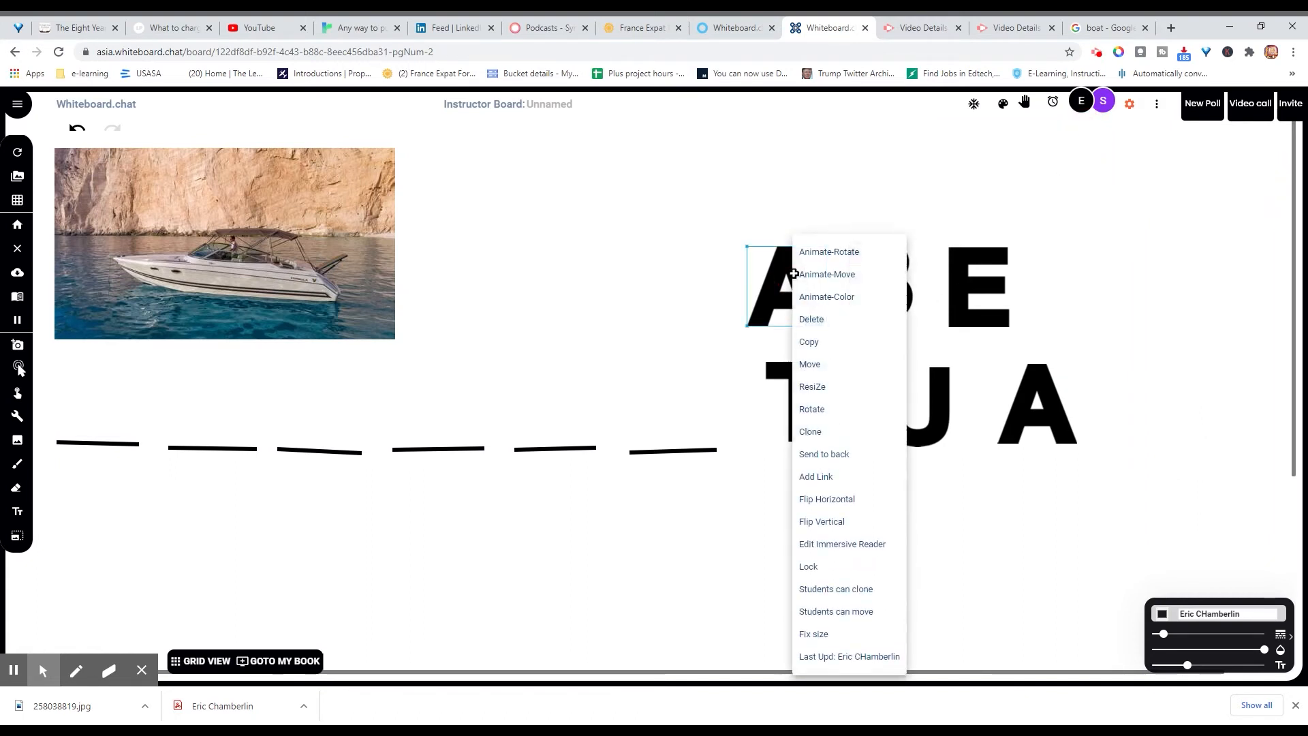
click(864, 611)
right_click(881, 310)
click(946, 610)
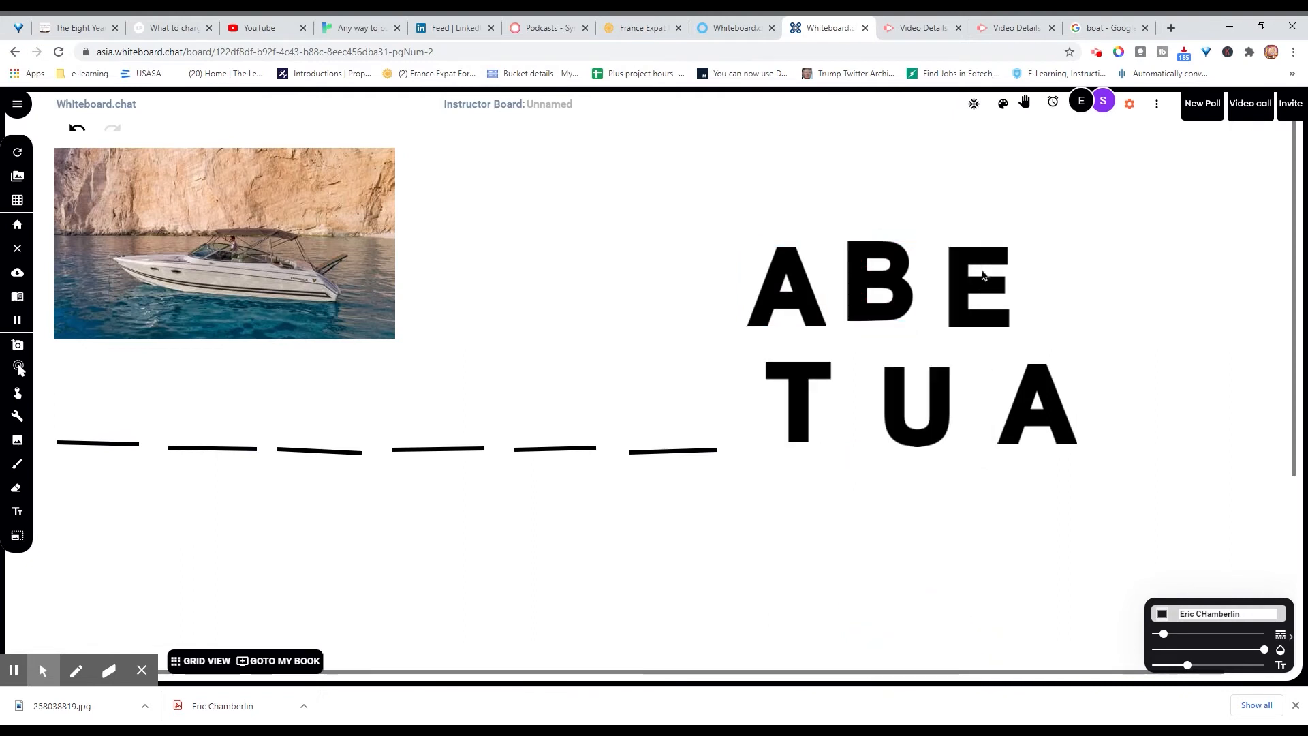
right_click(964, 276)
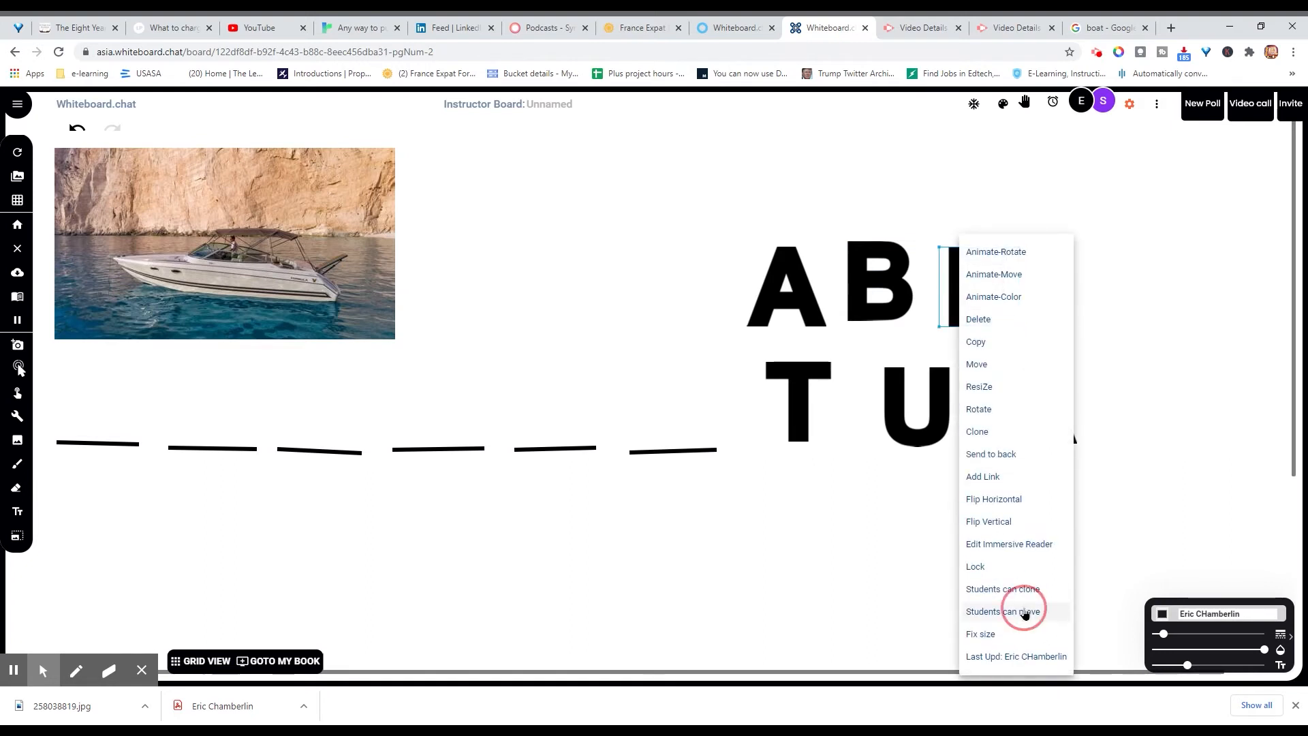
click(1021, 606)
Step: Let students move the bottom-row T, U and A tiles, then bring up the board tools list
right_click(801, 382)
click(866, 612)
right_click(940, 418)
click(963, 611)
right_click(1028, 441)
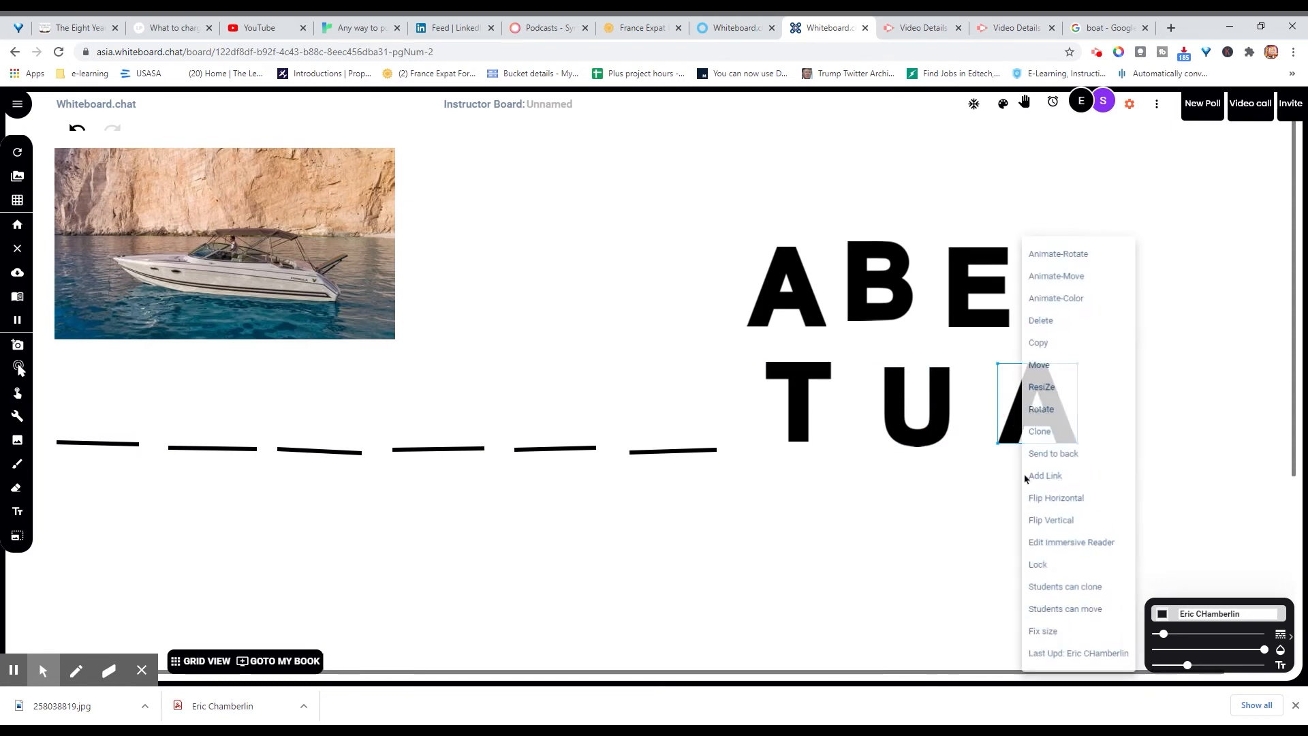
click(1057, 613)
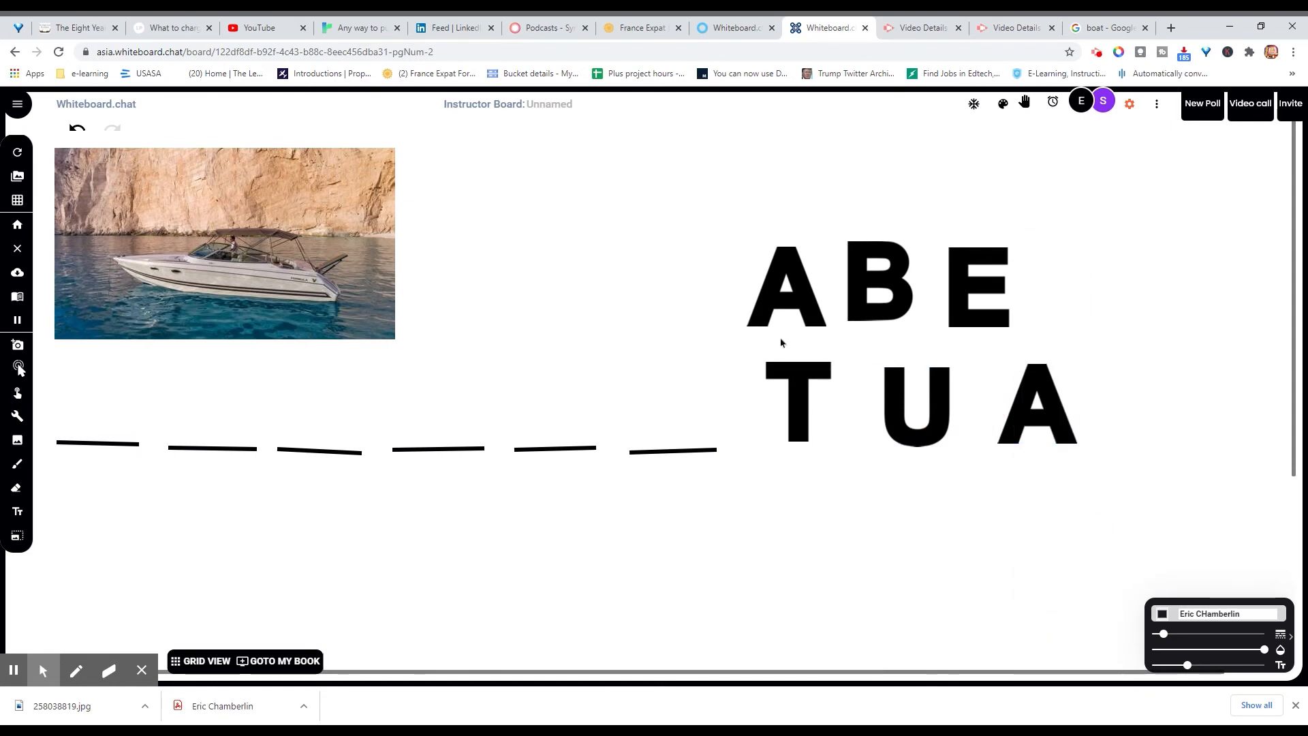
right_click(788, 266)
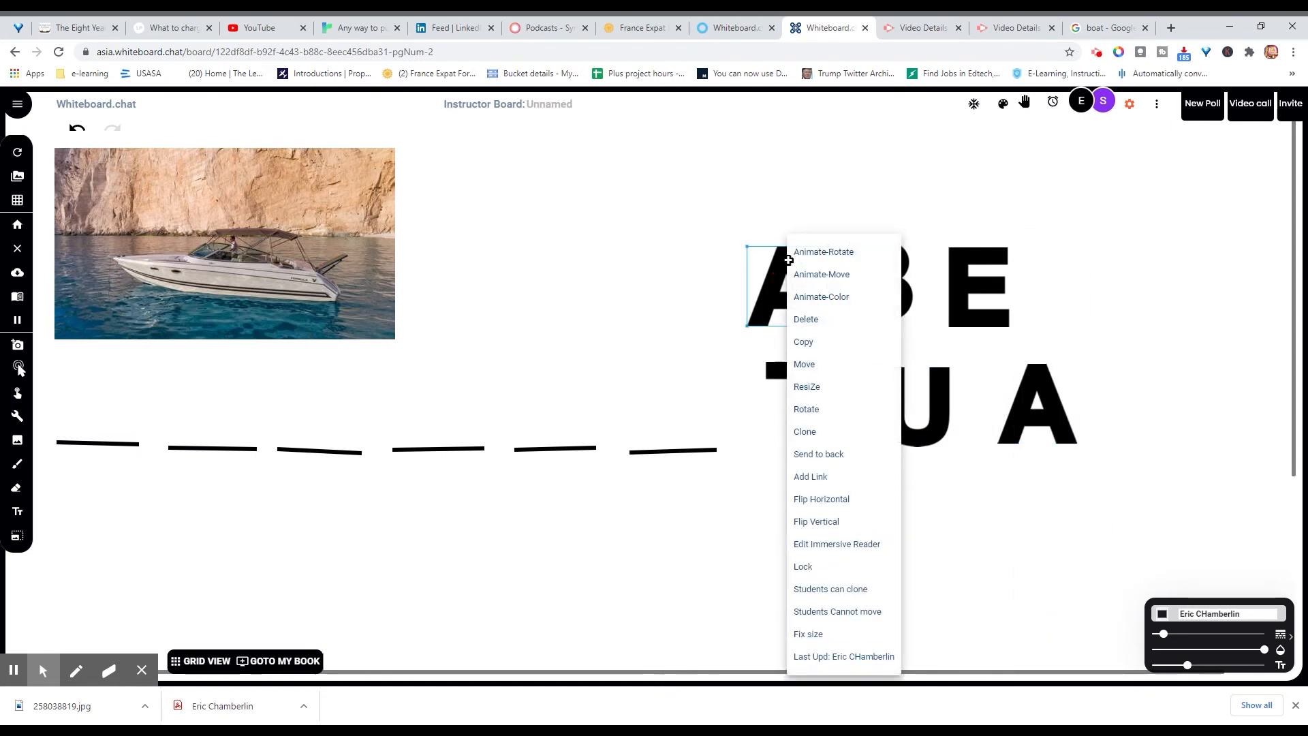
click(248, 530)
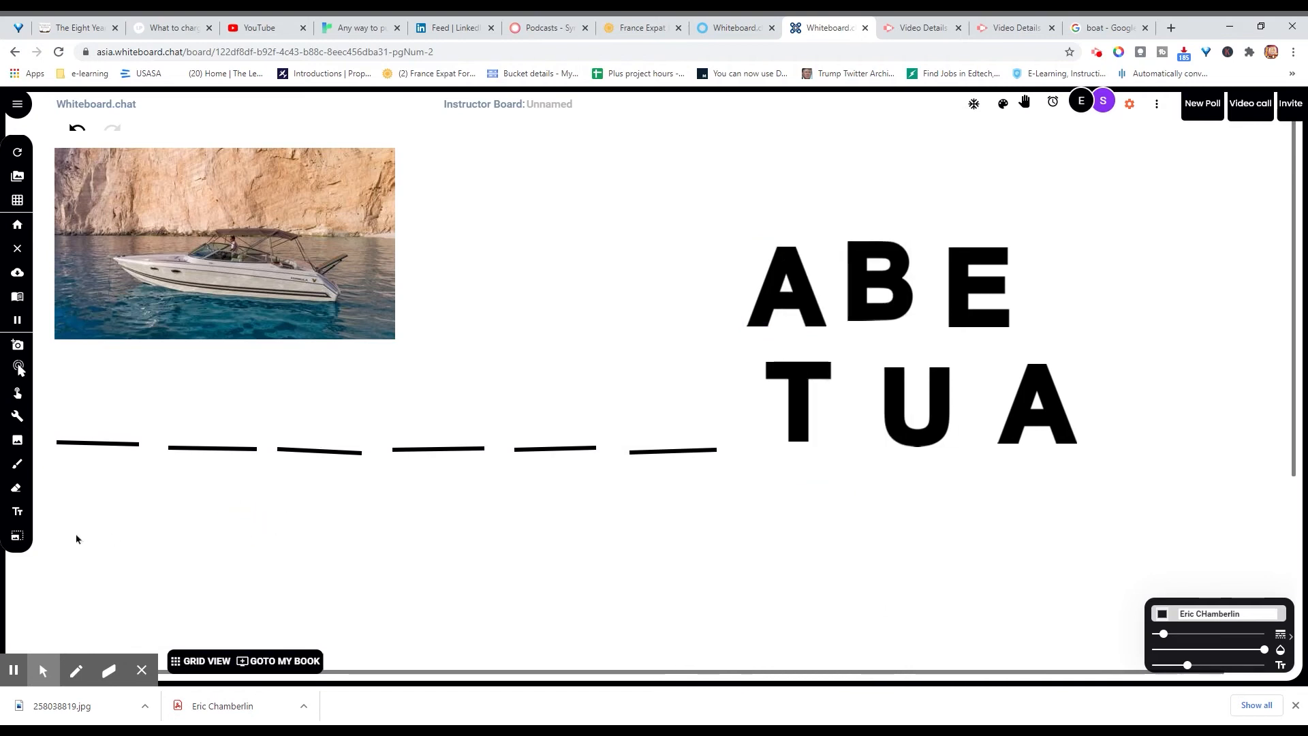
click(18, 415)
Step: Drag six dotted answer placeholder boxes over the six blank lines beneath the photo
scroll(119, 545, down, 1)
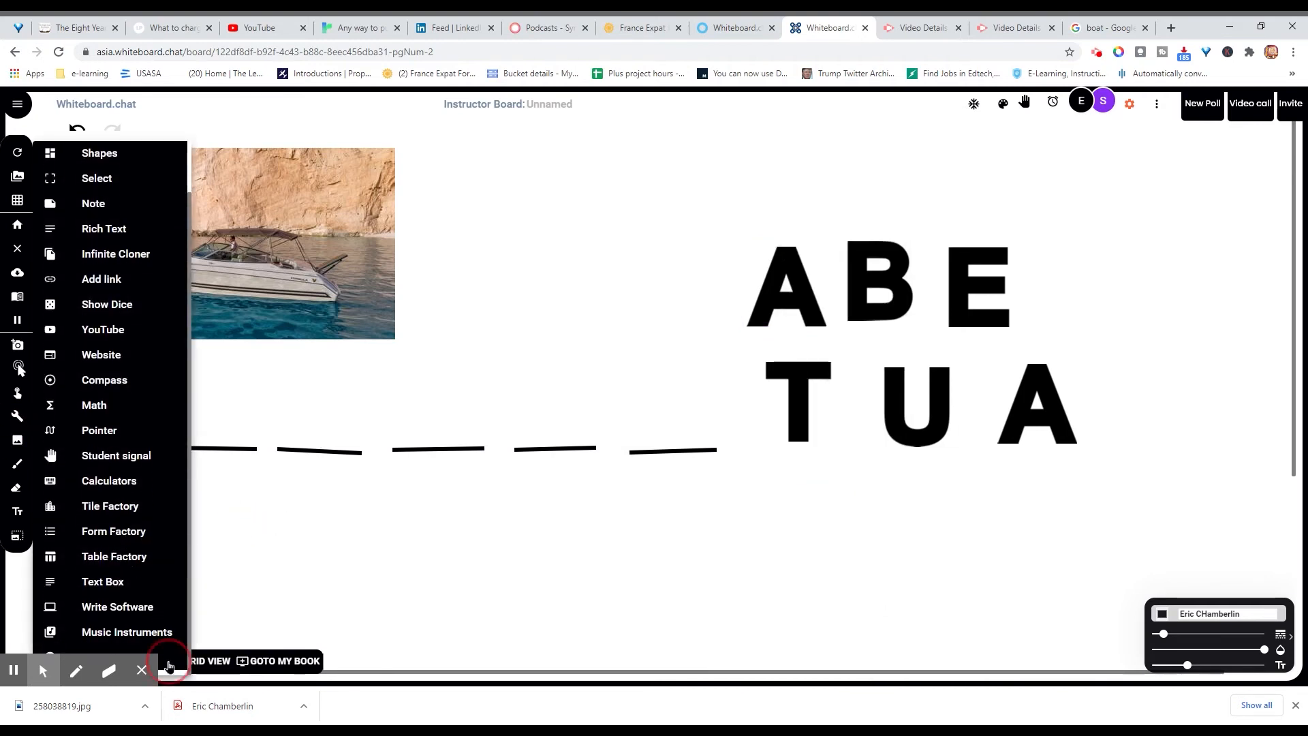
click(170, 666)
drag(58, 344, 152, 436)
drag(158, 339, 267, 443)
drag(275, 342, 372, 440)
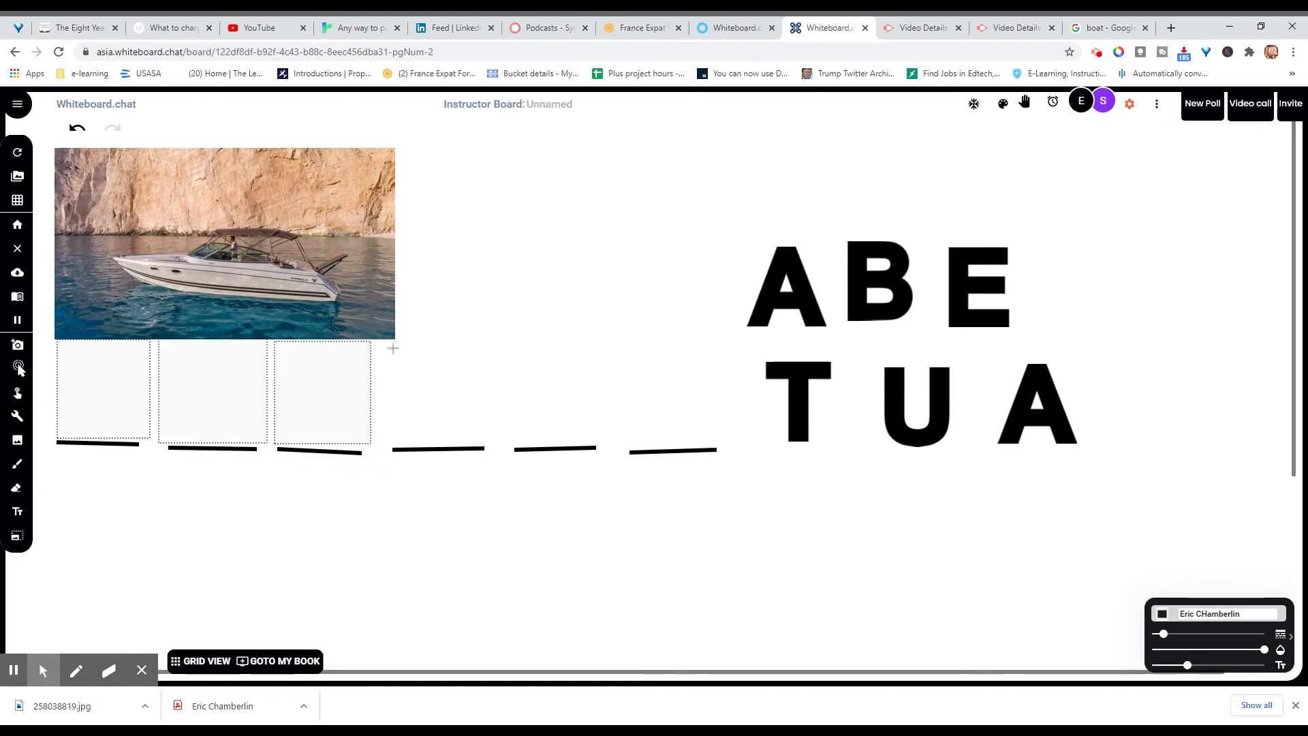
drag(387, 340, 496, 443)
drag(509, 341, 608, 442)
drag(620, 339, 729, 442)
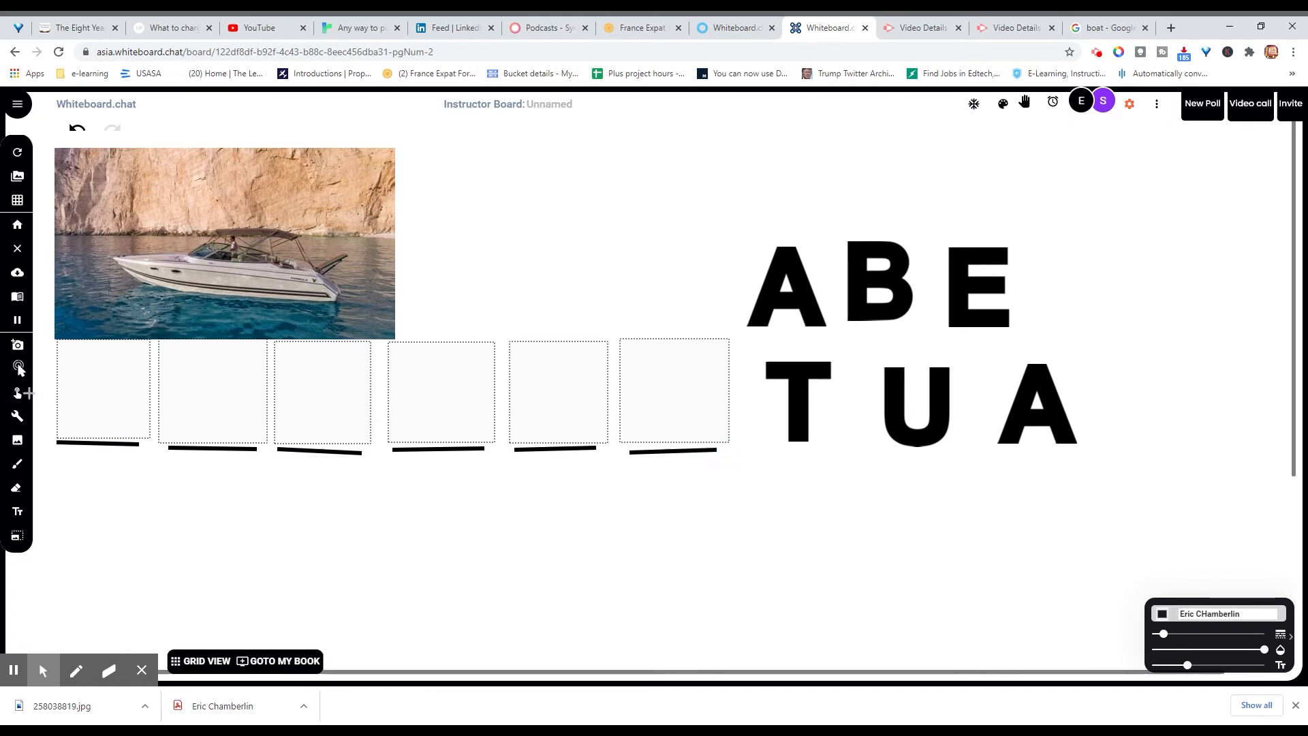
click(18, 393)
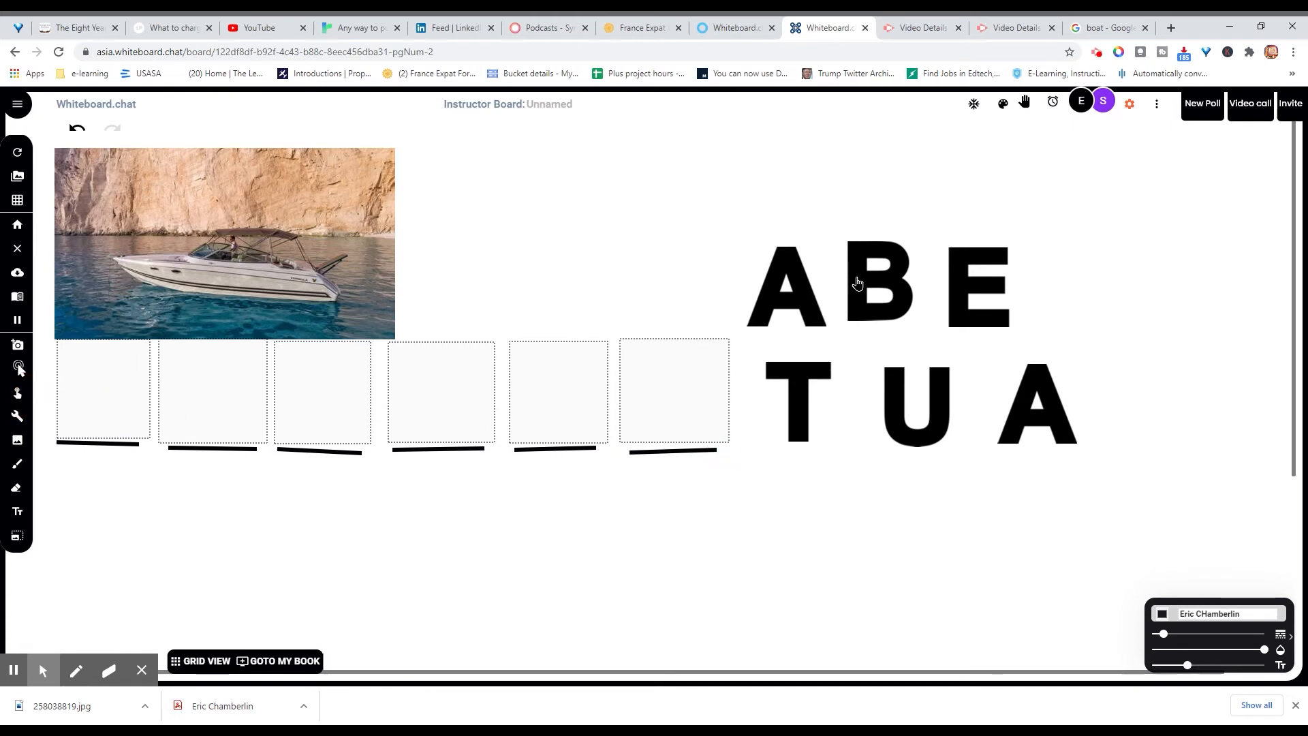
Step: Clone the B, A and T tiles into the first three answer boxes
right_click(858, 284)
click(870, 429)
drag(836, 430, 103, 386)
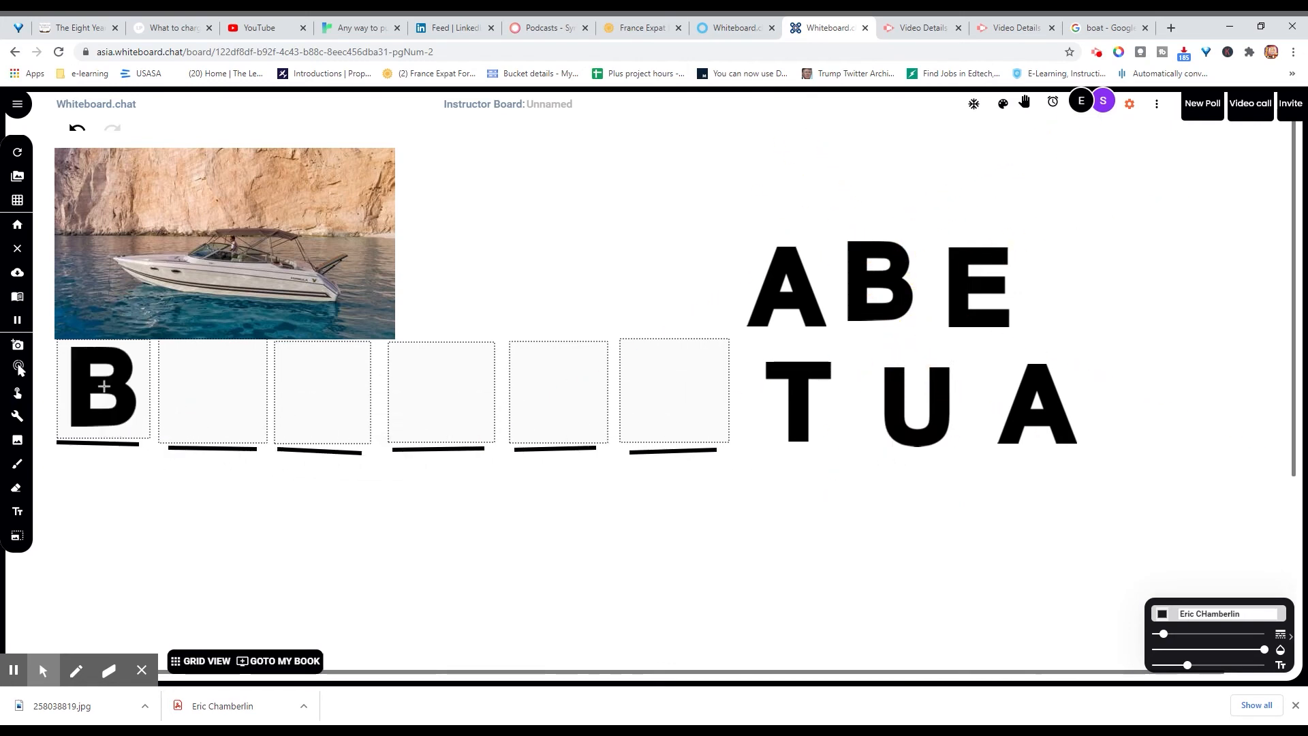
right_click(802, 285)
click(820, 431)
mouse_move(824, 429)
mouse_down()
mouse_move(337, 417)
mouse_move(211, 391)
mouse_up()
right_click(789, 372)
click(826, 446)
drag(827, 443, 321, 395)
Step: Clone the E, A and U tiles into the last three boxes to complete BATEAU
right_click(961, 292)
click(978, 428)
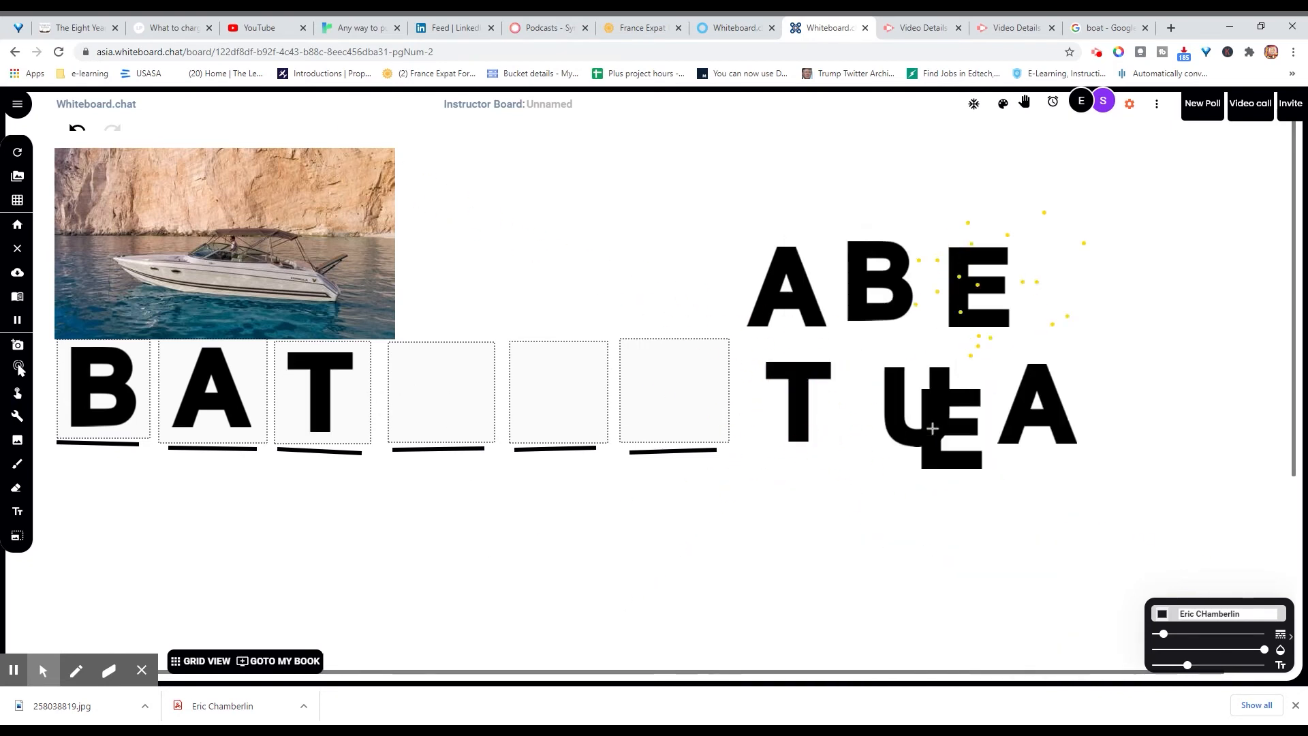
drag(974, 426, 440, 393)
right_click(1020, 404)
click(1042, 384)
drag(732, 412, 555, 392)
right_click(894, 406)
click(909, 455)
drag(910, 450, 679, 390)
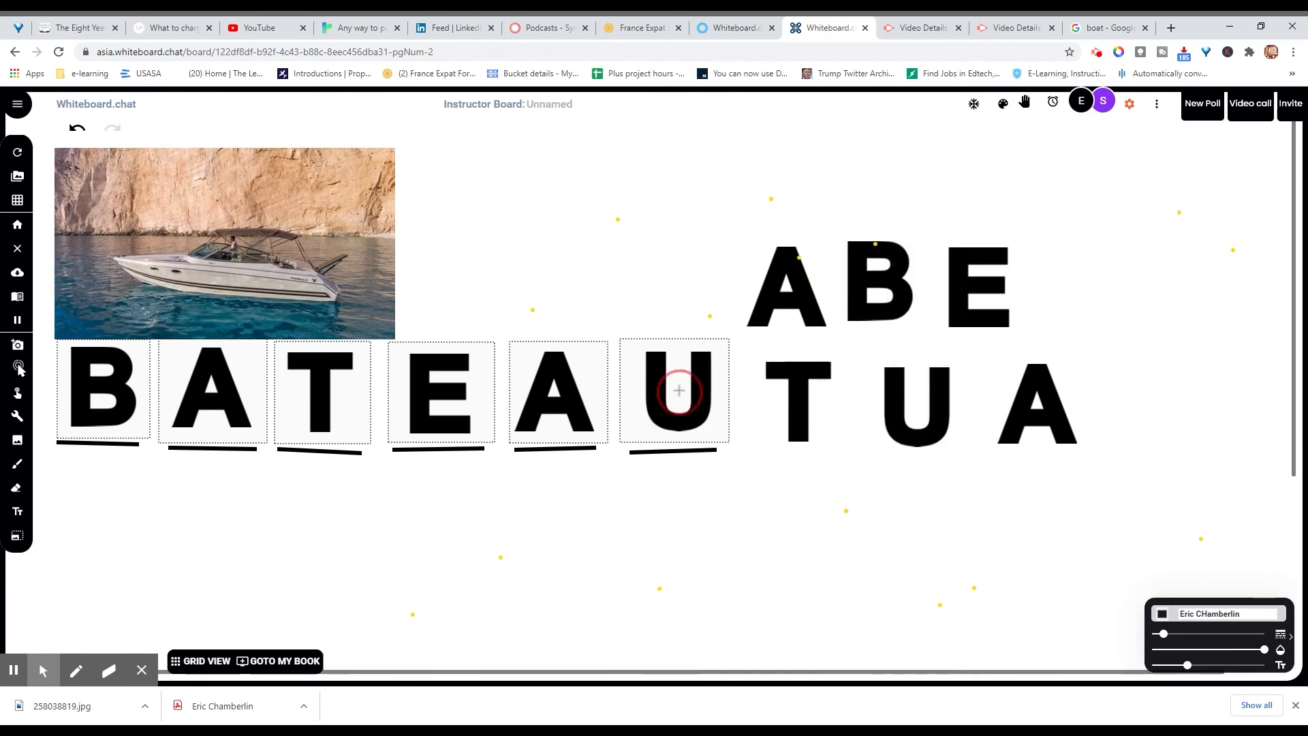
right_click(140, 353)
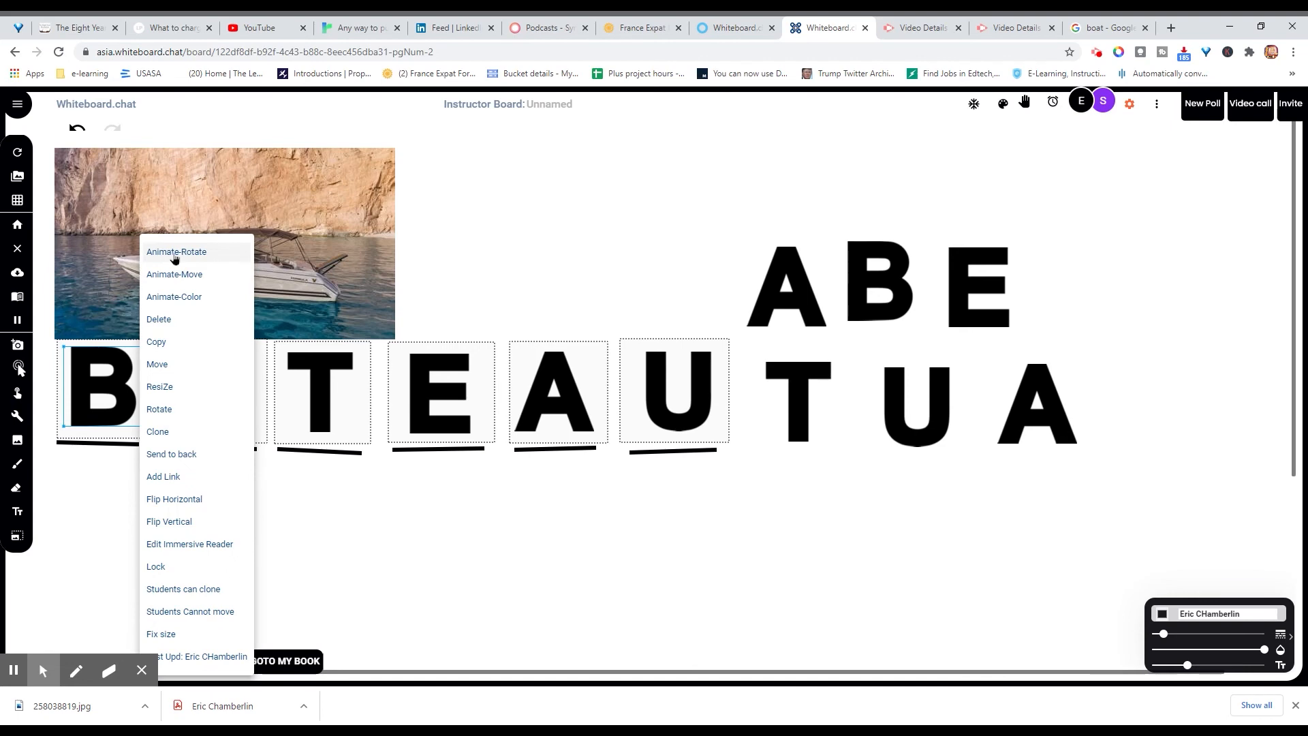
click(116, 461)
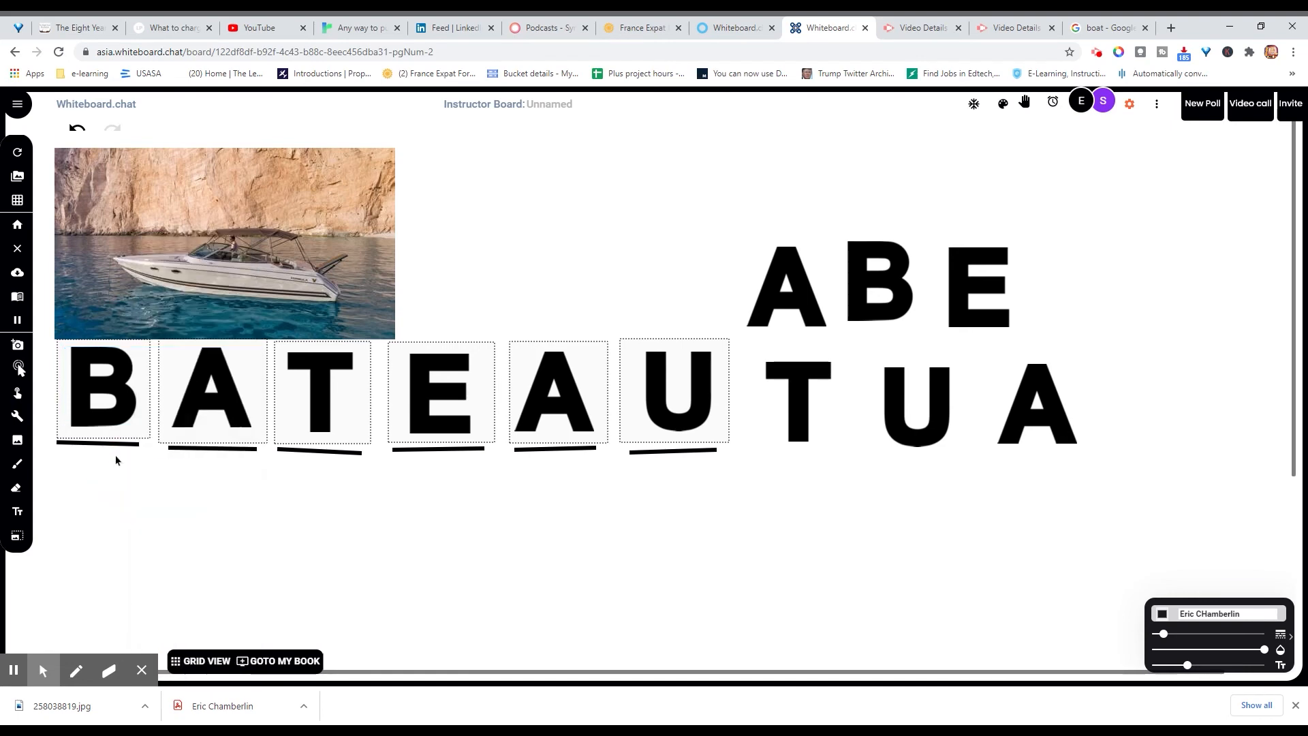
right_click(144, 434)
Step: Save B, A and T as the correct answers of the first three boxes
click(197, 208)
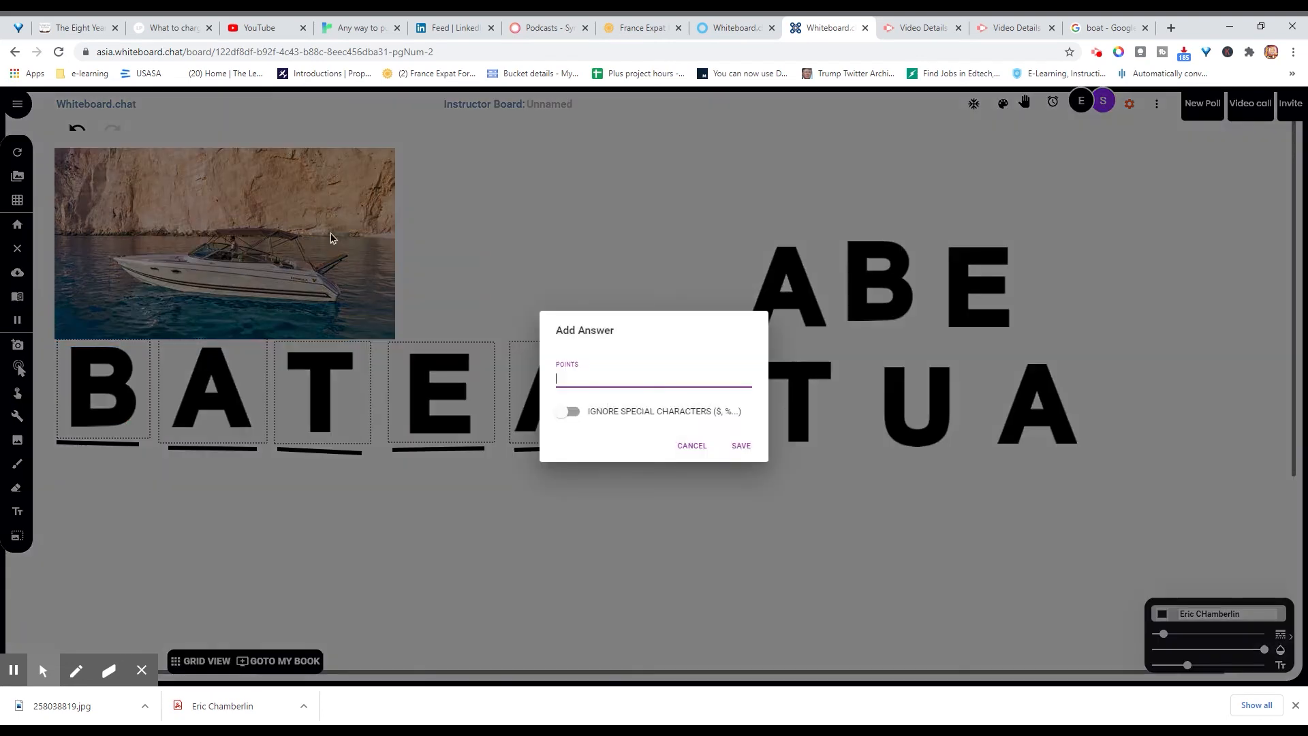
click(741, 445)
right_click(260, 435)
click(300, 207)
click(740, 445)
right_click(368, 434)
click(409, 207)
click(741, 445)
Step: Save E, A and U as the answers for boxes four to six, worth 1 point
right_click(501, 434)
click(538, 207)
click(740, 445)
right_click(599, 434)
click(637, 207)
click(740, 444)
right_click(711, 428)
click(627, 438)
right_click(628, 438)
click(651, 209)
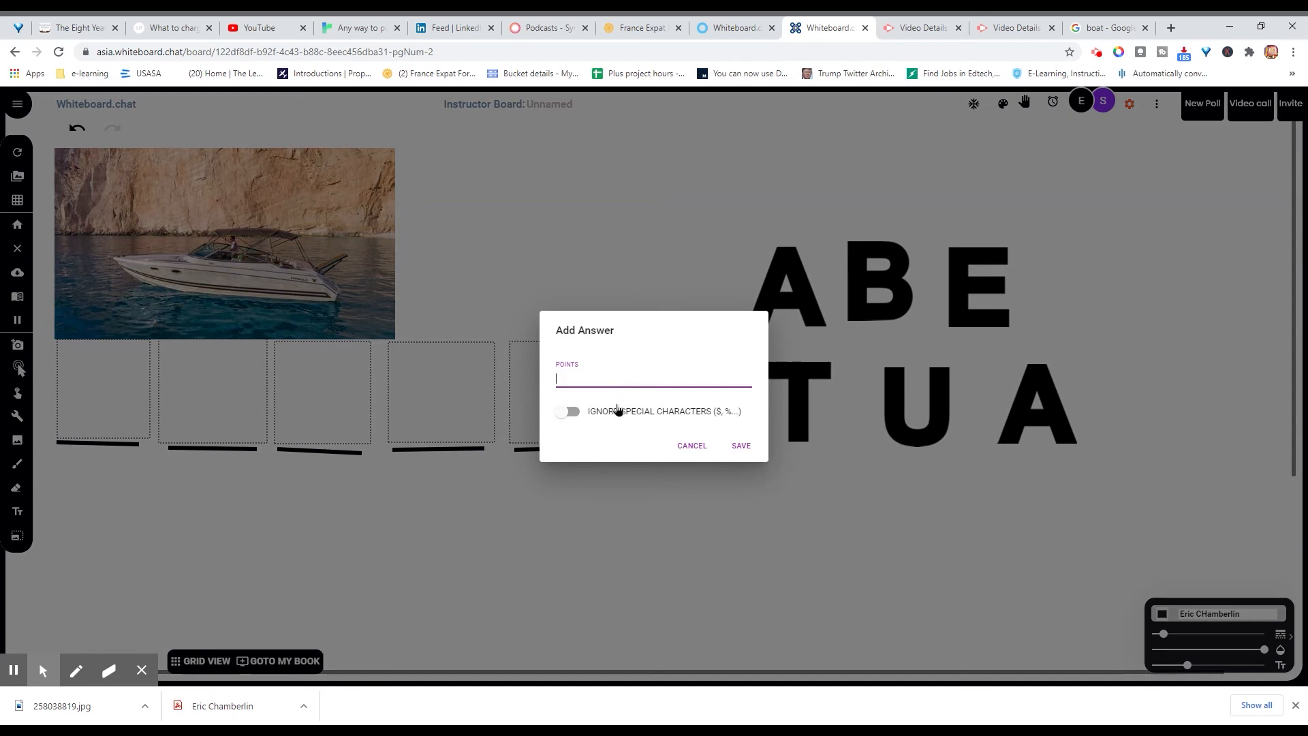
text(1)
click(740, 445)
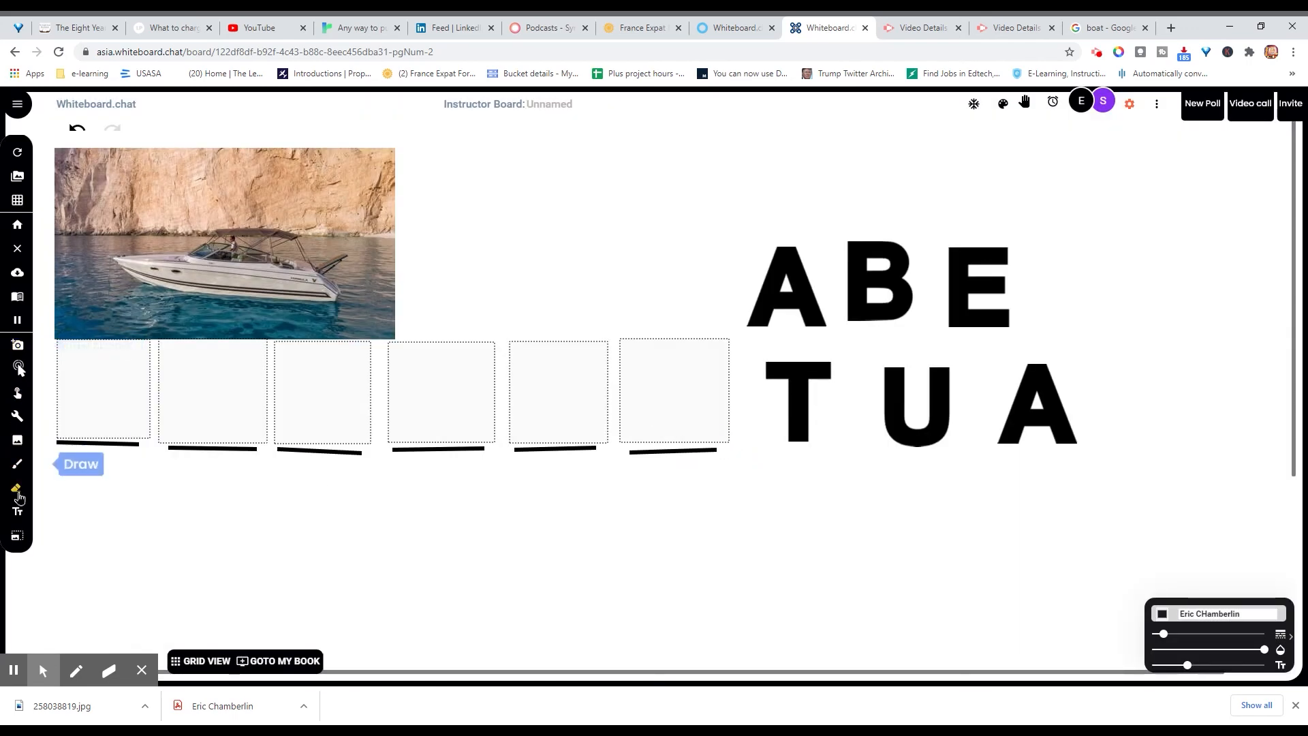
Step: Type 'Drag letters into correct box to spell this word in french.' and move it next to the boat photo
click(87, 489)
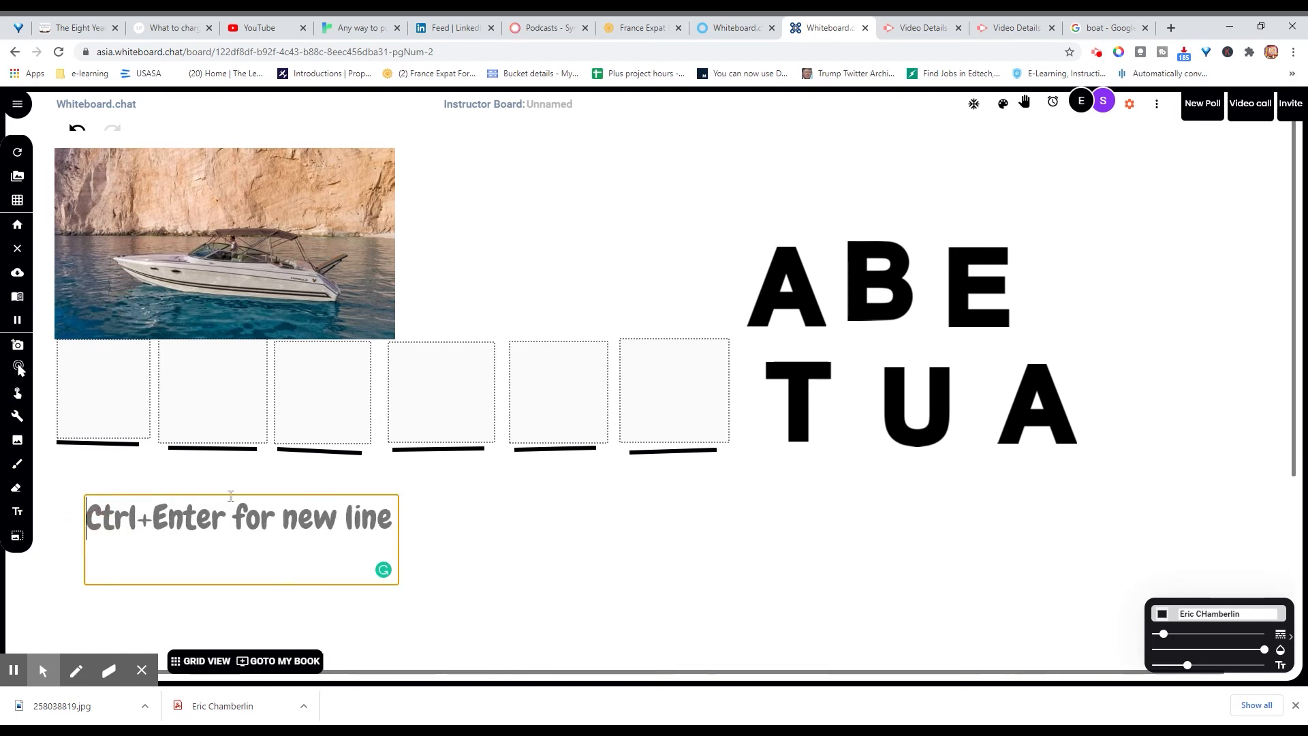
text(Drag lette)
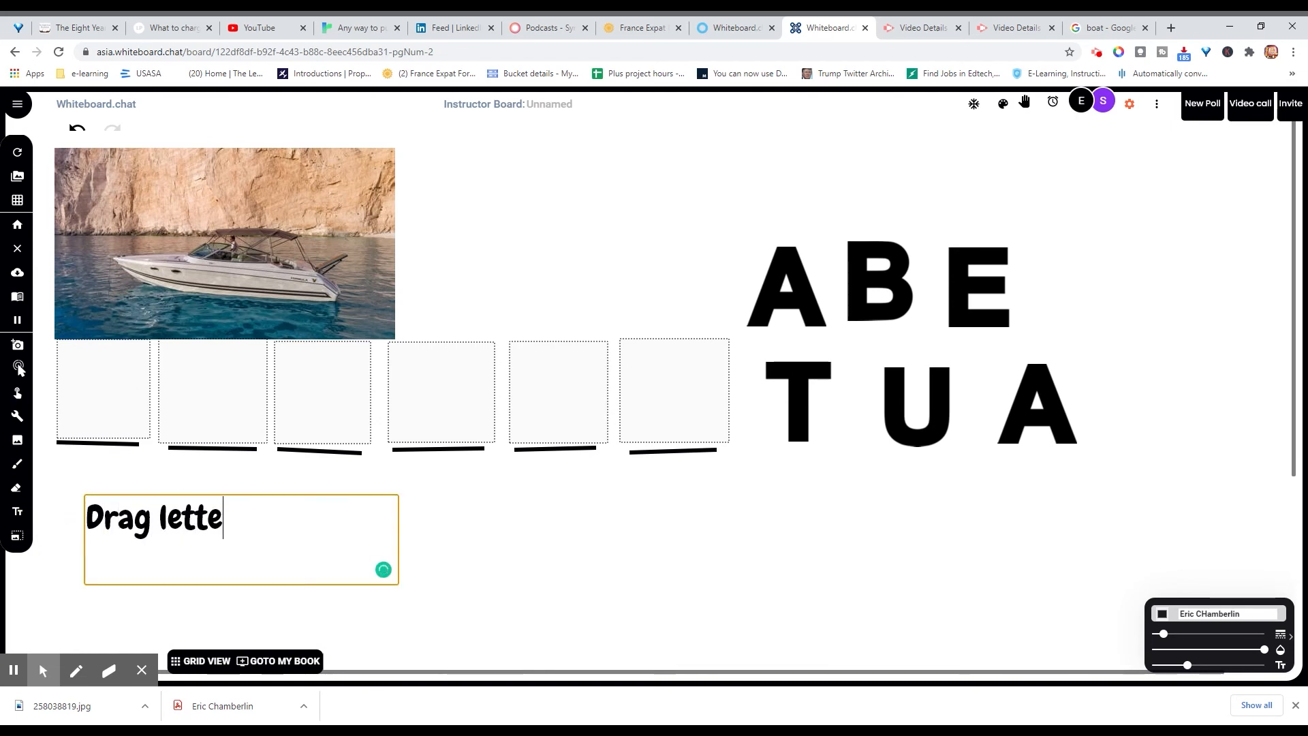
text(rs into correct bo)
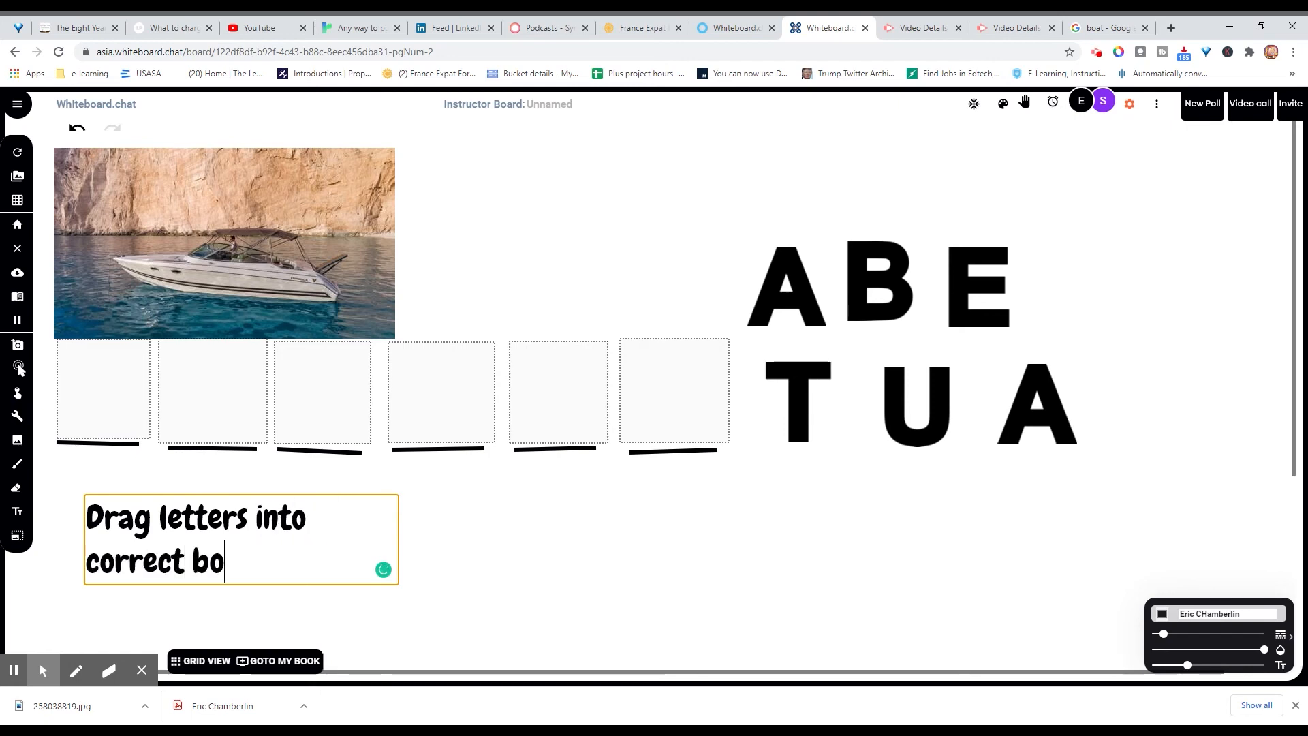
text(x to spell th)
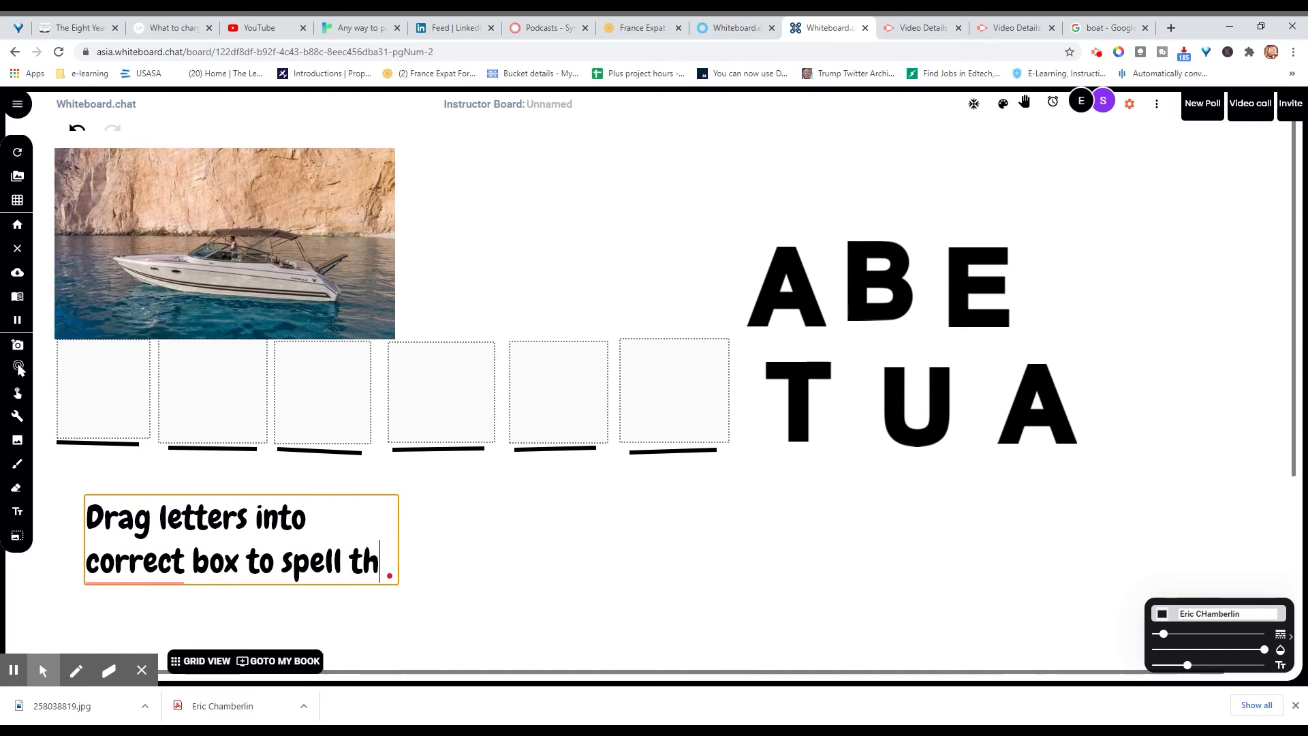
text(is word in french.)
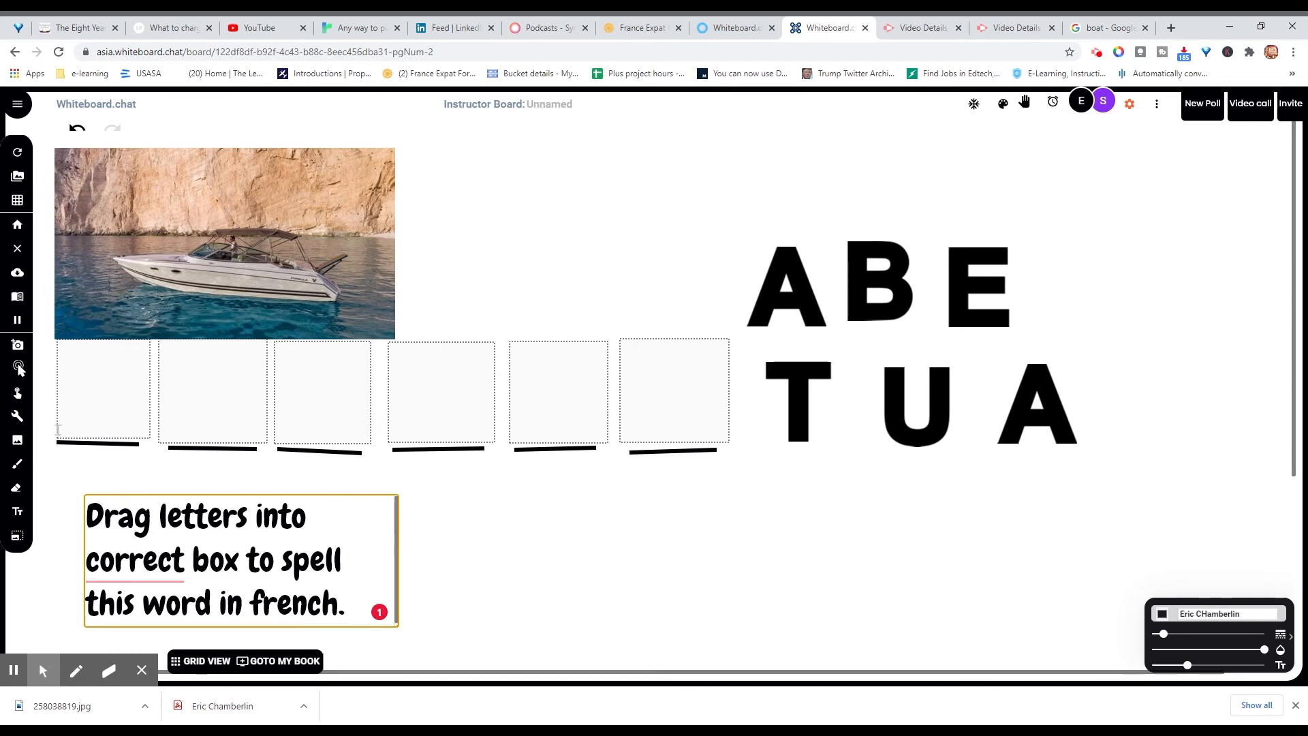
click(19, 368)
click(256, 535)
drag(320, 554, 583, 236)
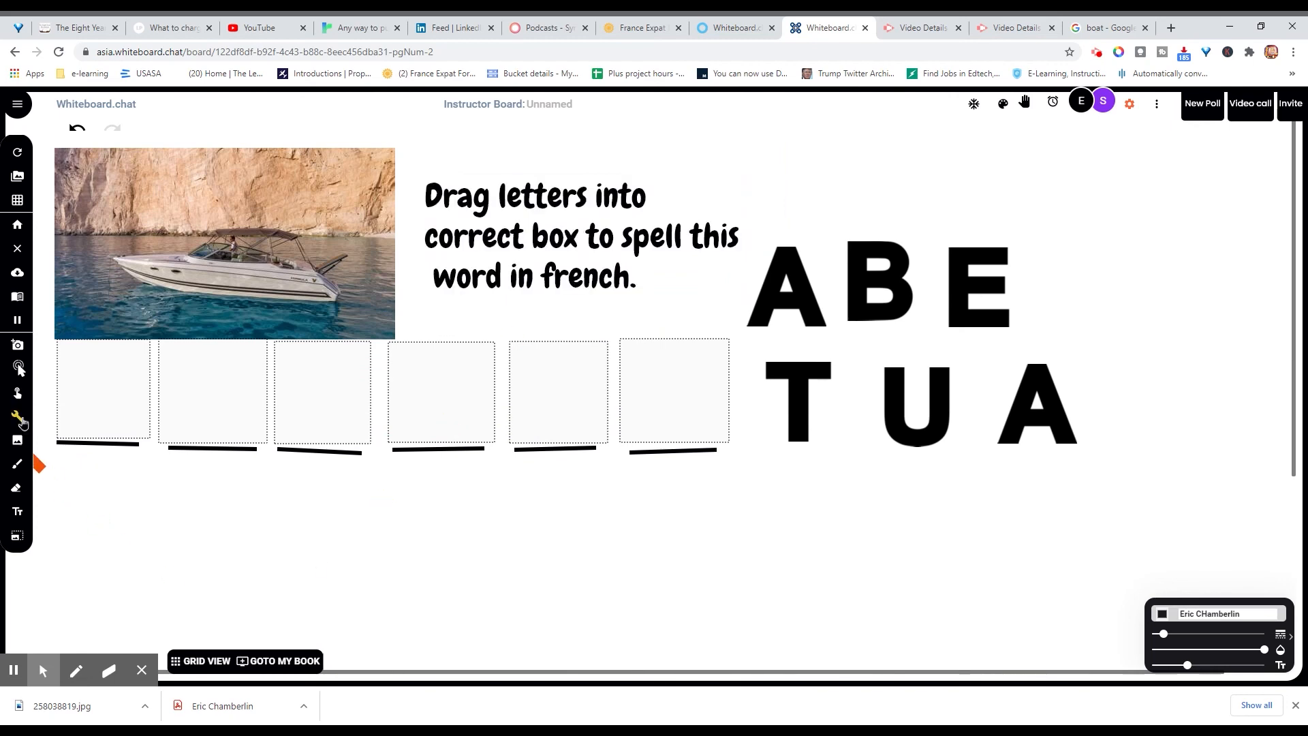
Step: Below the boxes, type 'Record your voice saying this word. Bonus points if you can', fixing the 'sayng' typo
click(17, 510)
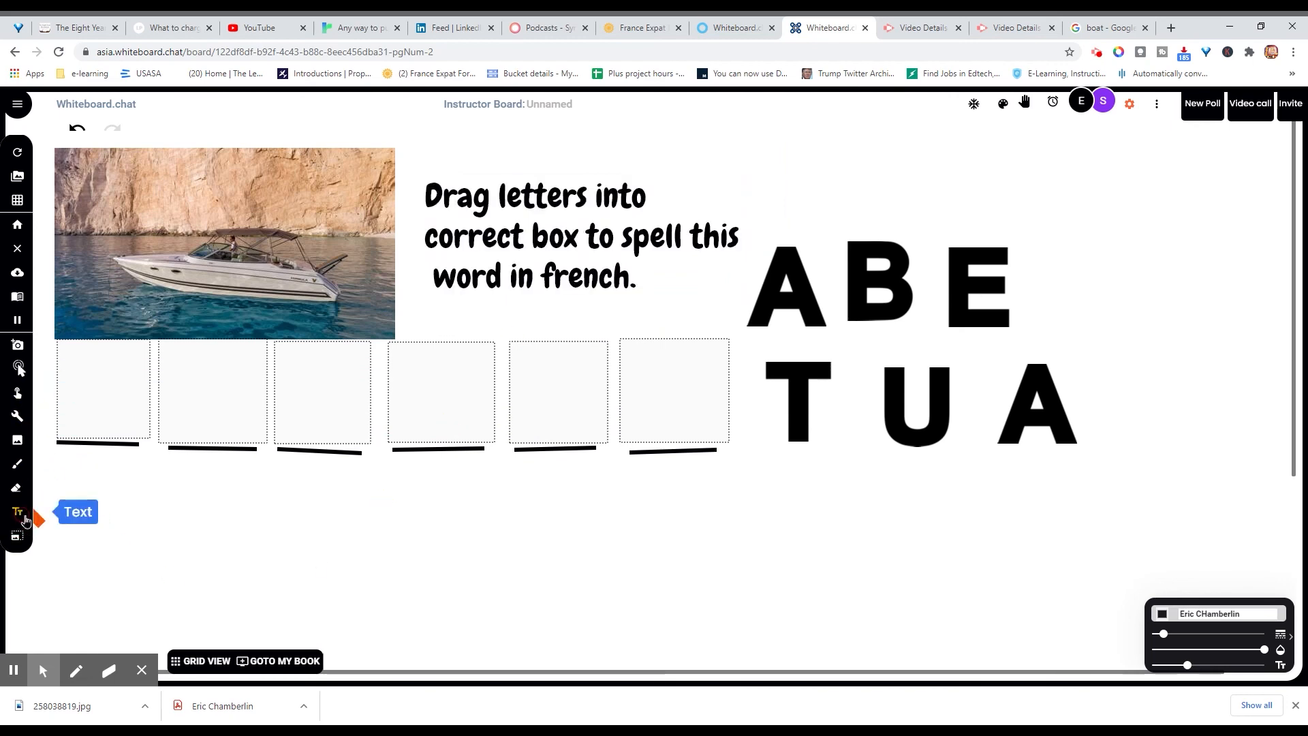
click(91, 517)
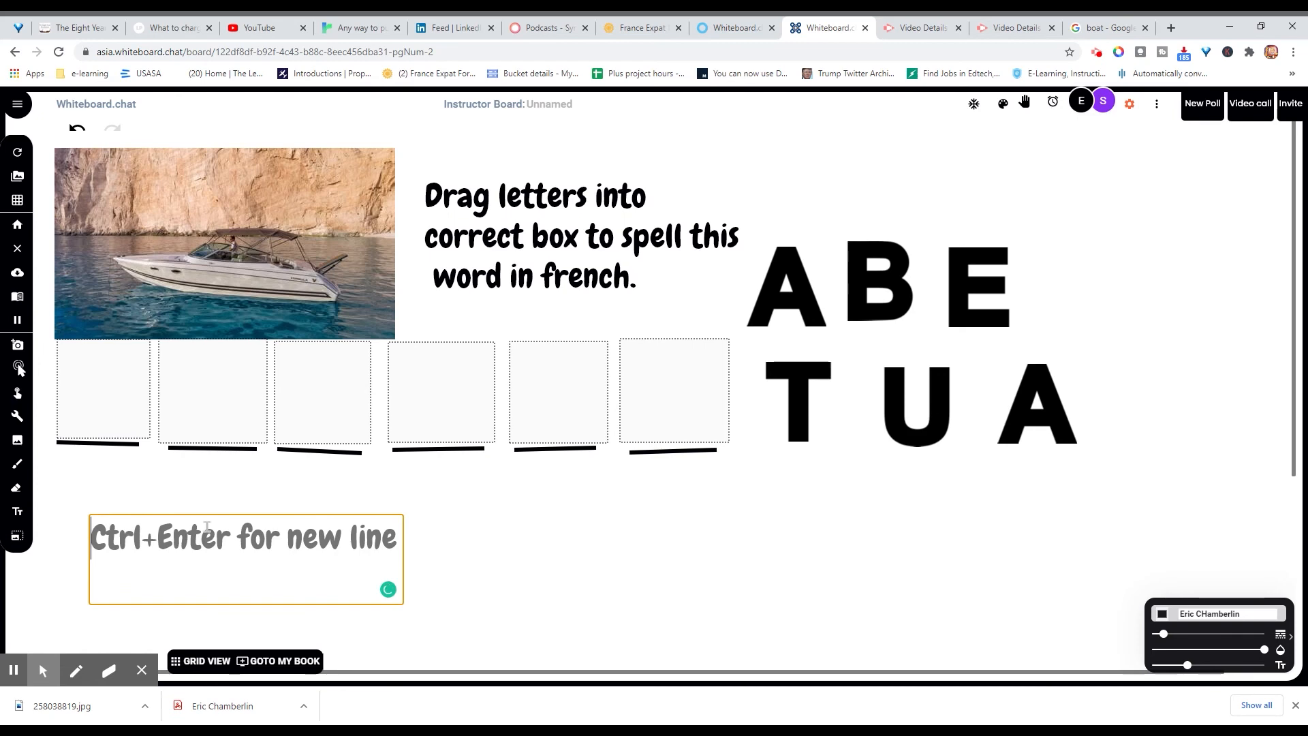
text(Record)
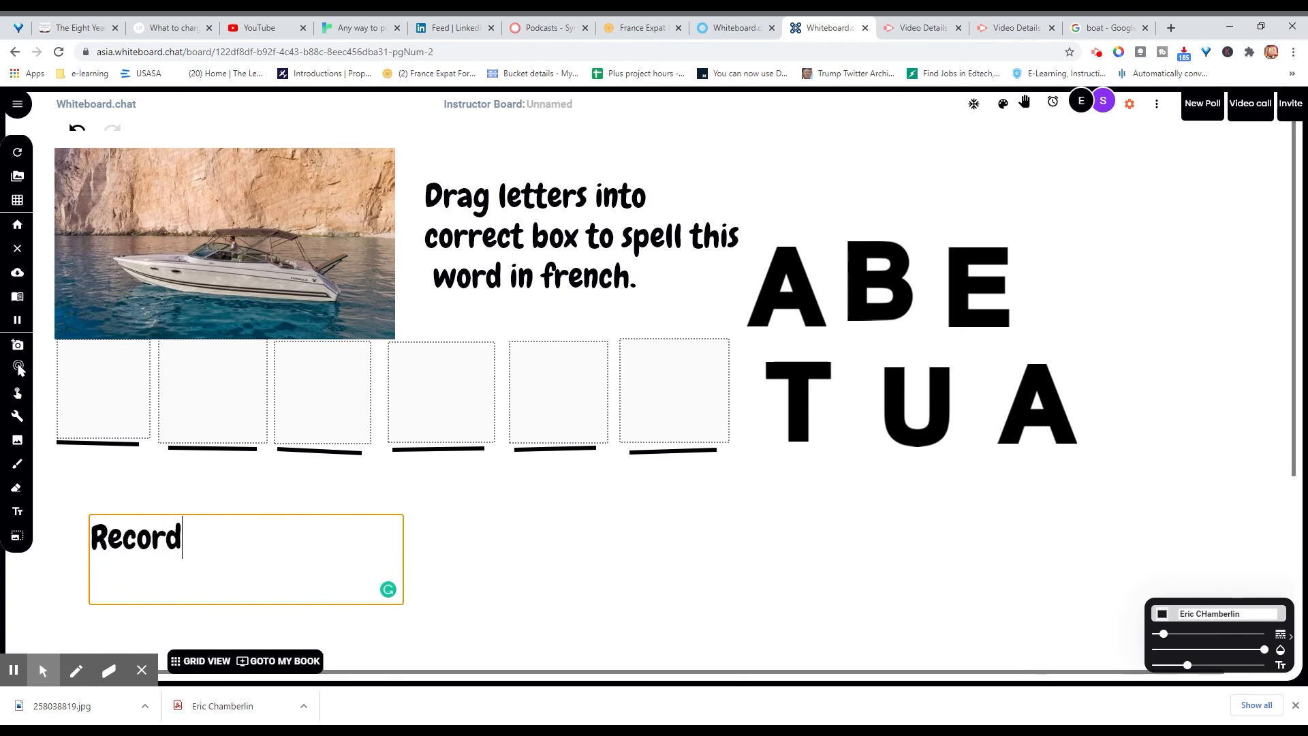
text( your voice )
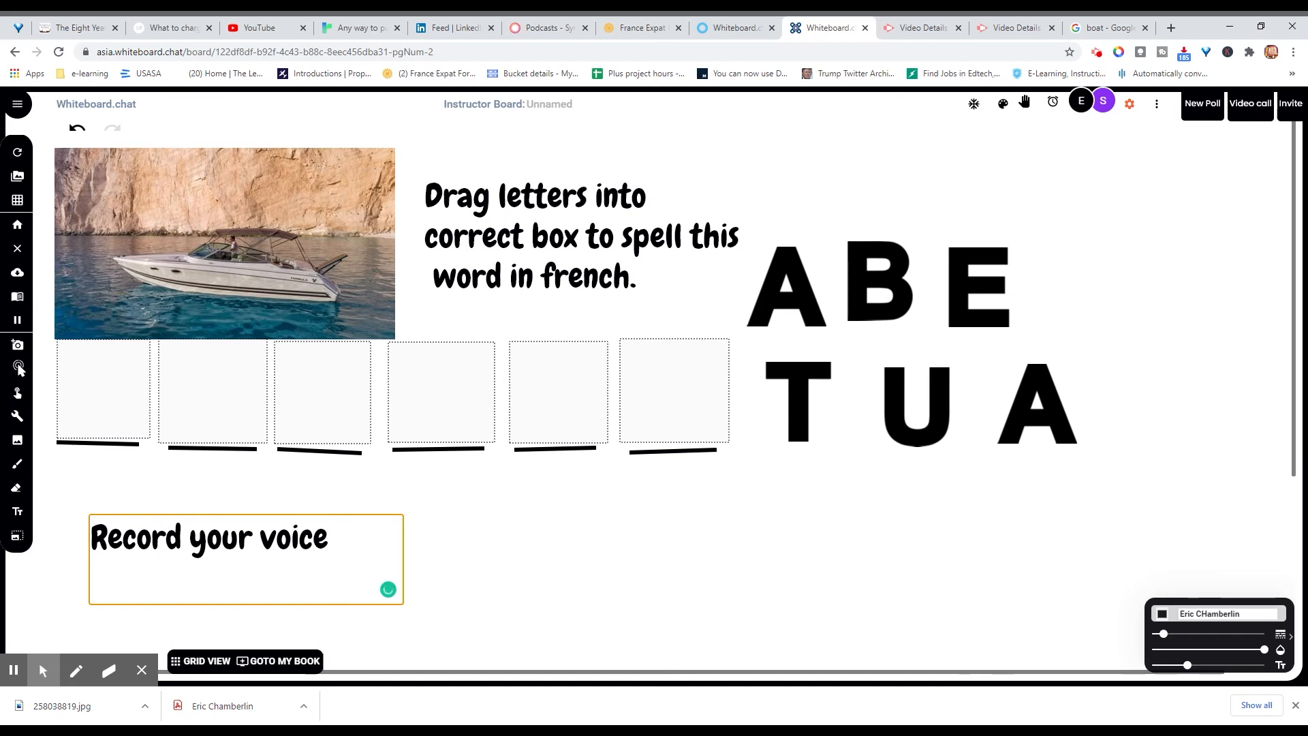
text(sayng this)
key(BackSpace)
key(BackSpace)
key(BackSpace)
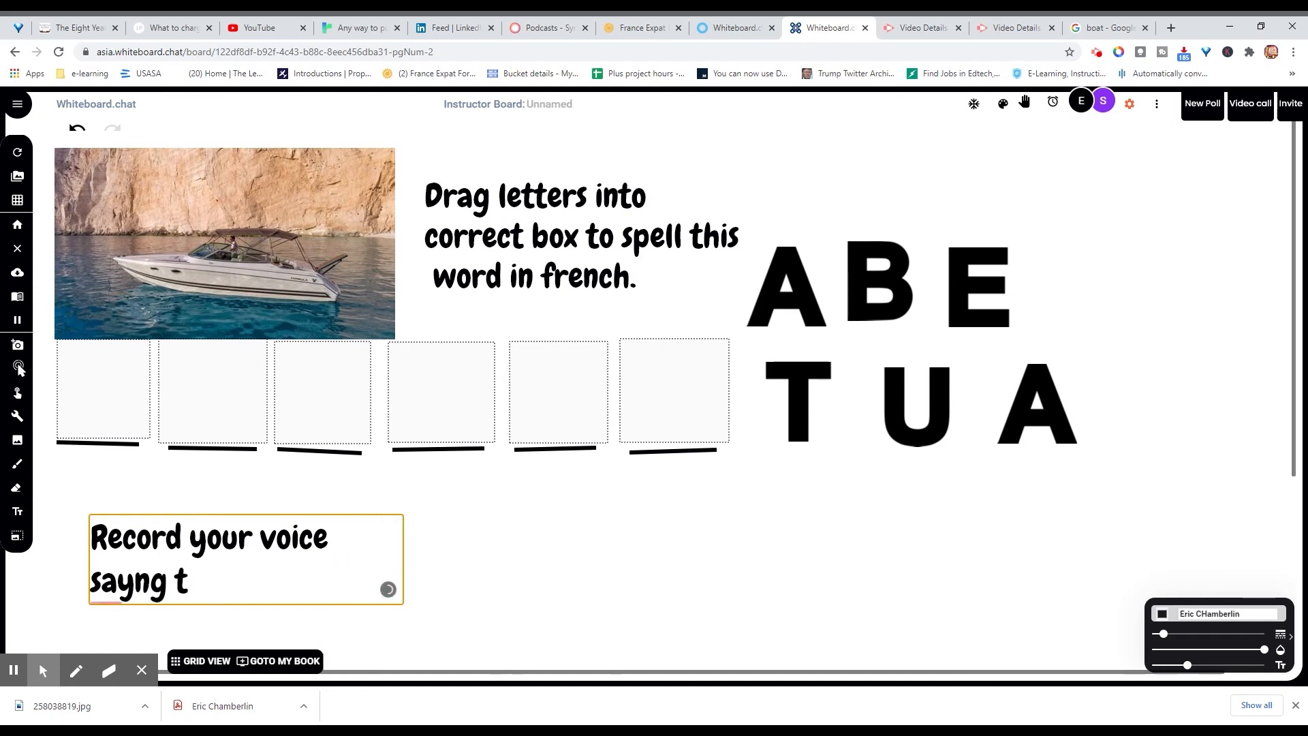
key(BackSpace)
key(BackSpace)
key(BackSpace)
key(BackSpace)
text(ing this)
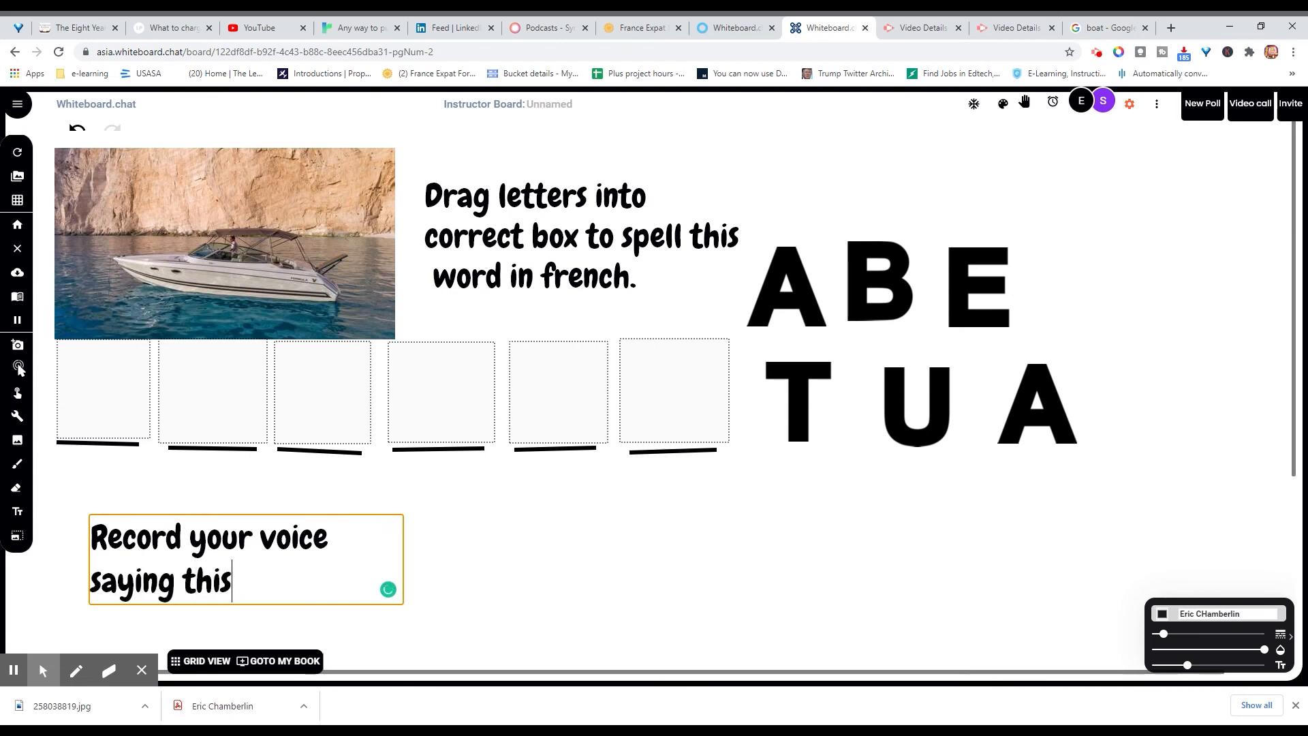
text( word)
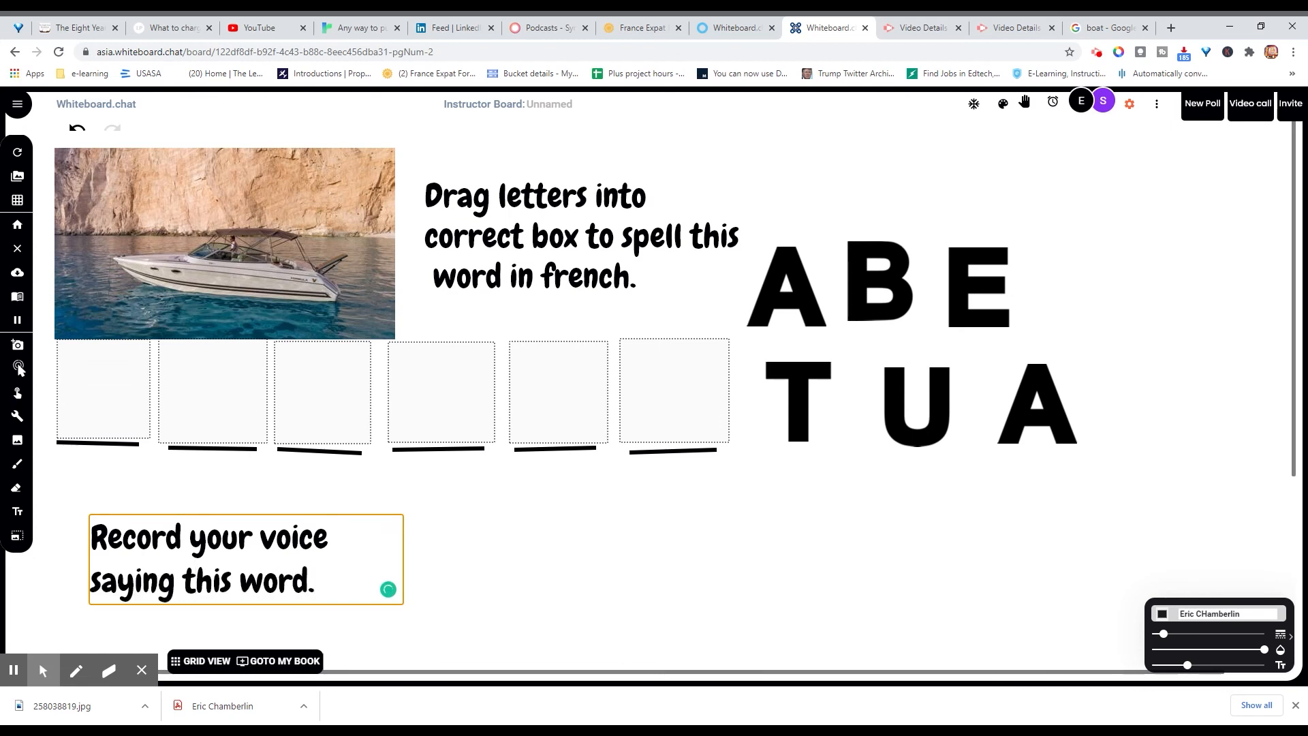
text(. Bonus points)
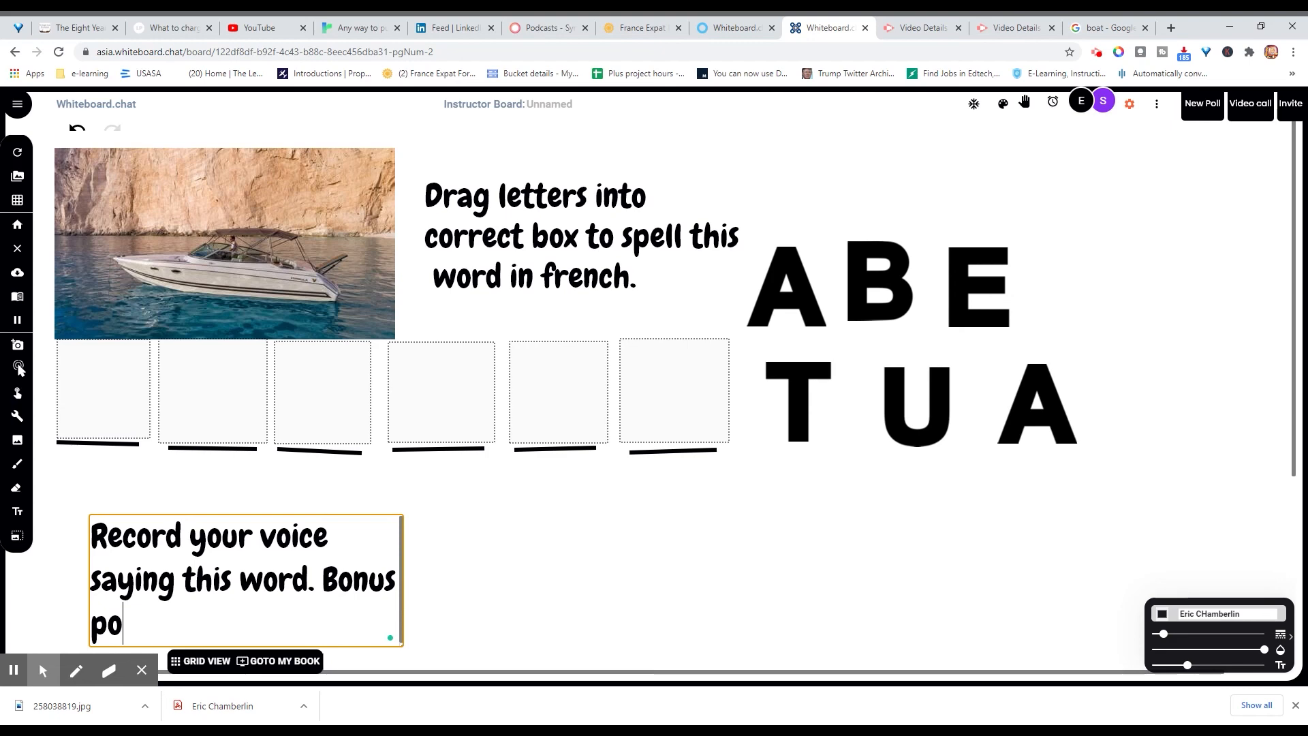
text( if you can)
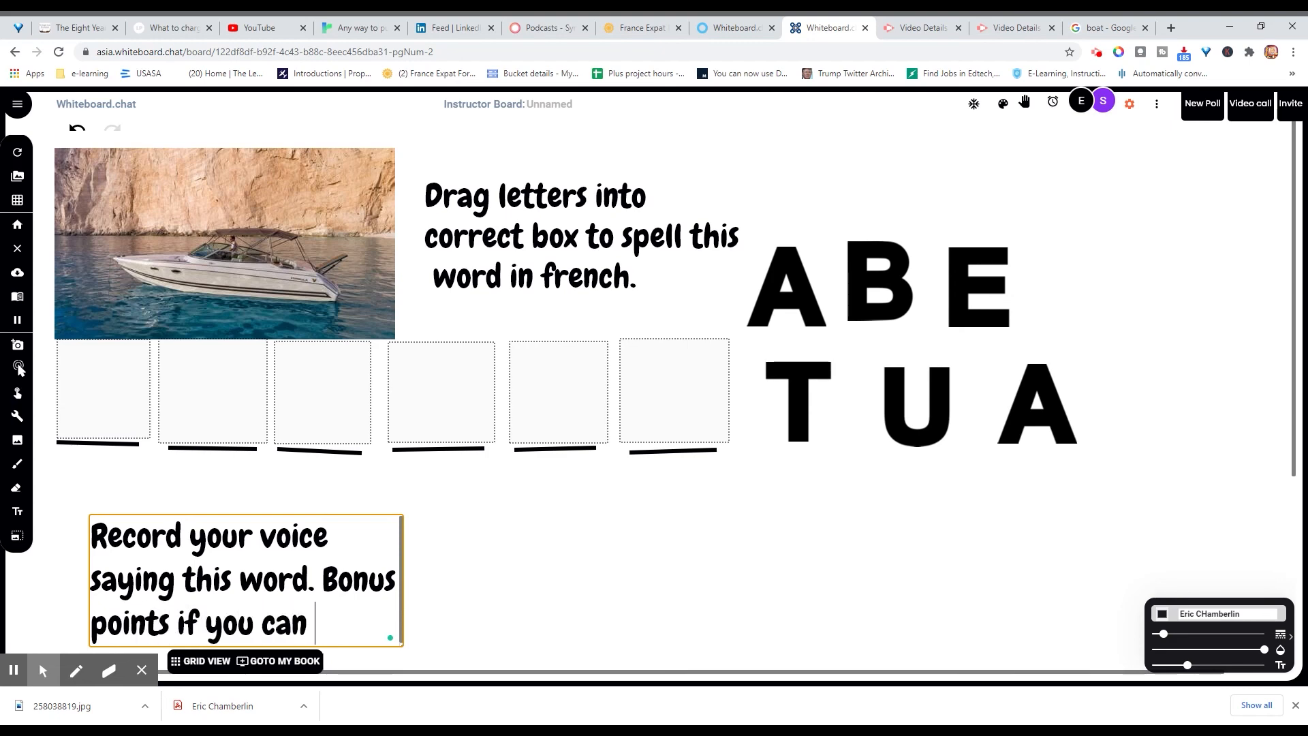